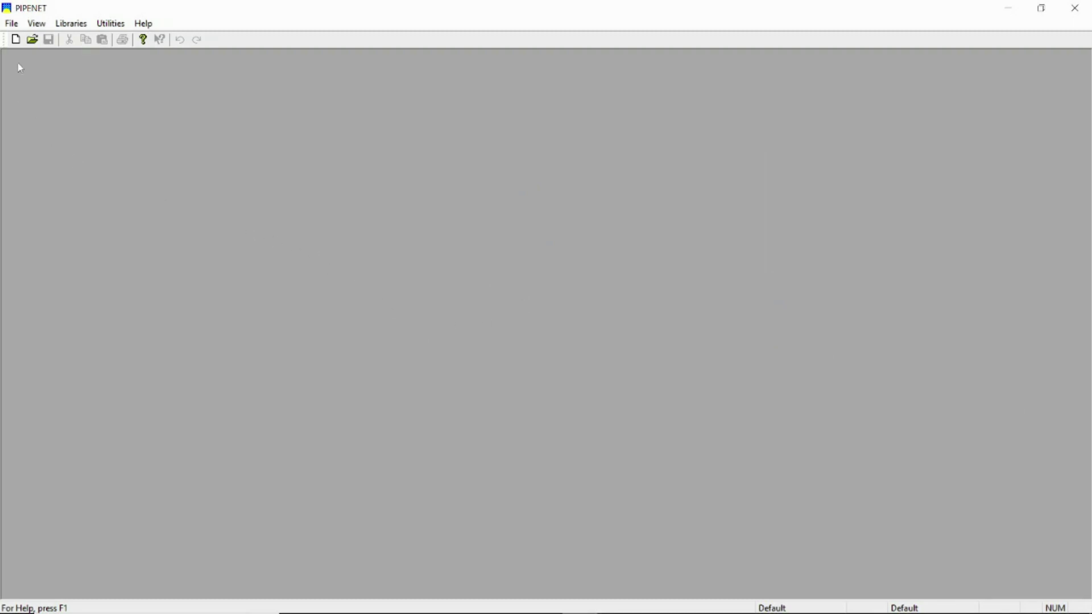
- Create a new Spray/Sprinkler network and maximize its SDF1:1 drawing window
{"action": "left_click", "coordinate": [15, 39]}
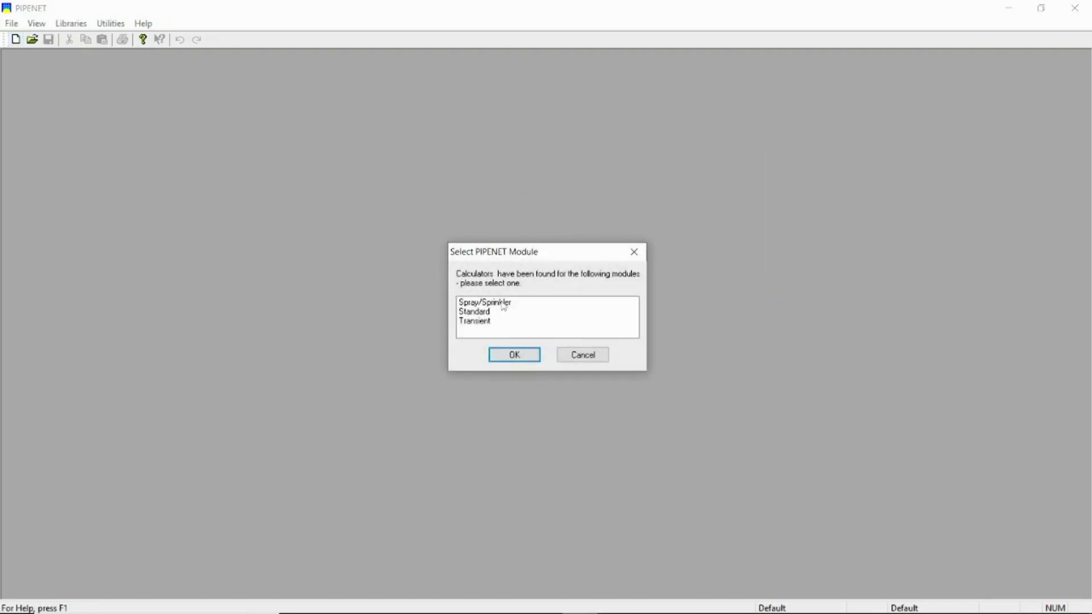
{"action": "left_click", "coordinate": [504, 304]}
{"action": "left_click", "coordinate": [514, 355]}
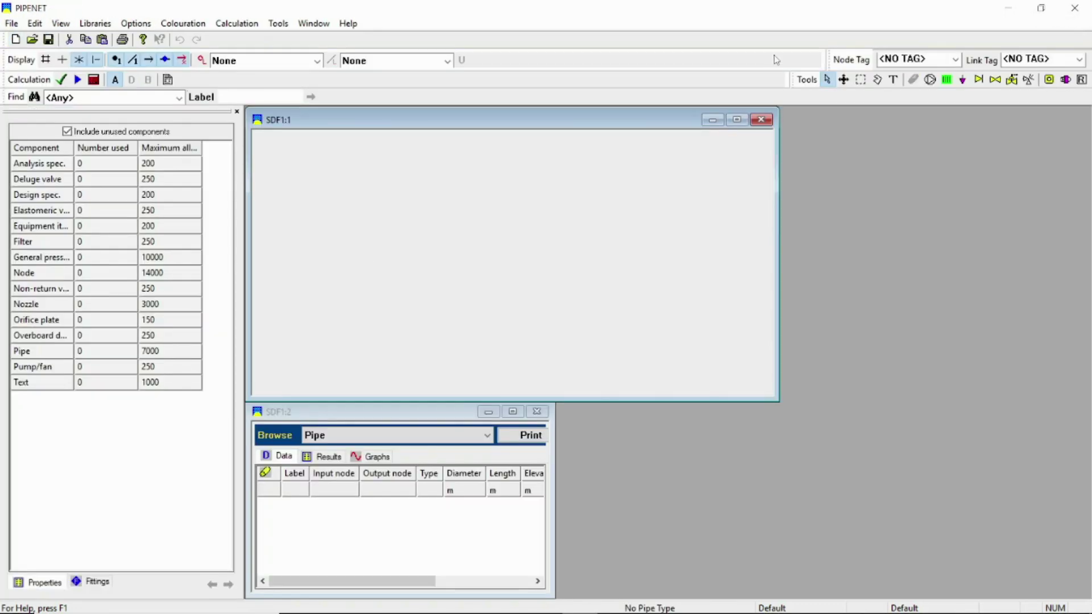
{"action": "left_click", "coordinate": [737, 120]}
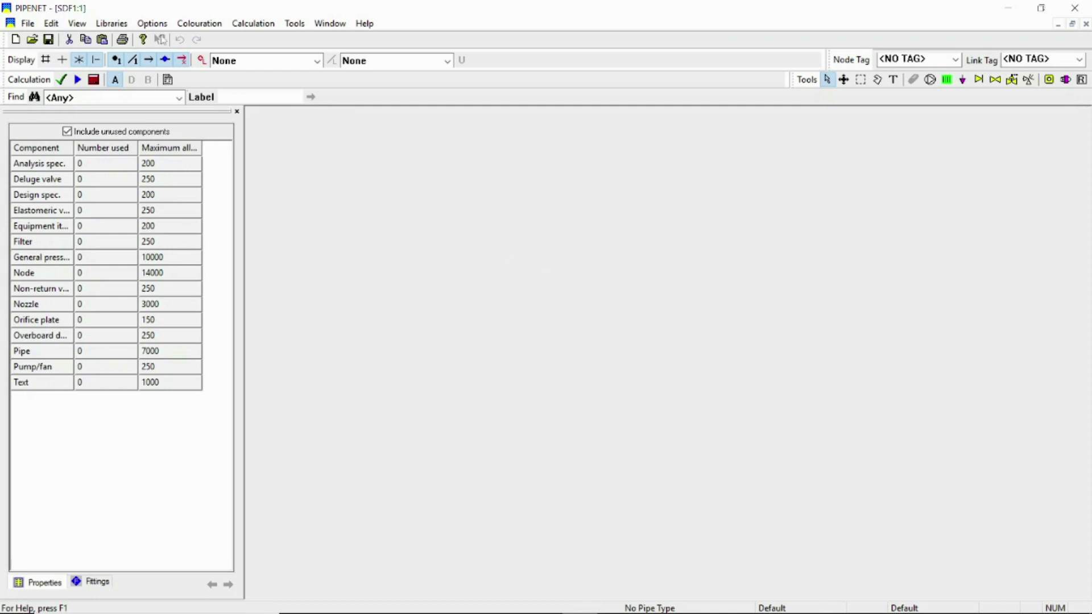
{"action": "left_click", "coordinate": [161, 25]}
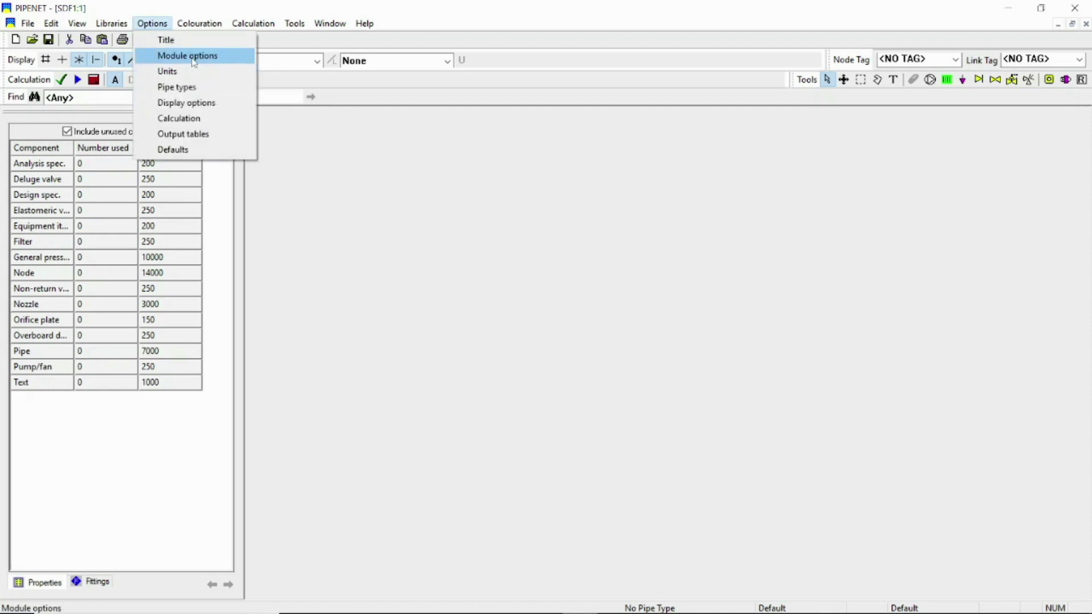
{"action": "left_click", "coordinate": [194, 62]}
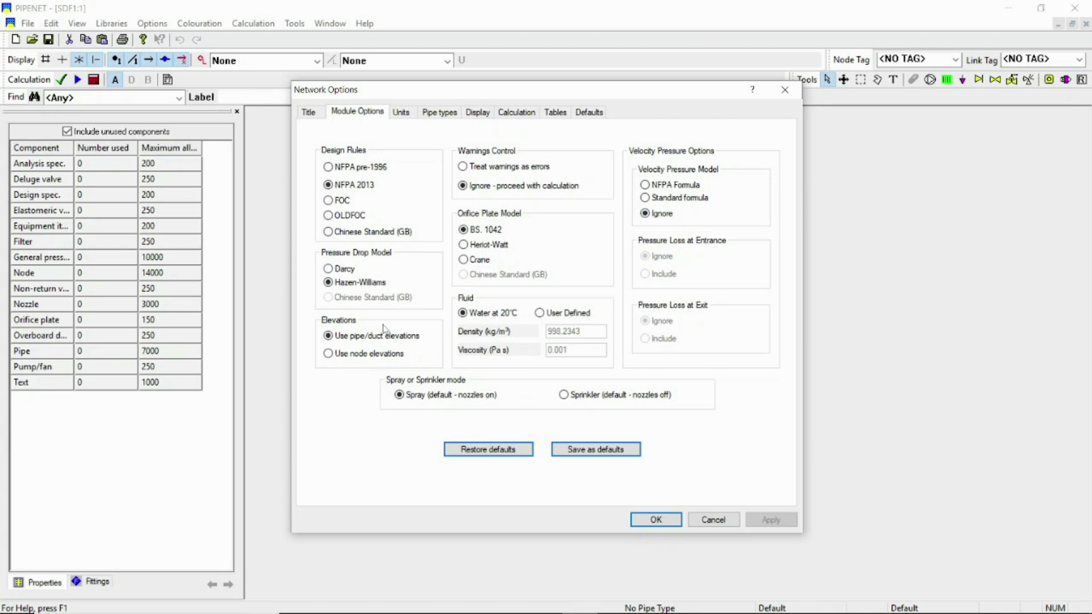
{"action": "left_click", "coordinate": [523, 114]}
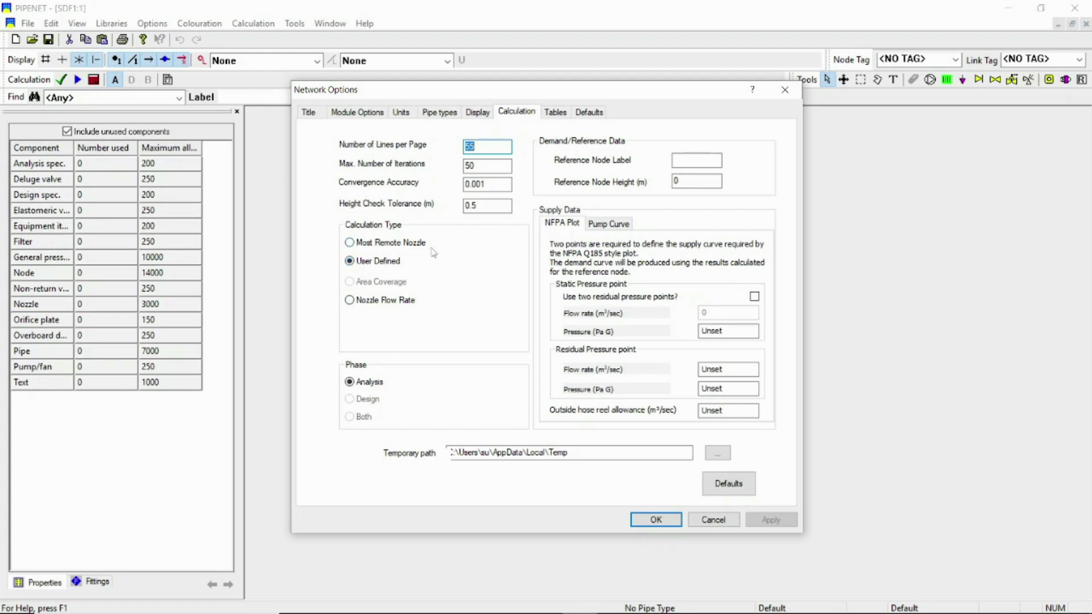
{"action": "left_click", "coordinate": [656, 521]}
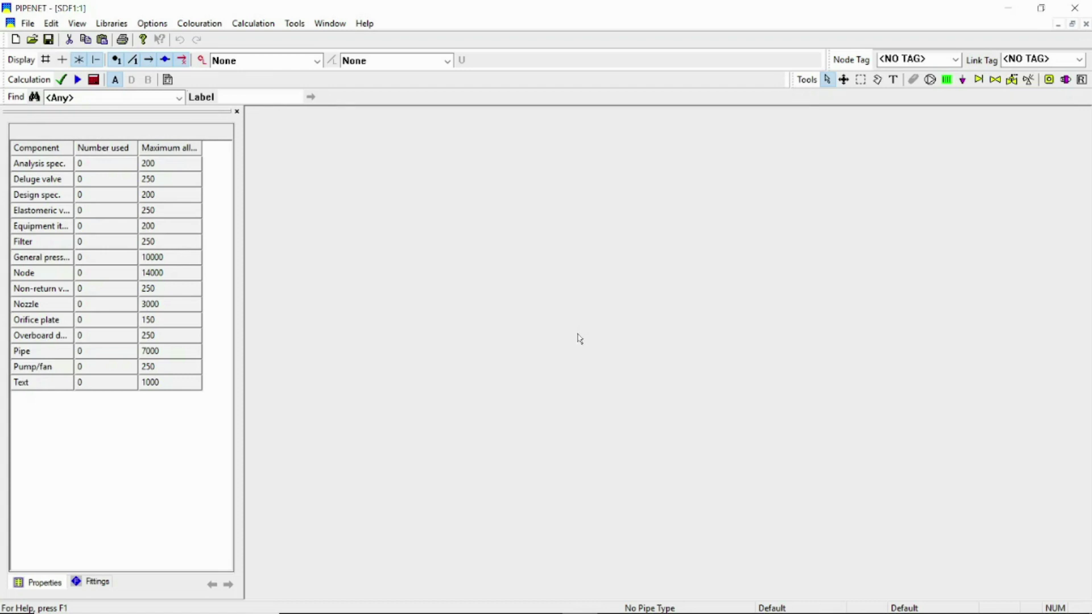
- Choose ANSI B36.10 Schedule 40 as the schedule for a new pipe type
{"action": "left_click", "coordinate": [152, 23]}
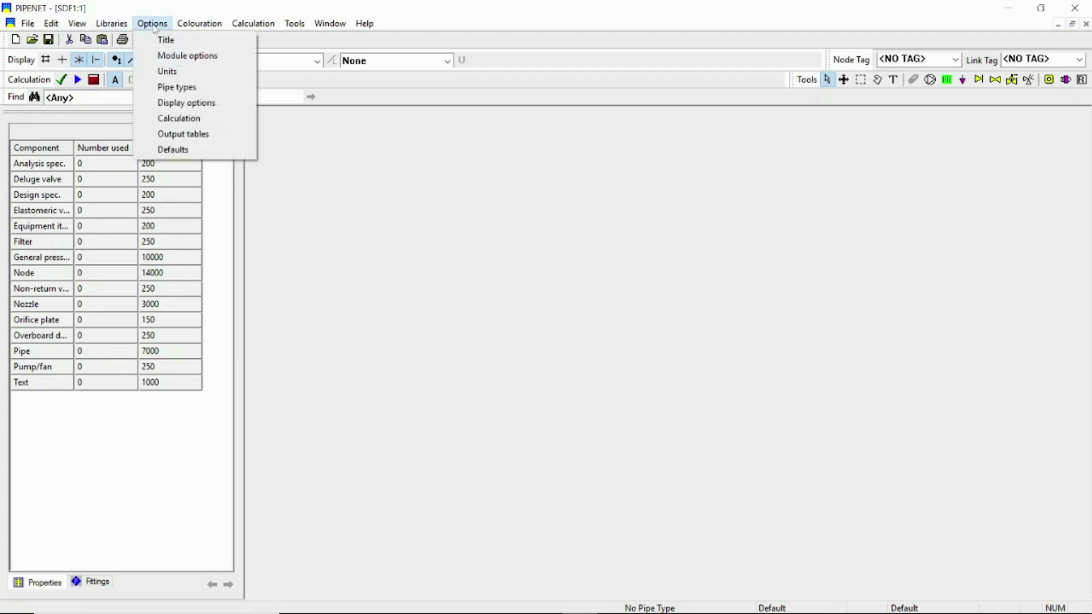
{"action": "left_click", "coordinate": [188, 88]}
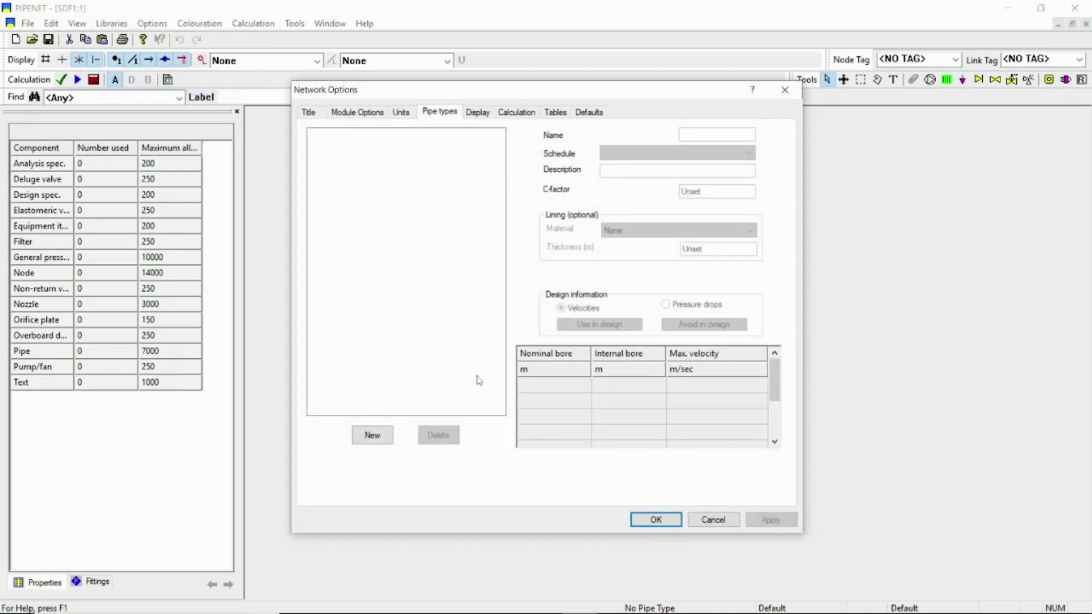
{"action": "left_click", "coordinate": [748, 152]}
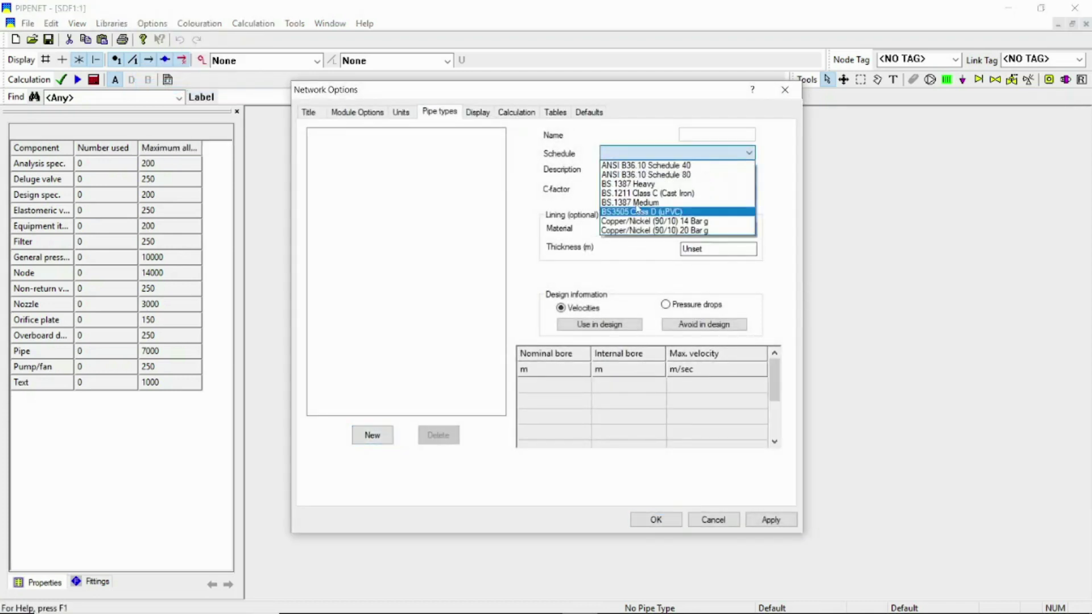
{"action": "left_click", "coordinate": [654, 163]}
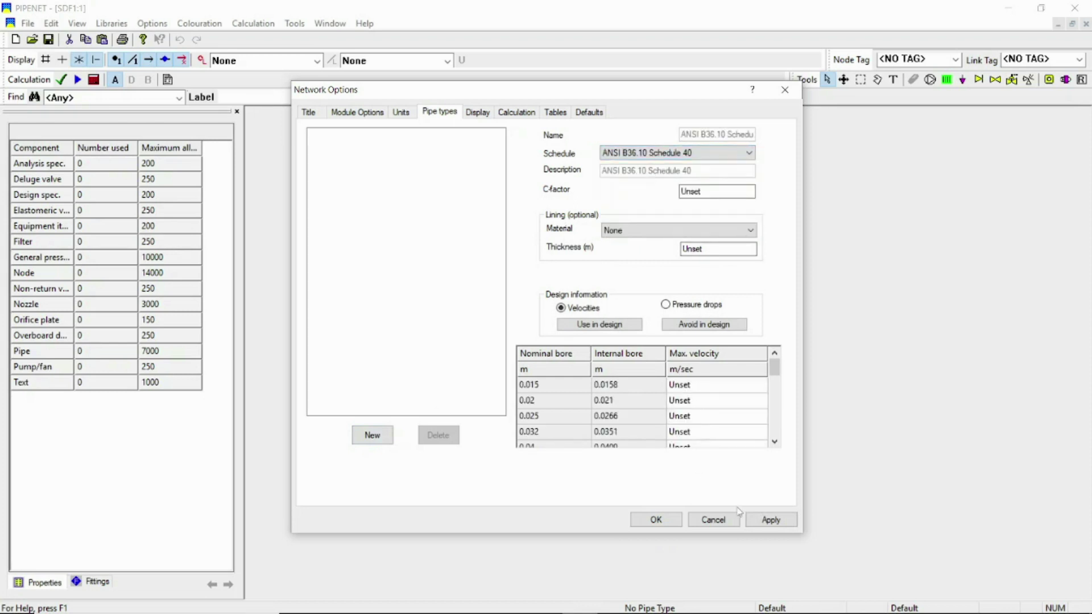
{"action": "left_click", "coordinate": [766, 519]}
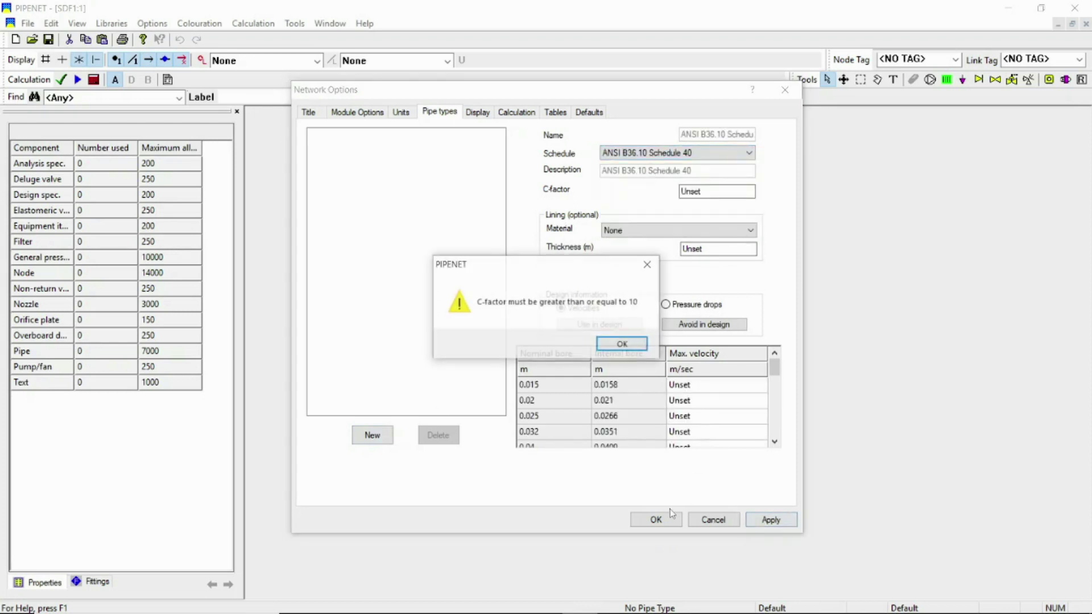
{"action": "left_click", "coordinate": [626, 345]}
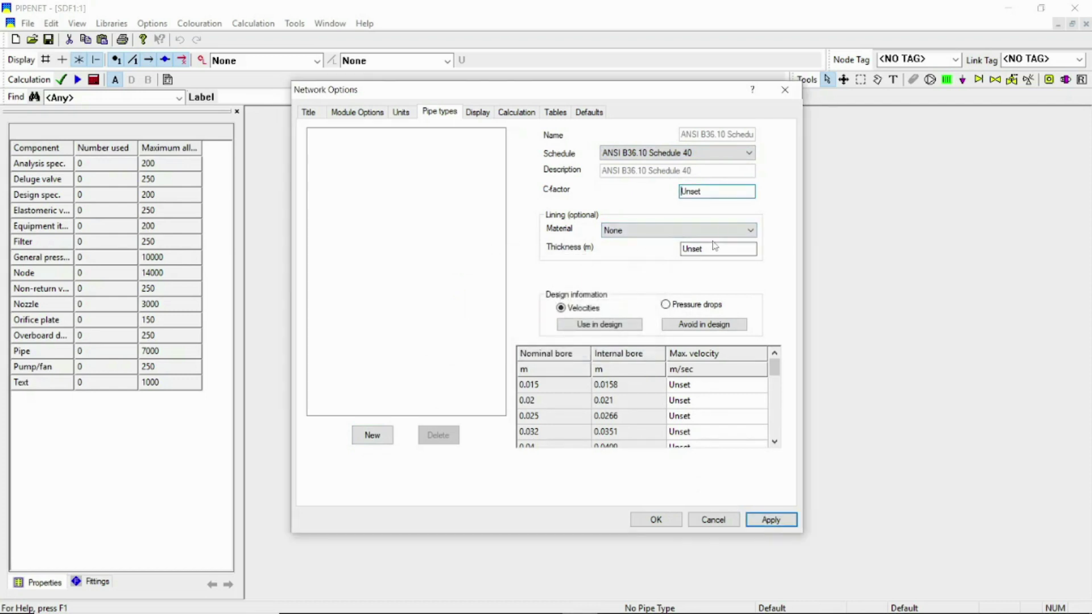
- Give the pipe type a C-factor of 120 with lining material None, and apply it
{"action": "left_click_drag", "start_coordinate": [712, 192], "coordinate": [663, 198]}
{"action": "type", "text": "120"}
{"action": "left_click", "coordinate": [639, 235]}
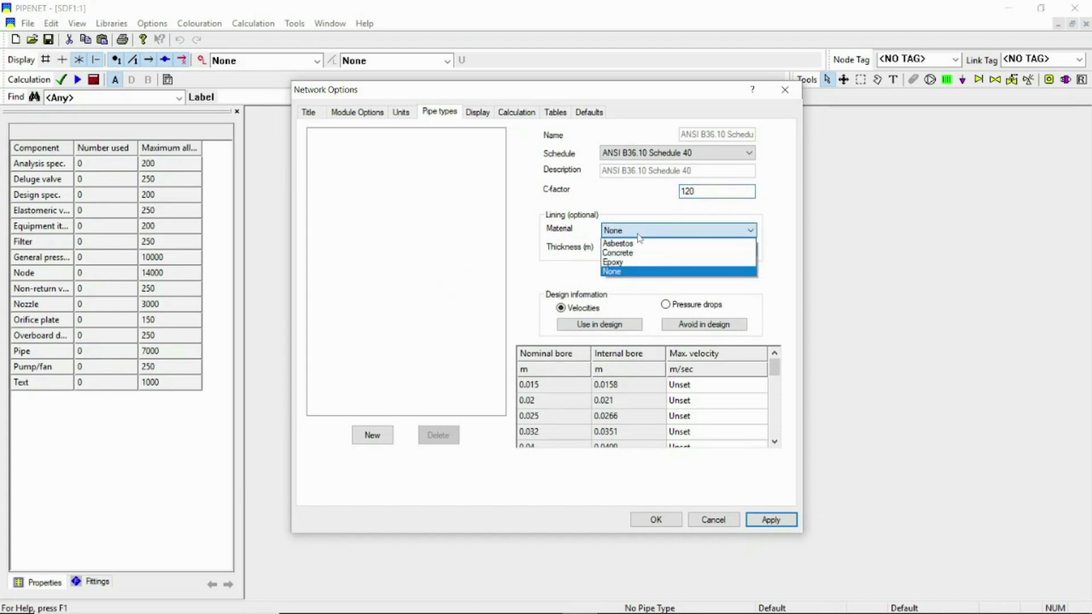
{"action": "left_click", "coordinate": [640, 239]}
{"action": "left_click", "coordinate": [675, 235]}
{"action": "left_click", "coordinate": [655, 231]}
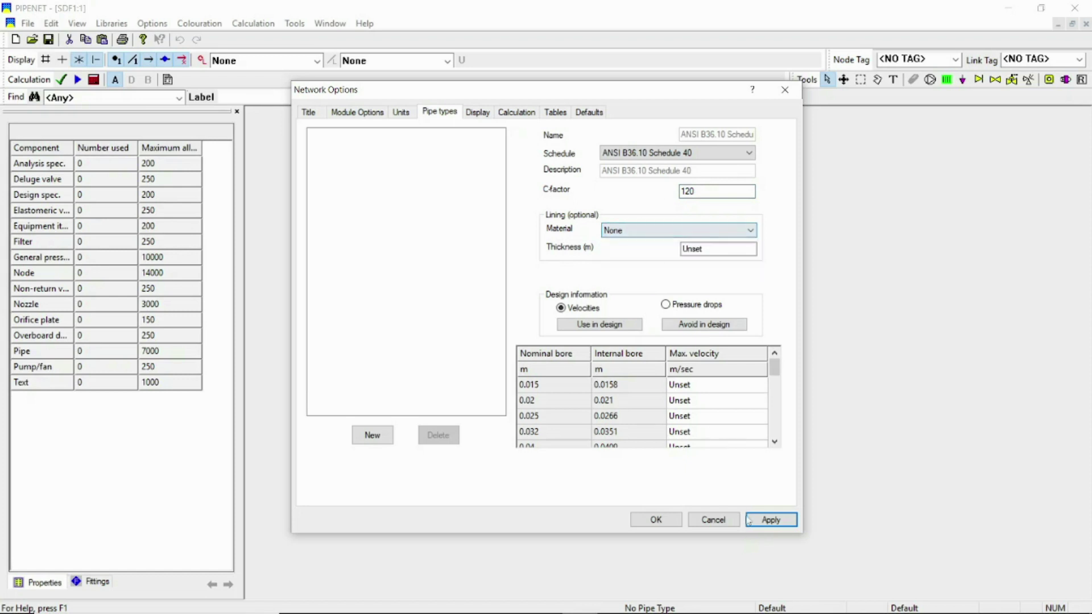
{"action": "left_click", "coordinate": [771, 519]}
{"action": "left_click", "coordinate": [656, 520]}
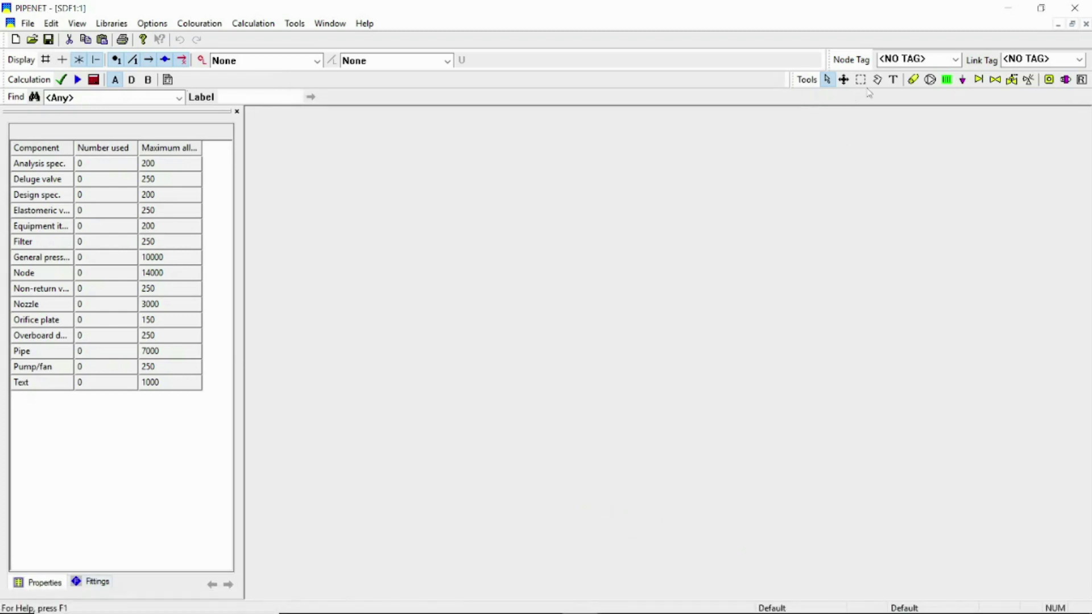
- Draw pipes 1–3 connecting nodes 1 through 4 with the Pipe tool
{"action": "left_click", "coordinate": [914, 79]}
{"action": "mouse_move", "coordinate": [448, 436]}
{"action": "left_mouse_down"}
{"action": "mouse_move", "coordinate": [641, 412]}
{"action": "mouse_move", "coordinate": [625, 394]}
{"action": "mouse_move", "coordinate": [625, 236]}
{"action": "mouse_move", "coordinate": [680, 220]}
{"action": "left_mouse_up"}
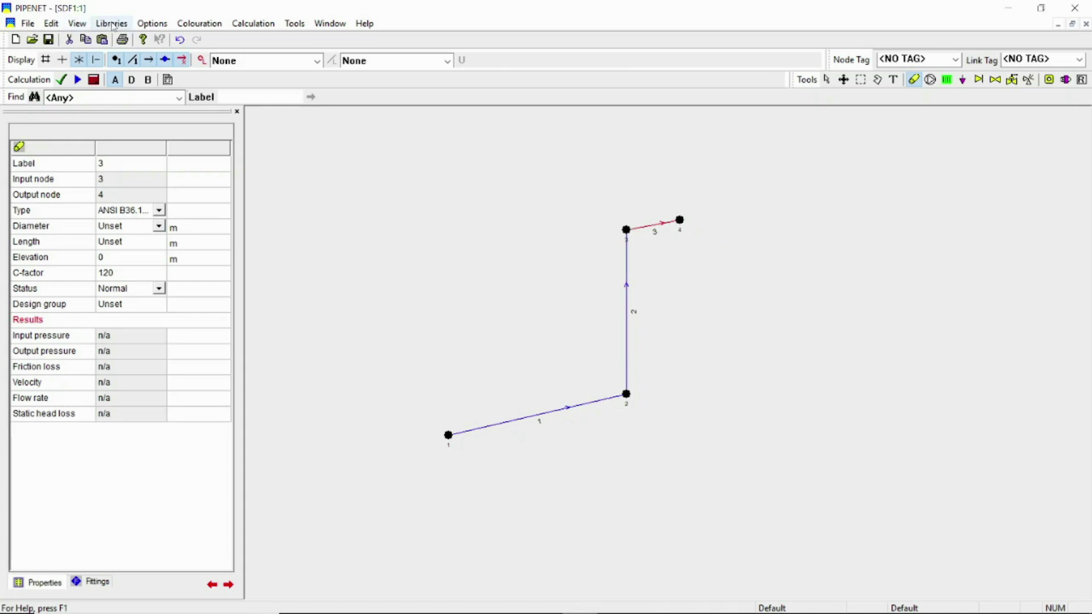
{"action": "left_click", "coordinate": [112, 25]}
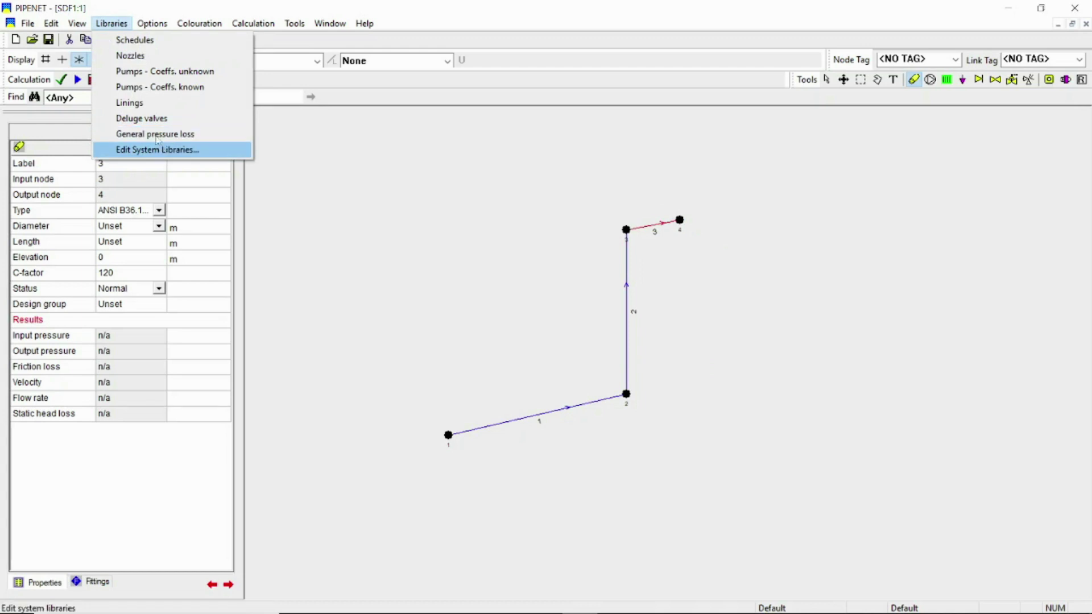
{"action": "left_click", "coordinate": [150, 56]}
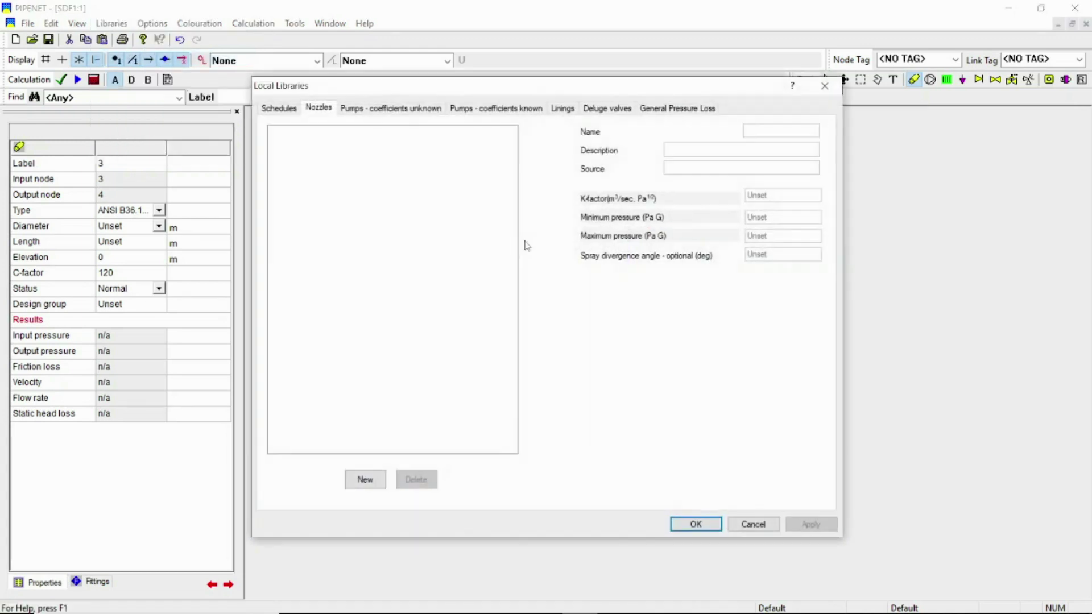
{"action": "left_click", "coordinate": [368, 480]}
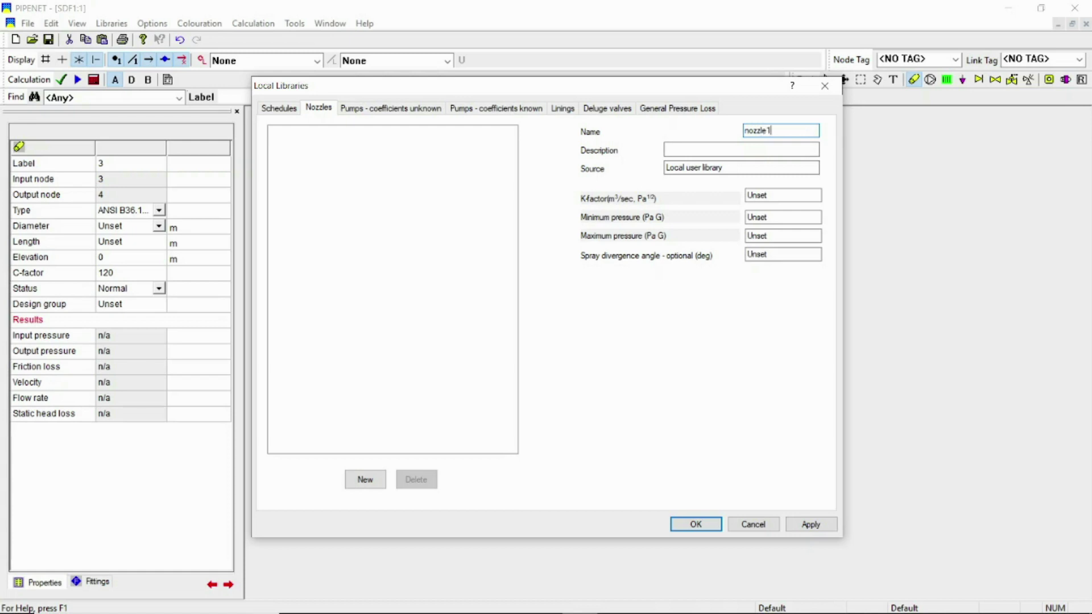
{"action": "double_click", "coordinate": [783, 197]}
{"action": "type", "text": "50"}
{"action": "double_click", "coordinate": [778, 222]}
{"action": "left_click", "coordinate": [753, 524]}
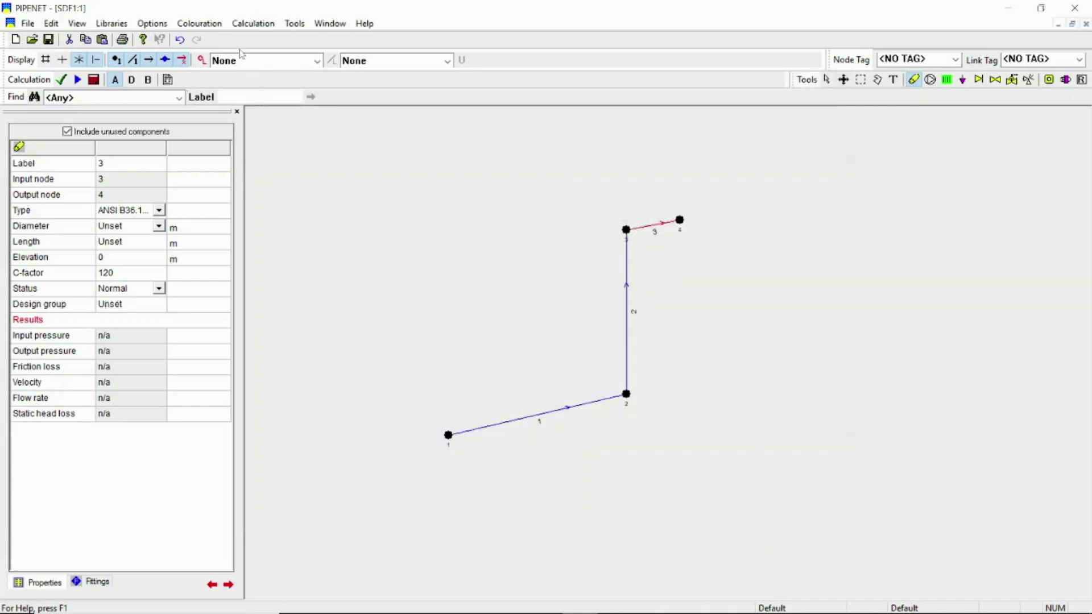
{"action": "left_click", "coordinate": [152, 23]}
- Use user-defined units copied from SI, with pressure in kgf/cm² Gauge and flow in lit/min
{"action": "left_click", "coordinate": [166, 71]}
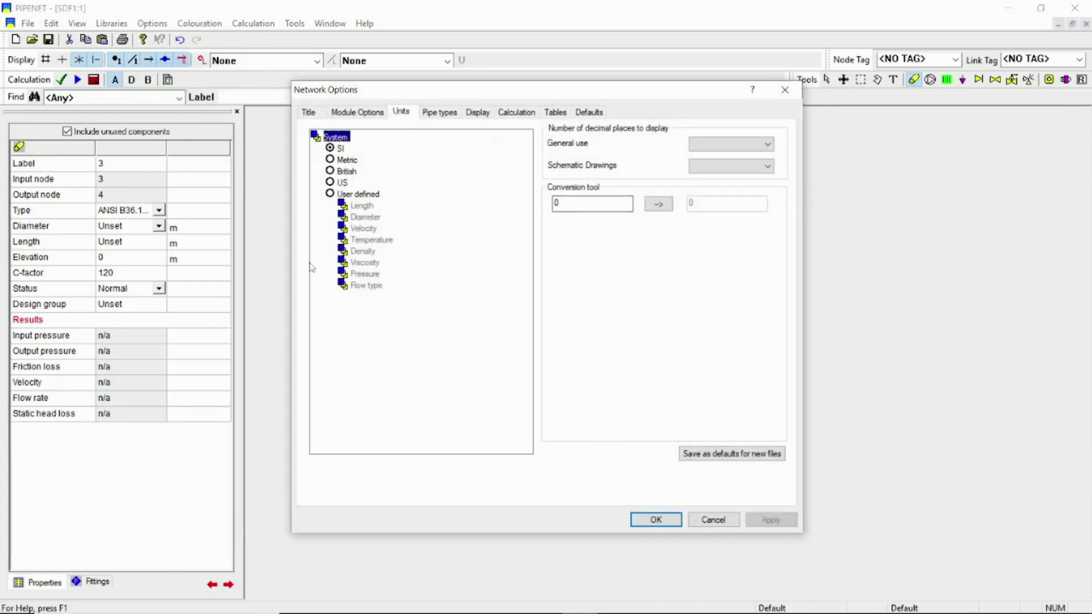
{"action": "left_click", "coordinate": [332, 195]}
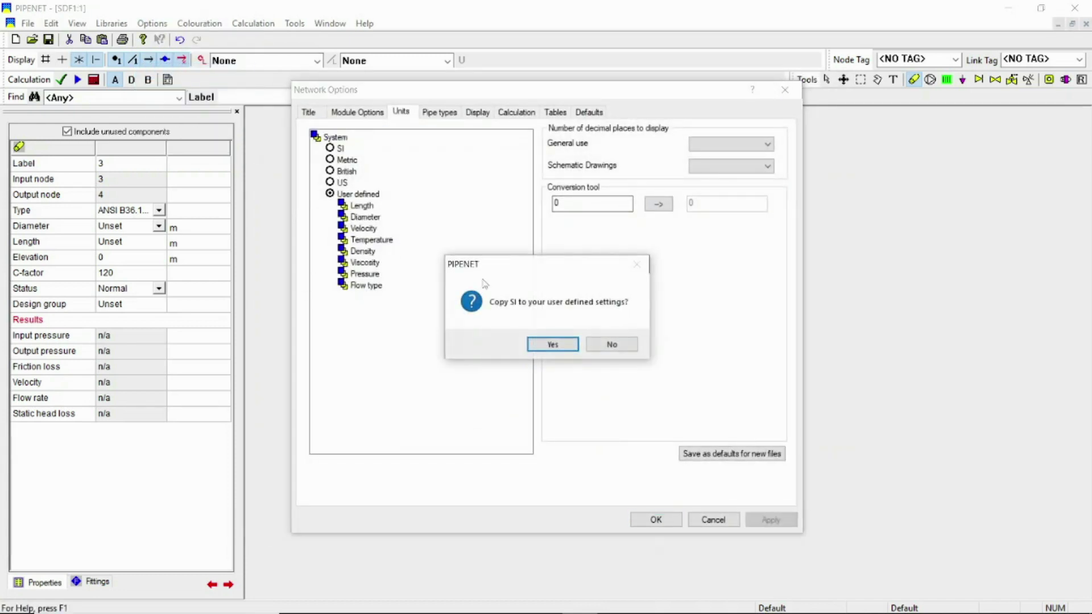
{"action": "left_click", "coordinate": [560, 343]}
{"action": "double_click", "coordinate": [354, 274]}
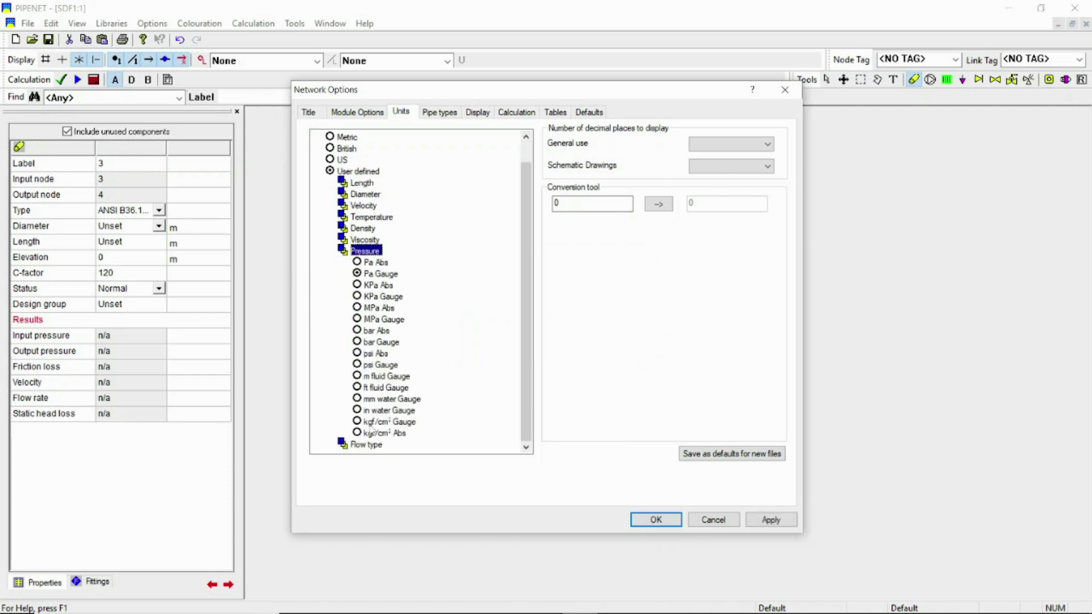
{"action": "left_click", "coordinate": [358, 423]}
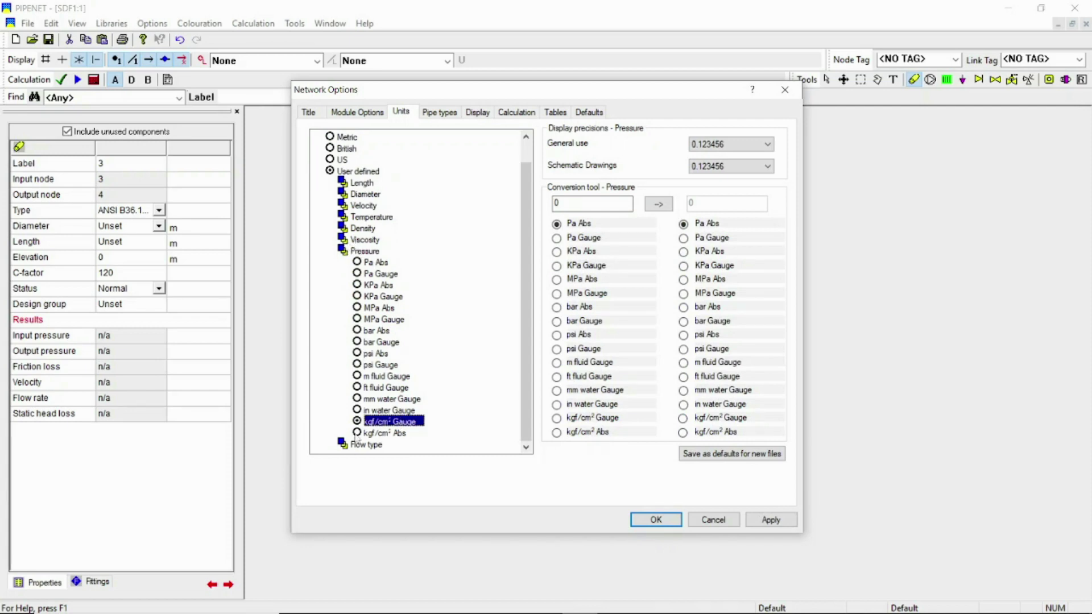
{"action": "double_click", "coordinate": [369, 444]}
{"action": "double_click", "coordinate": [375, 444]}
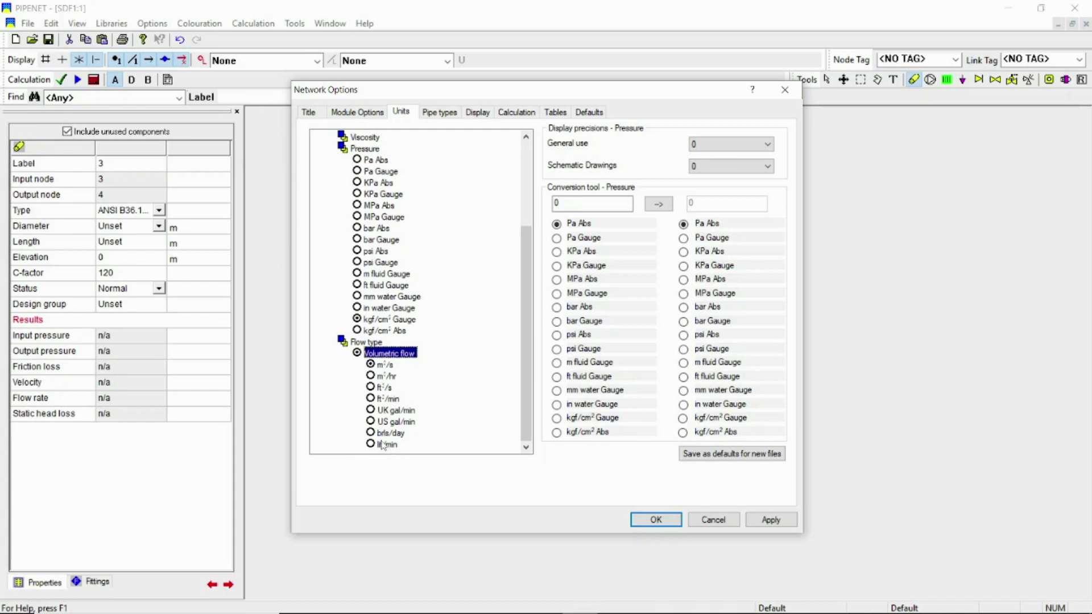
{"action": "left_click", "coordinate": [383, 445]}
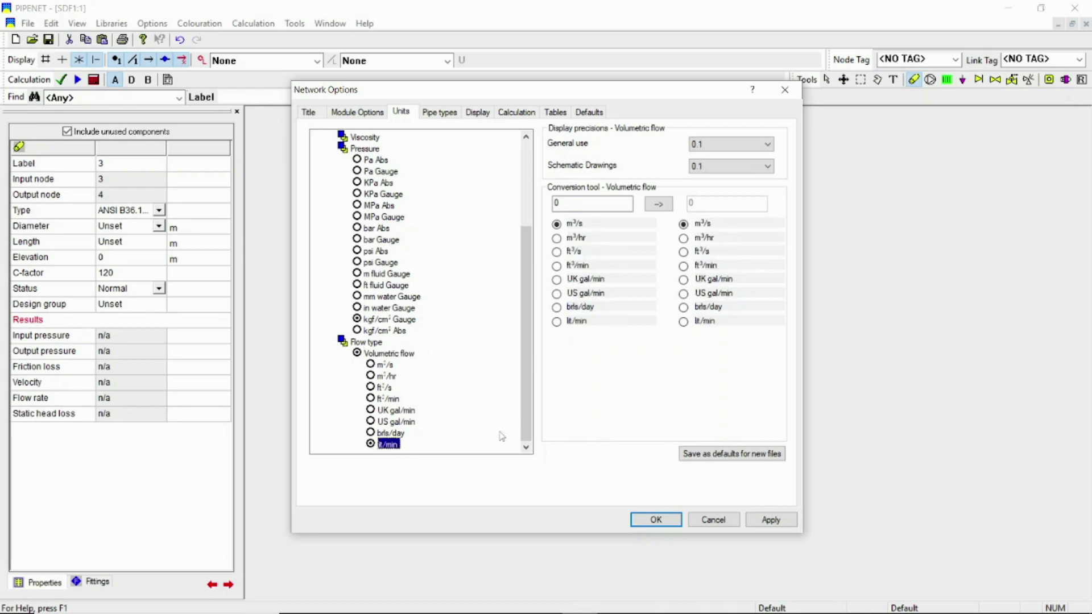
{"action": "left_click", "coordinate": [770, 520]}
{"action": "left_click", "coordinate": [661, 520]}
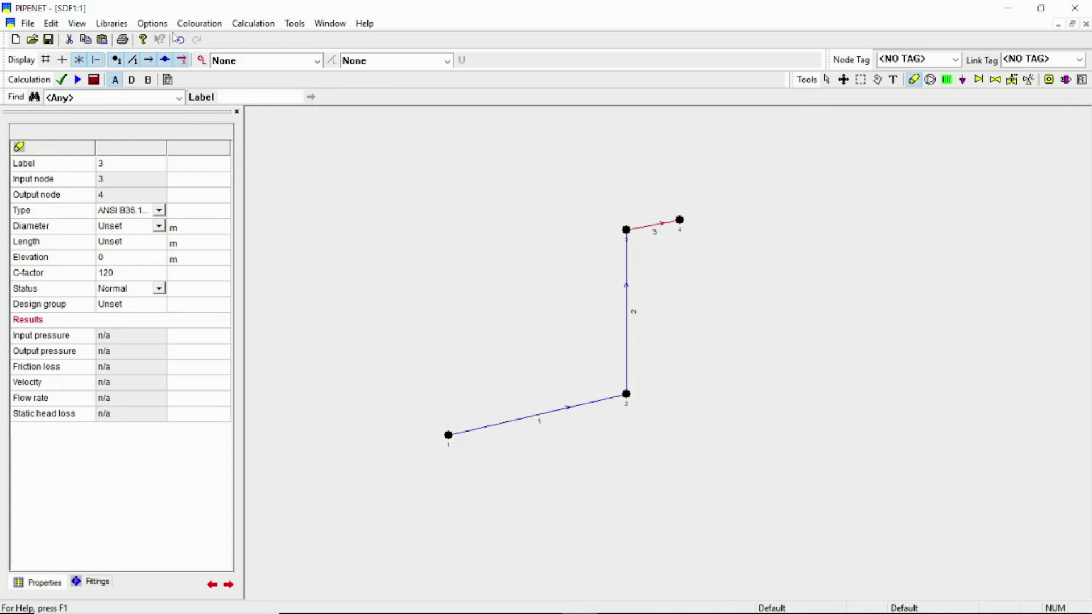
{"action": "left_click", "coordinate": [111, 23]}
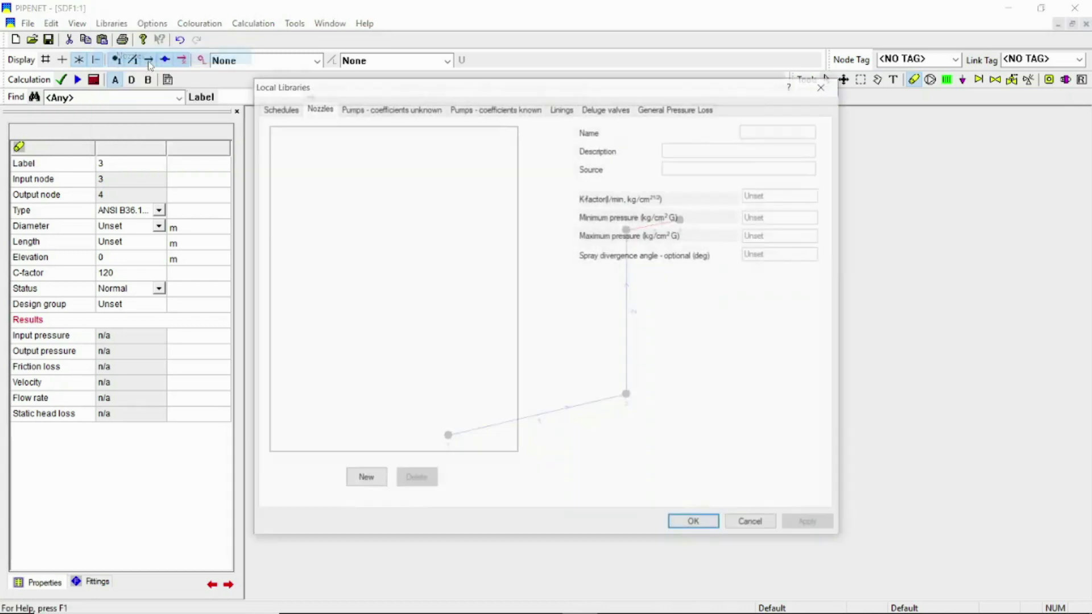
- Save nozzle1 with K-factor 50, pressure range 1.4–3.5 kgf/cm² G and spray angle 0
{"action": "left_click", "coordinate": [367, 479]}
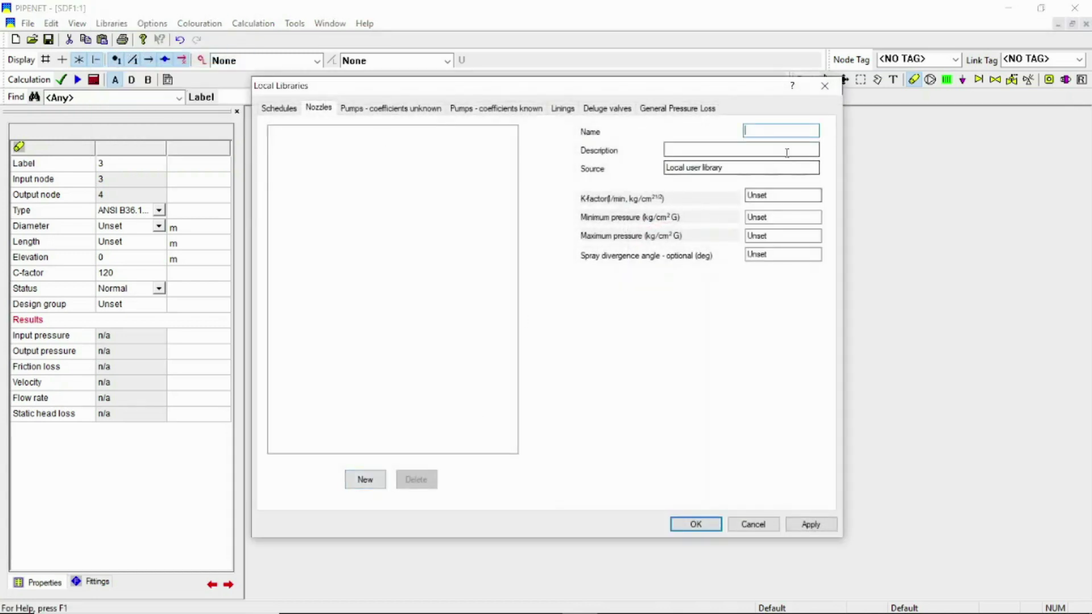
{"action": "type", "text": "nozzle1"}
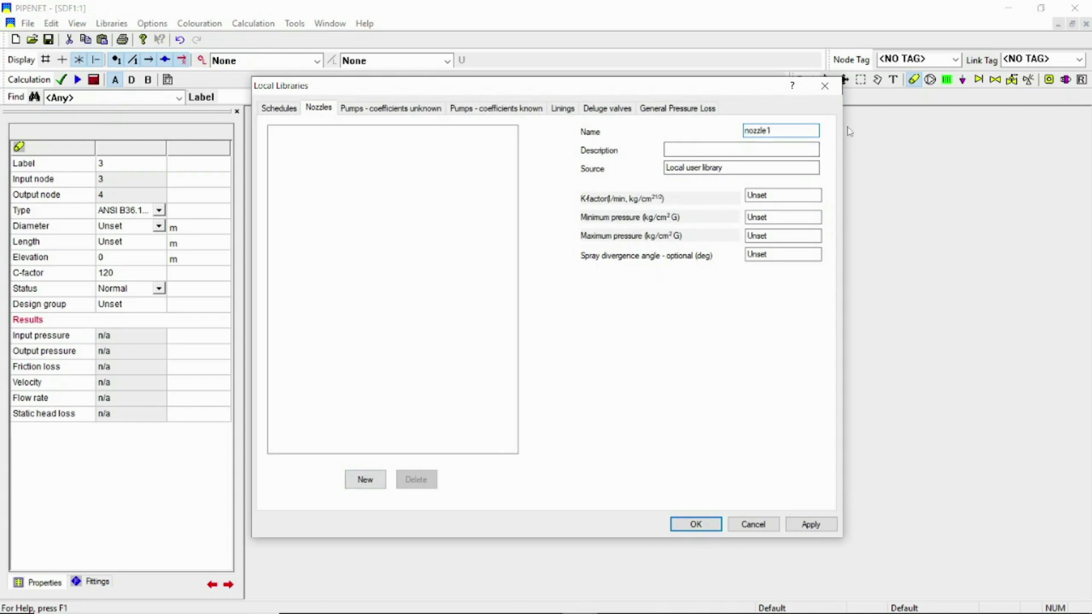
{"action": "left_click", "coordinate": [819, 201]}
{"action": "type", "text": "50"}
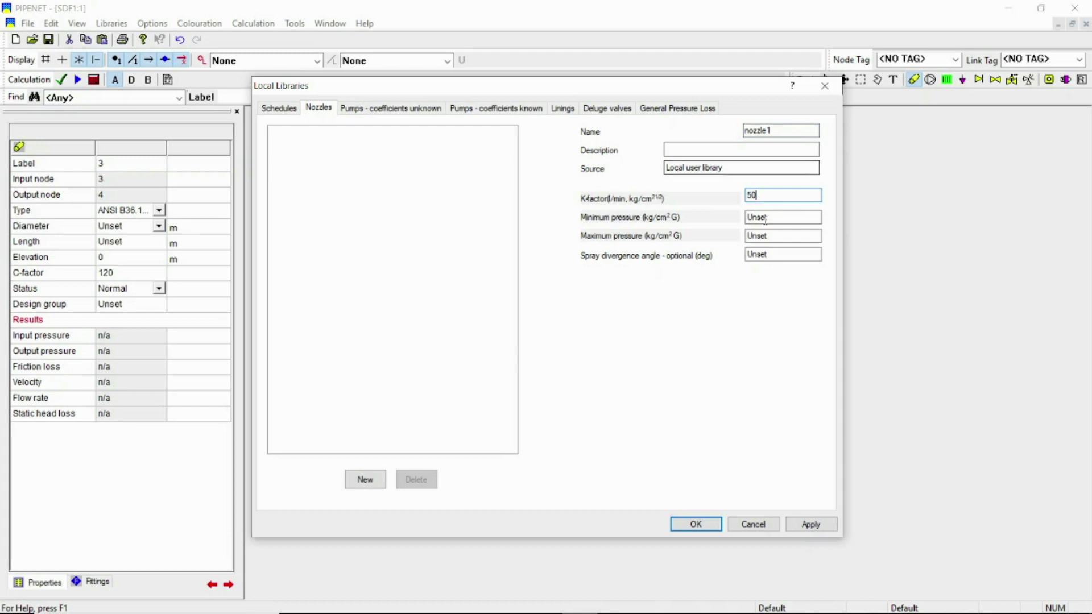
{"action": "left_click", "coordinate": [784, 217]}
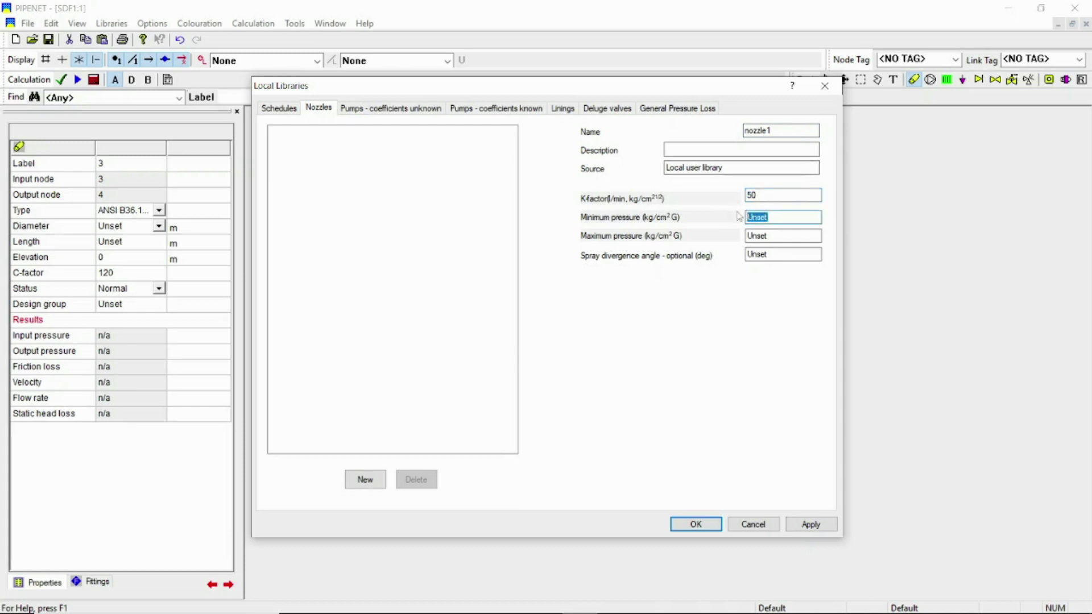
{"action": "type", "text": "1.4"}
{"action": "left_click", "coordinate": [785, 236]}
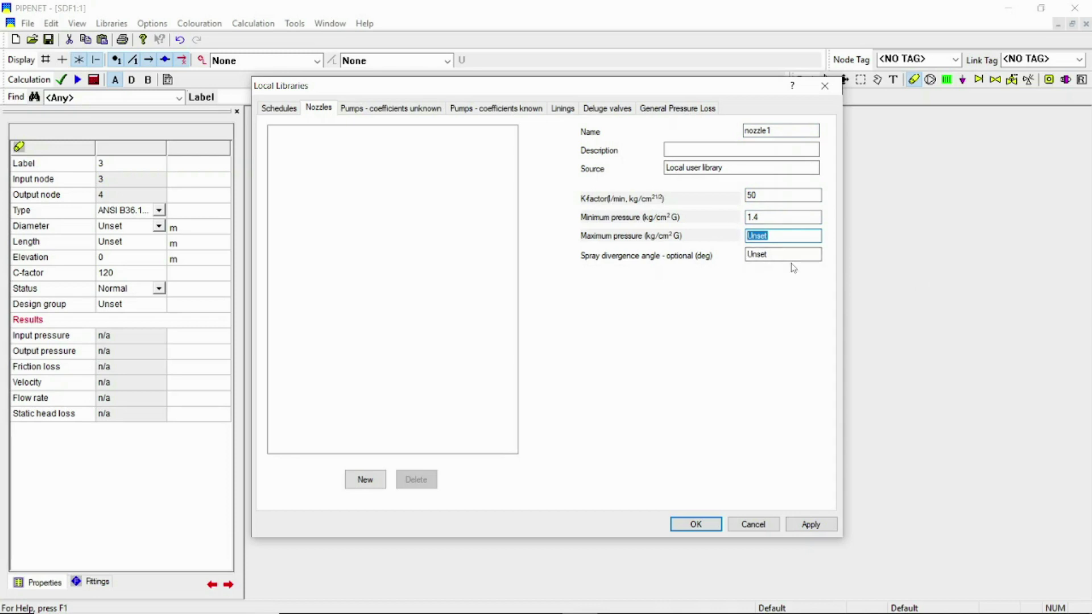
{"action": "type", "text": "3.5"}
{"action": "double_click", "coordinate": [774, 255]}
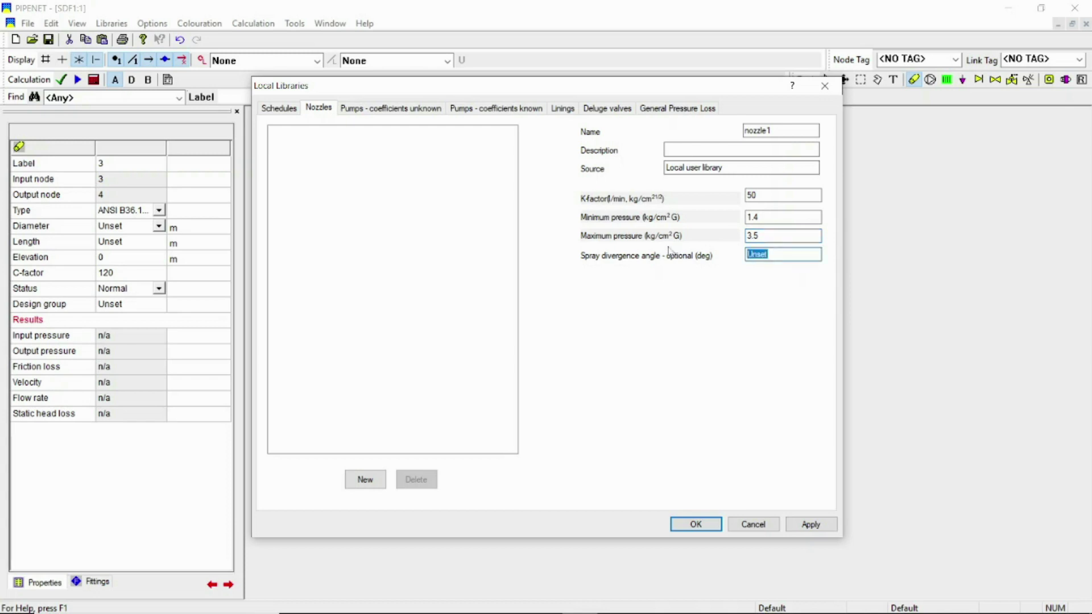
{"action": "type", "text": "0"}
{"action": "left_click", "coordinate": [811, 524]}
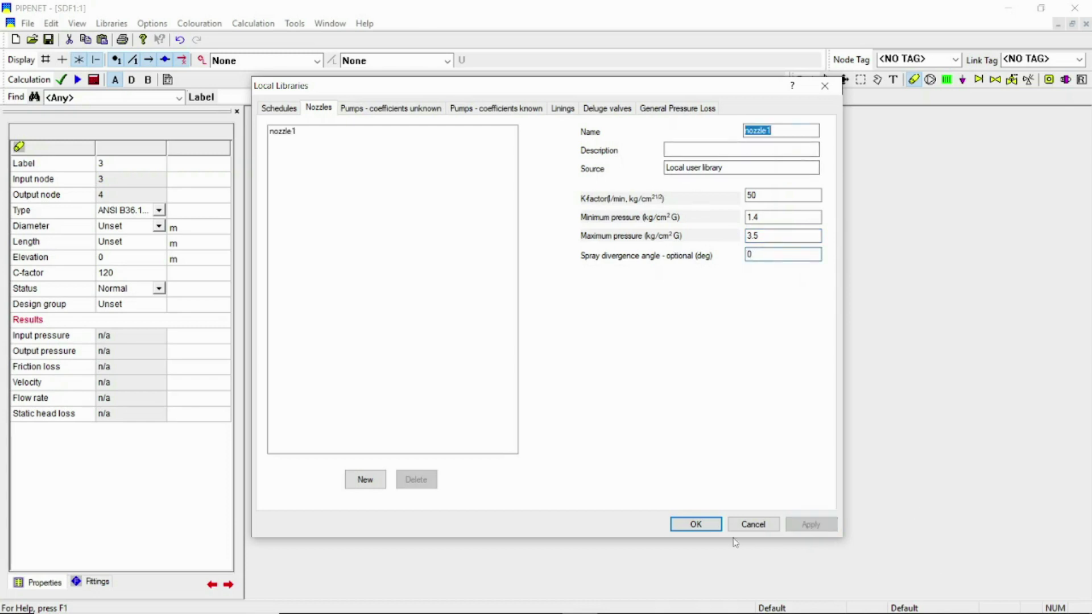
{"action": "left_click", "coordinate": [695, 526]}
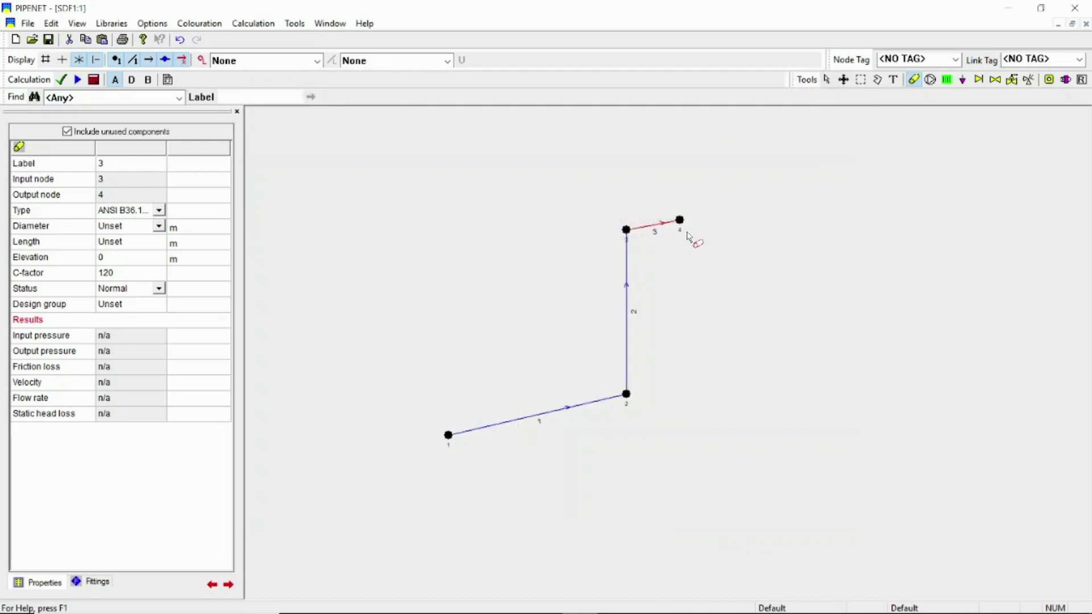
- Draw pipes 4–7 from node 4 out through nodes 5, 6, 7 and 8
{"action": "left_click", "coordinate": [680, 220]}
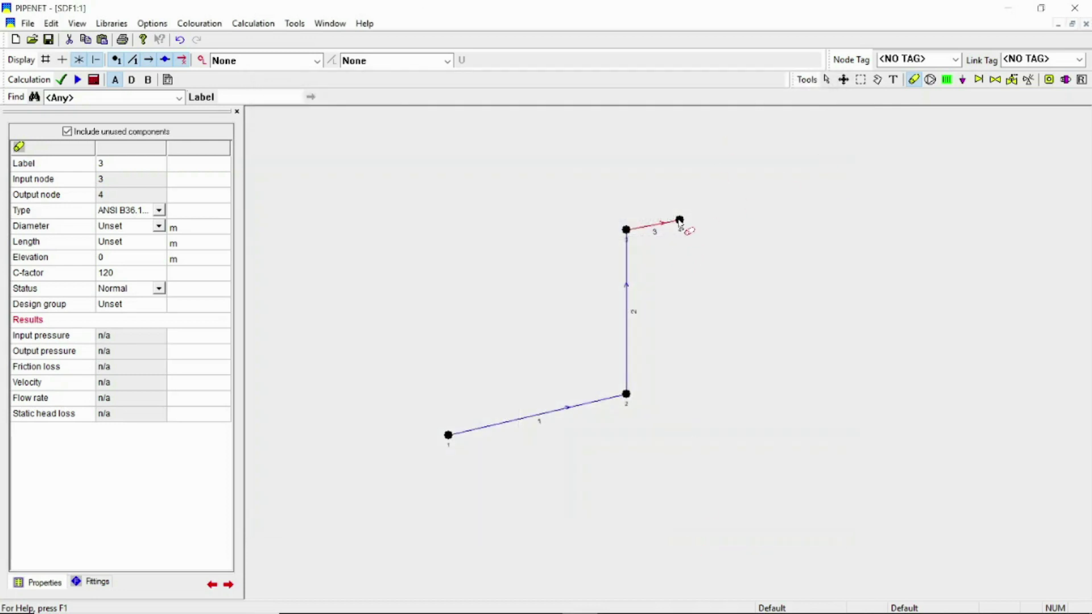
{"action": "left_click", "coordinate": [751, 220]}
{"action": "left_click", "coordinate": [858, 200]}
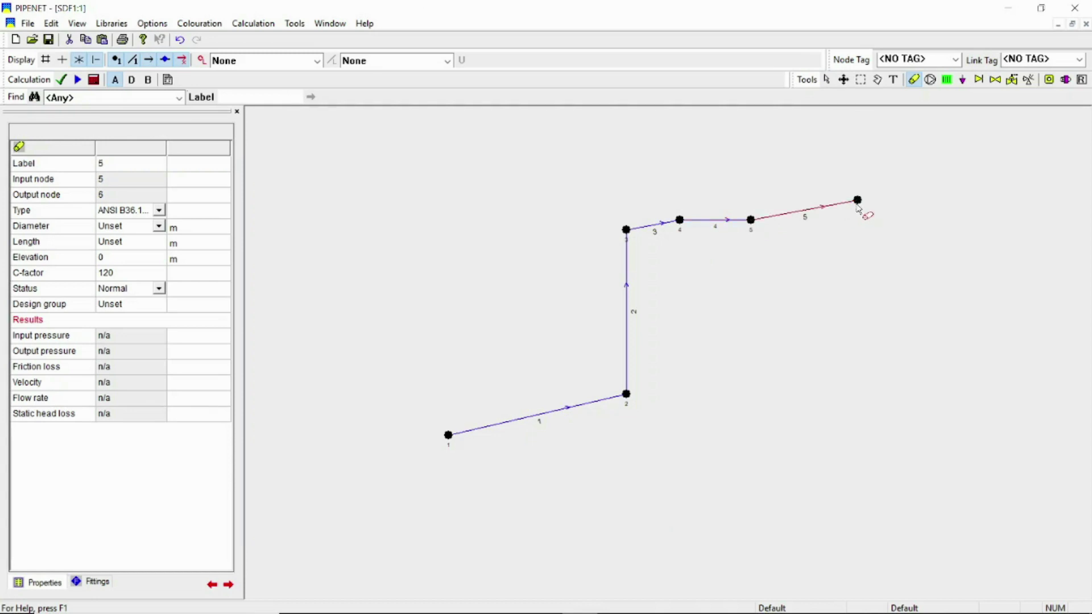
{"action": "left_click", "coordinate": [857, 138]}
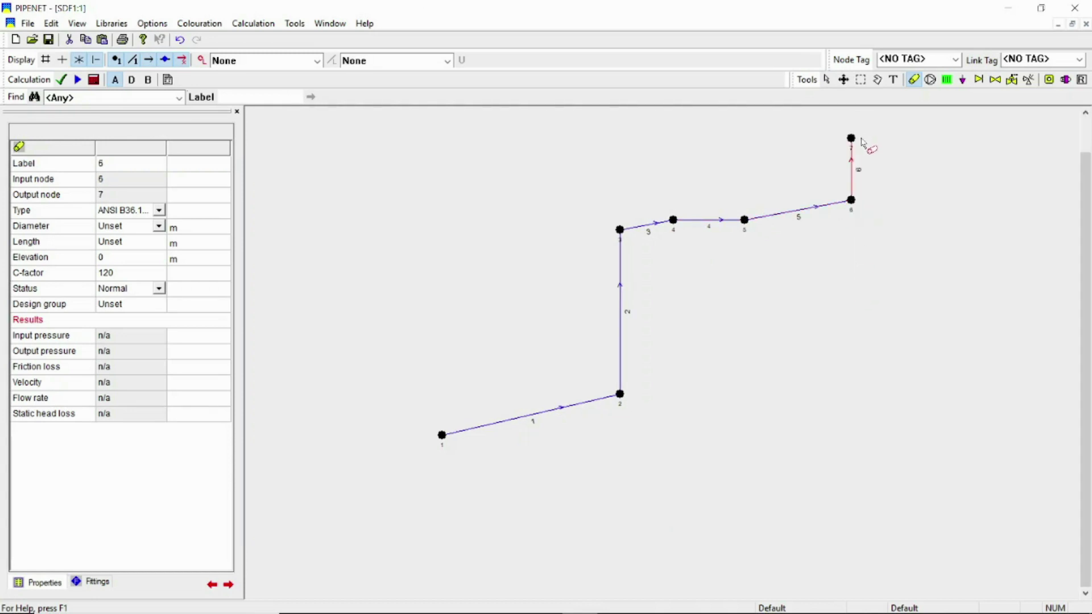
{"action": "left_click", "coordinate": [922, 138]}
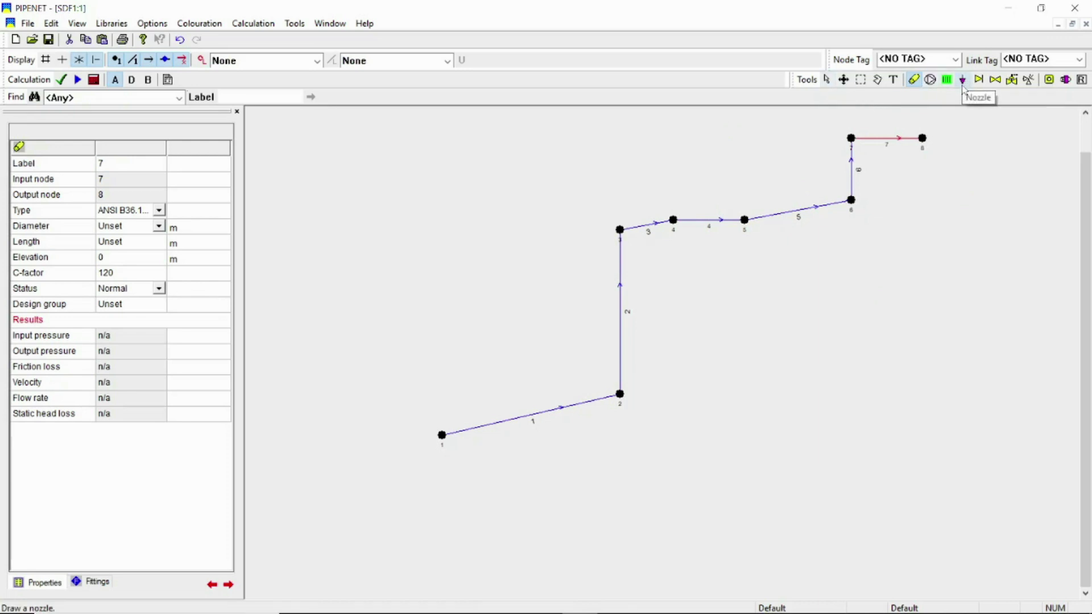
- Attach a nozzle at each of nodes 4, 5, 6, 7 and 8
{"action": "left_click", "coordinate": [963, 81]}
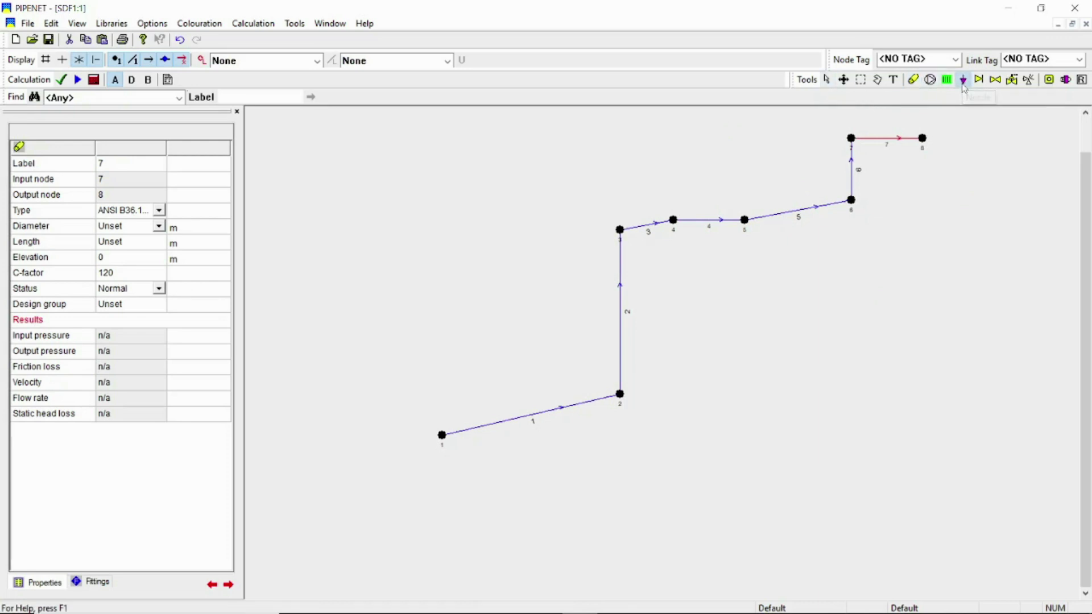
{"action": "left_click", "coordinate": [674, 225]}
{"action": "left_click", "coordinate": [761, 269]}
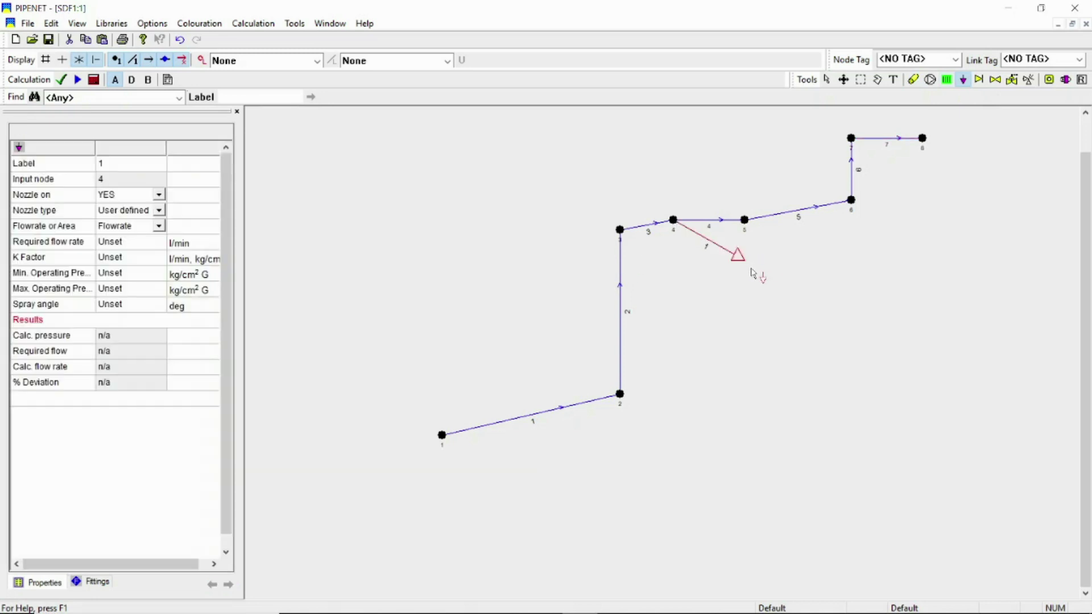
{"action": "left_click", "coordinate": [745, 220]}
{"action": "left_click", "coordinate": [703, 182]}
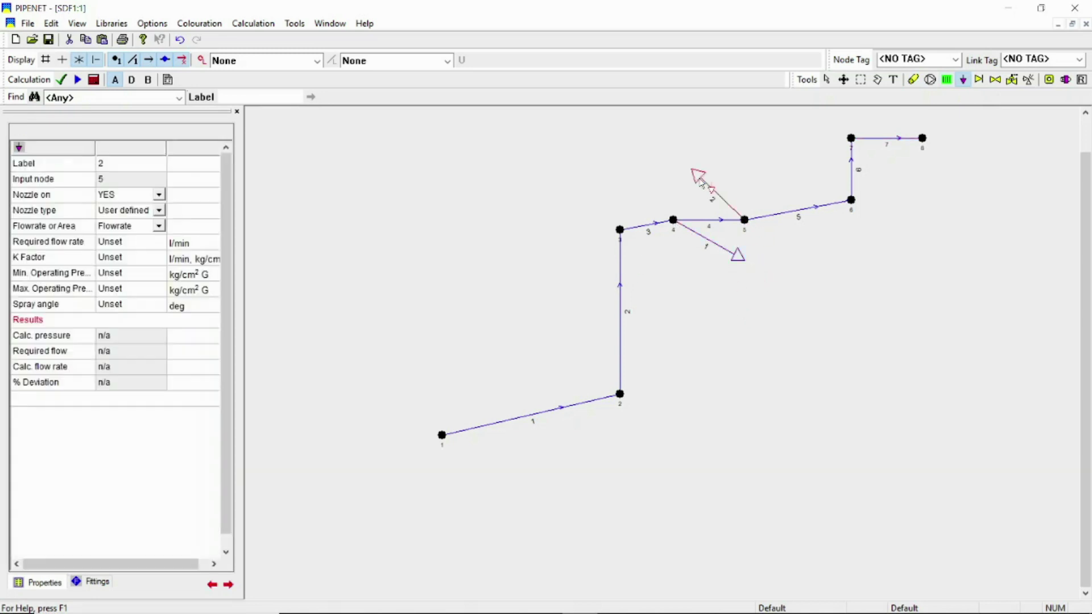
{"action": "left_click", "coordinate": [851, 200]}
{"action": "left_click", "coordinate": [904, 287]}
{"action": "left_click", "coordinate": [851, 139]}
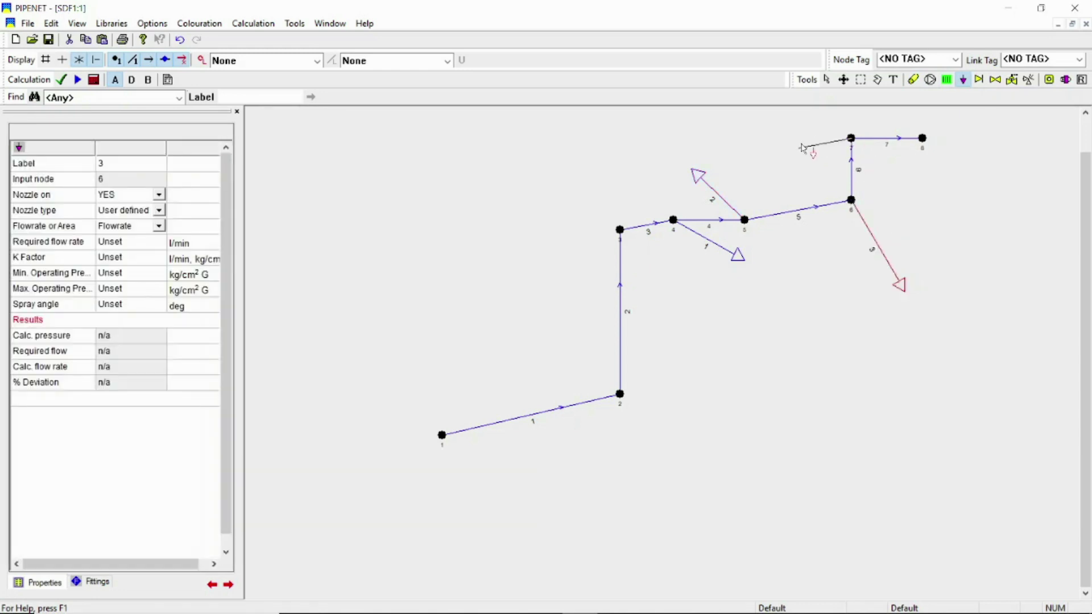
{"action": "left_click", "coordinate": [805, 147]}
{"action": "left_click", "coordinate": [923, 142]}
{"action": "left_click", "coordinate": [967, 179]}
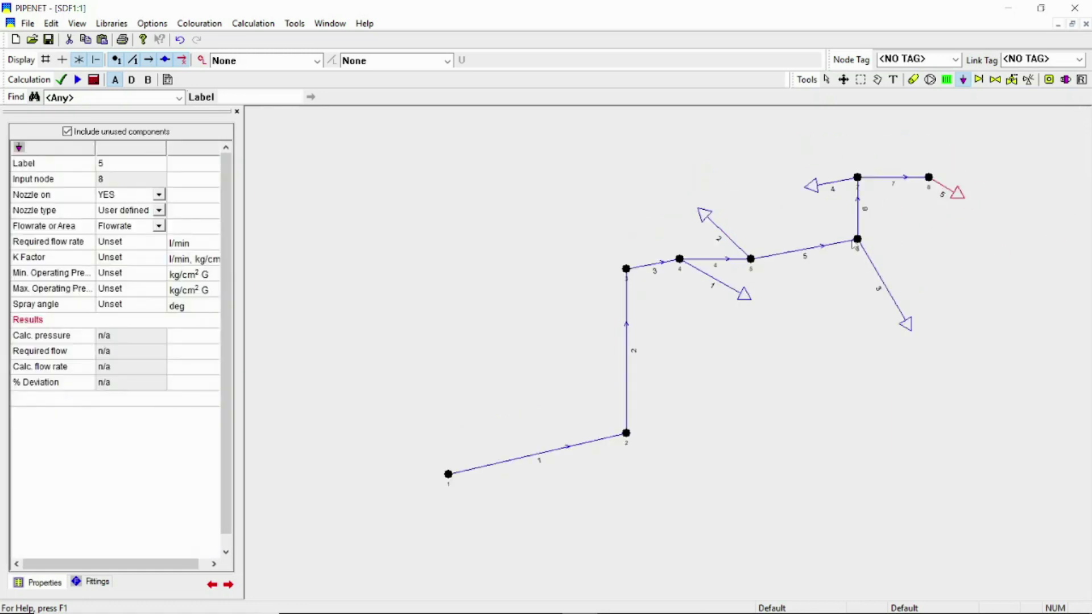
- Cancel the unfinished drawing and select pipe 1 with the Selection tool
{"action": "left_click", "coordinate": [963, 81]}
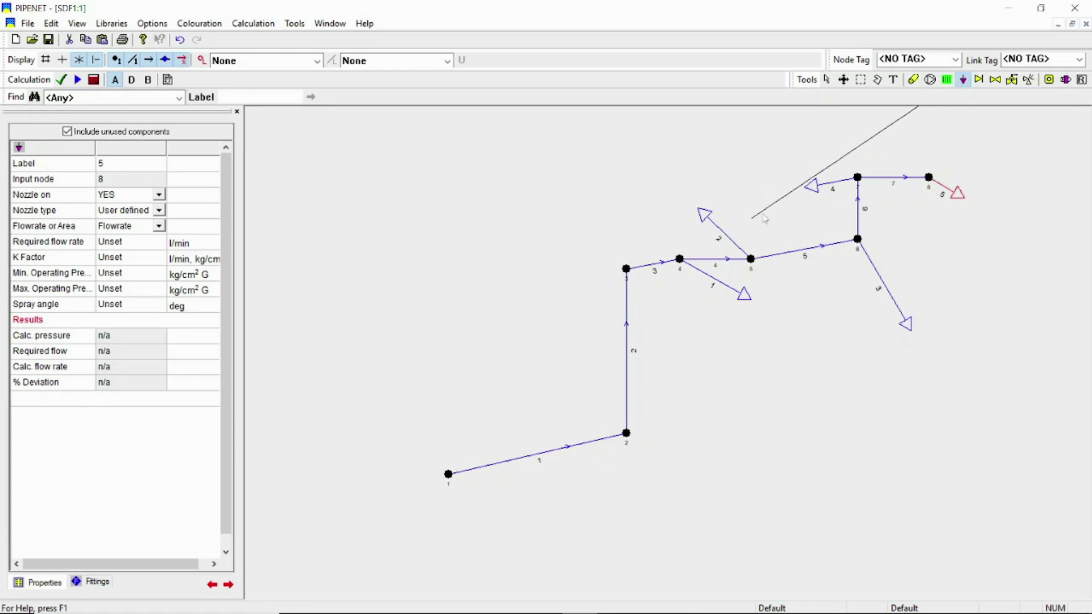
{"action": "right_click", "coordinate": [1004, 266]}
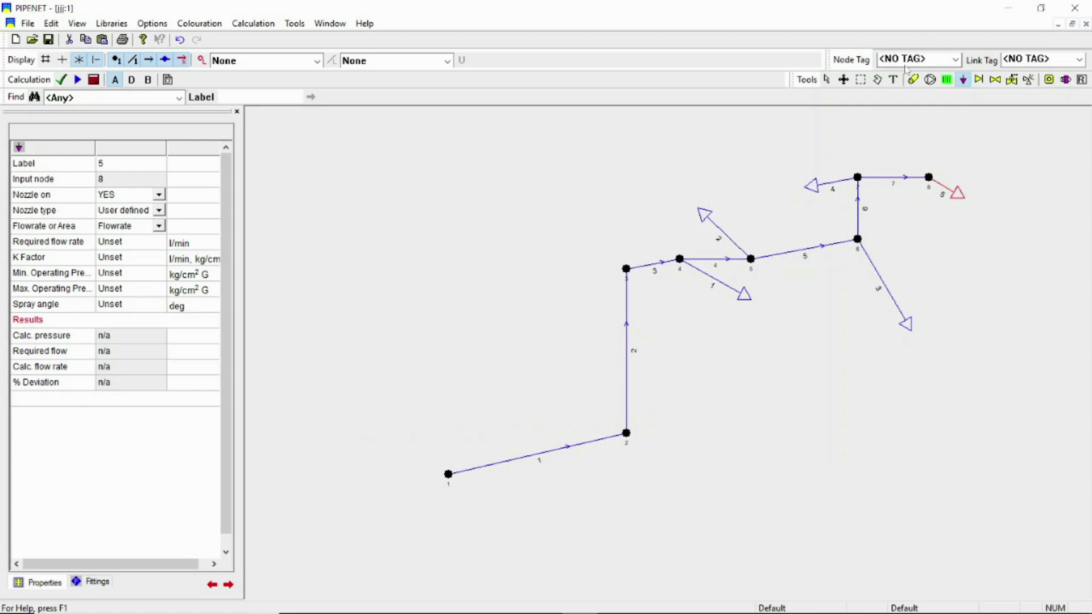
{"action": "left_click", "coordinate": [827, 79]}
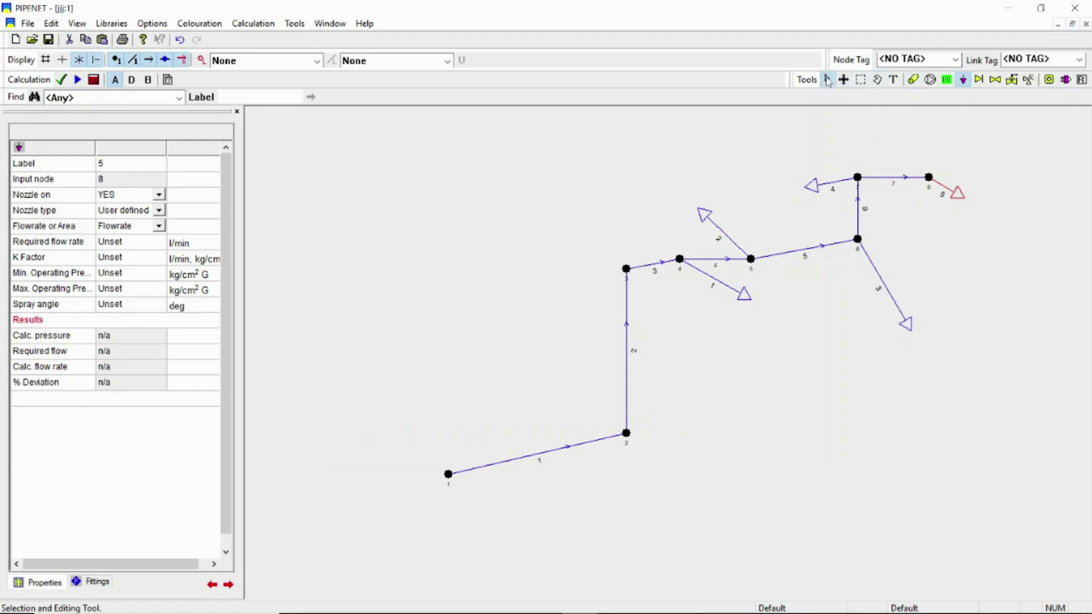
{"action": "left_click", "coordinate": [494, 470]}
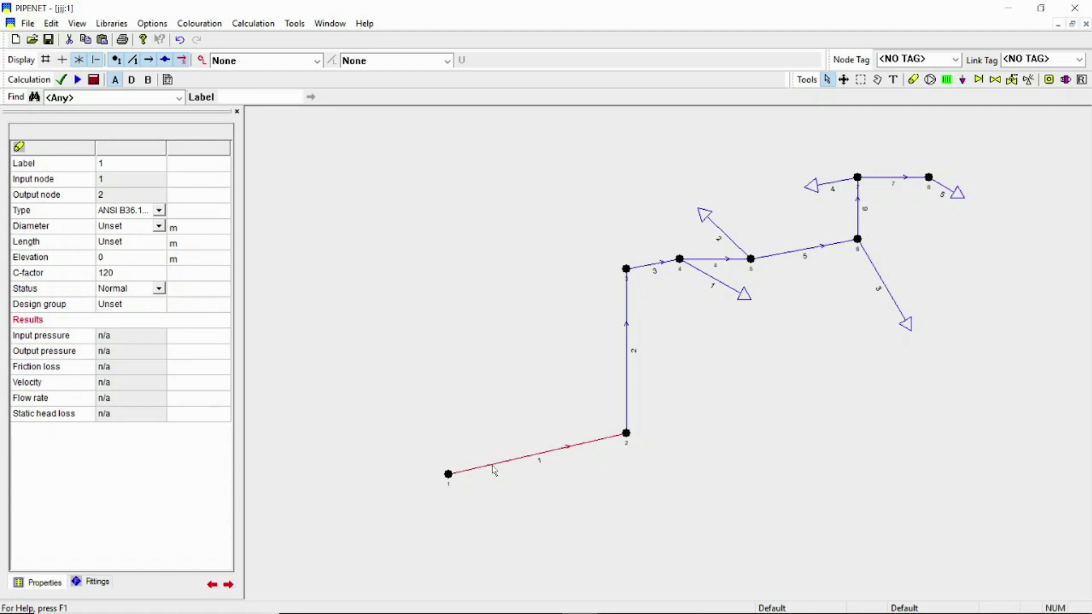
- Change the user-defined pipe diameter unit from metres to mm in the Units settings
{"action": "left_click", "coordinate": [159, 227]}
{"action": "left_click", "coordinate": [160, 227]}
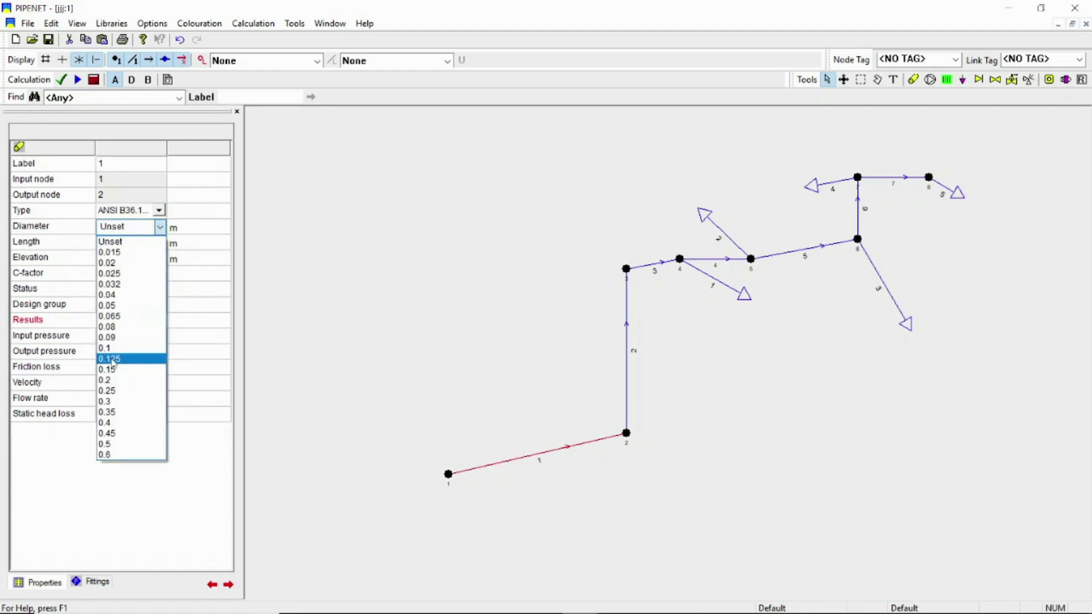
{"action": "left_click", "coordinate": [111, 242]}
{"action": "left_click", "coordinate": [152, 24]}
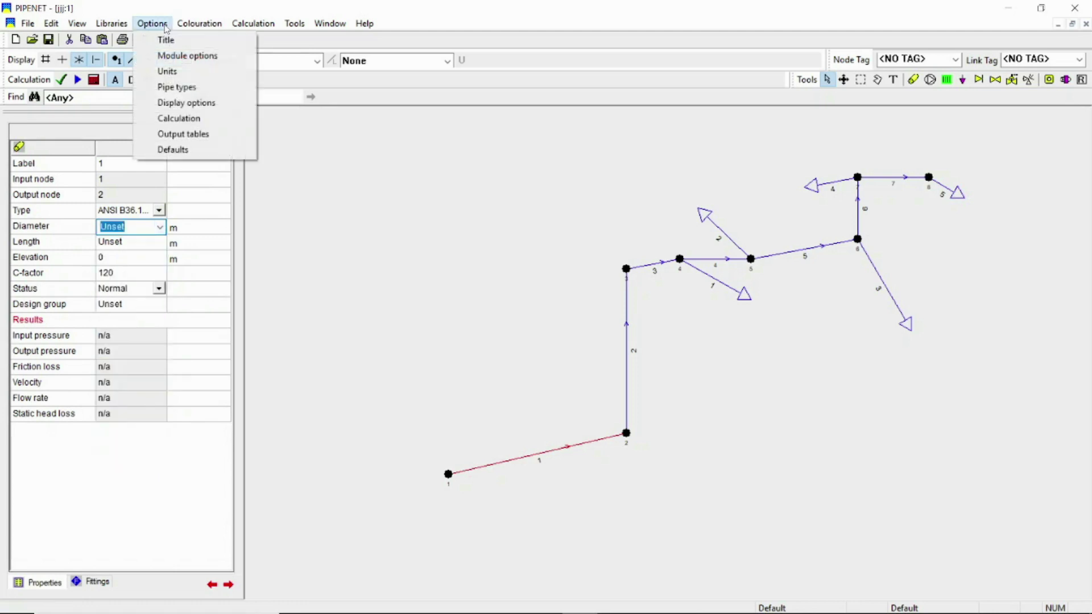
{"action": "mouse_move", "coordinate": [199, 24]}
{"action": "mouse_move", "coordinate": [152, 23]}
{"action": "left_click", "coordinate": [165, 71]}
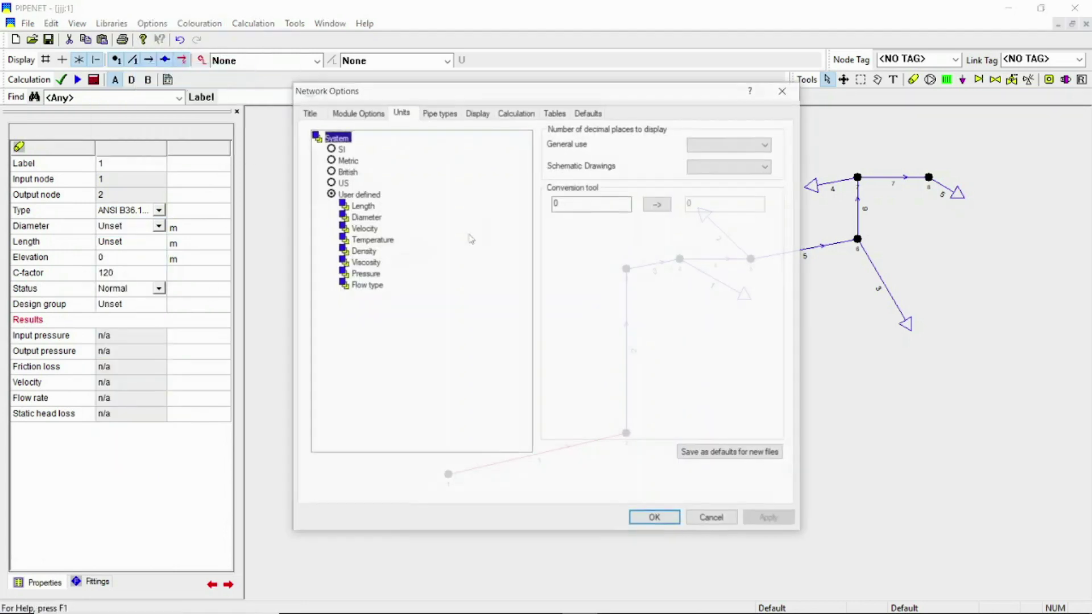
{"action": "double_click", "coordinate": [362, 219]}
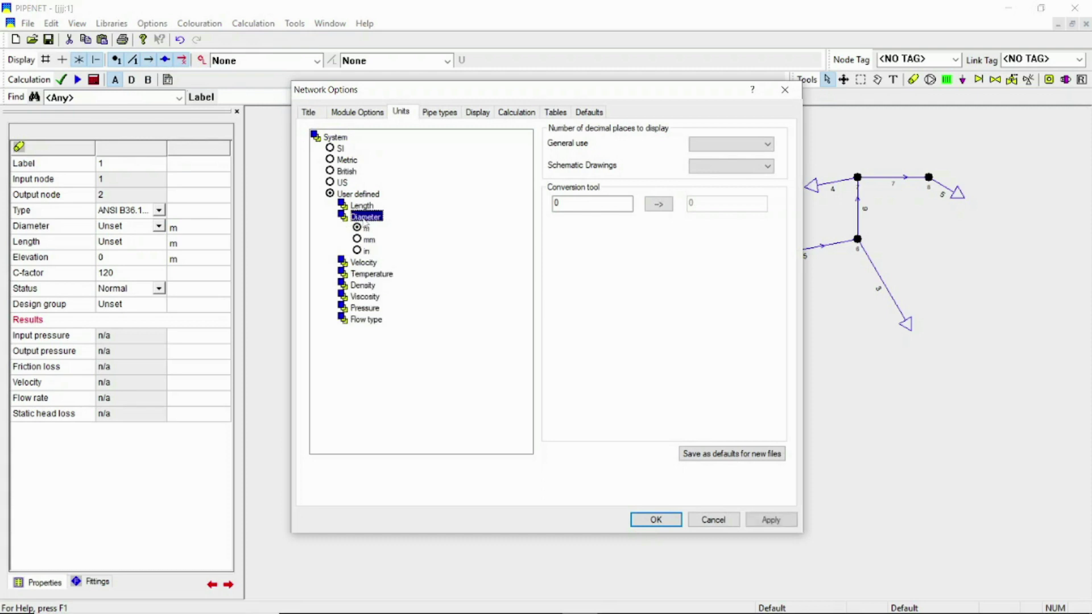
{"action": "left_click", "coordinate": [370, 238]}
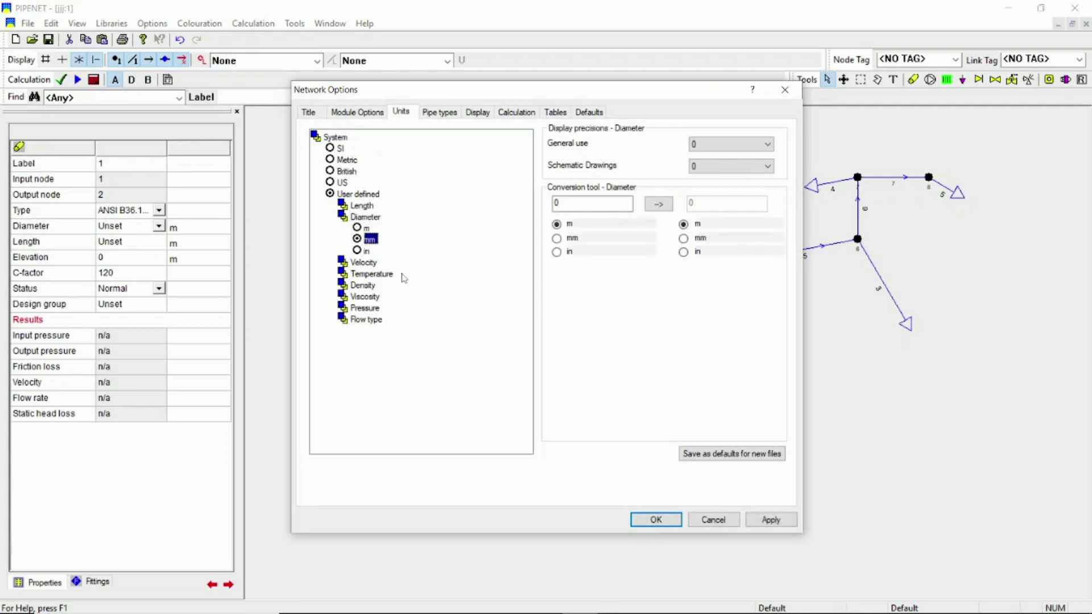
{"action": "double_click", "coordinate": [361, 206]}
{"action": "left_click", "coordinate": [793, 524]}
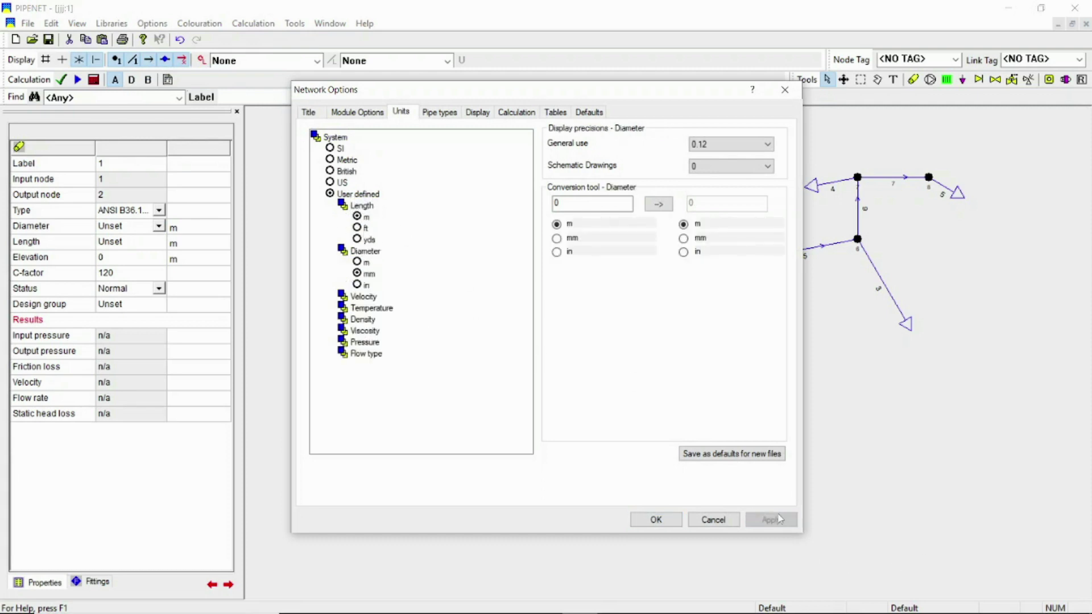
{"action": "left_click", "coordinate": [656, 519]}
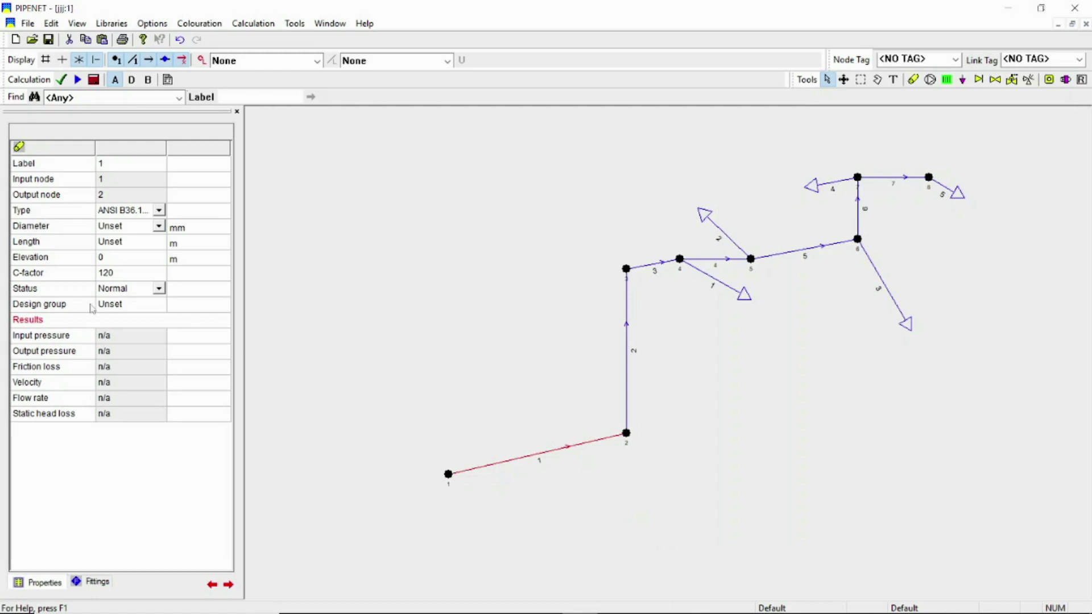
{"action": "left_click", "coordinate": [159, 233]}
- Set pipe 1 to a 100 mm diameter and 10 m length
{"action": "left_click", "coordinate": [162, 229]}
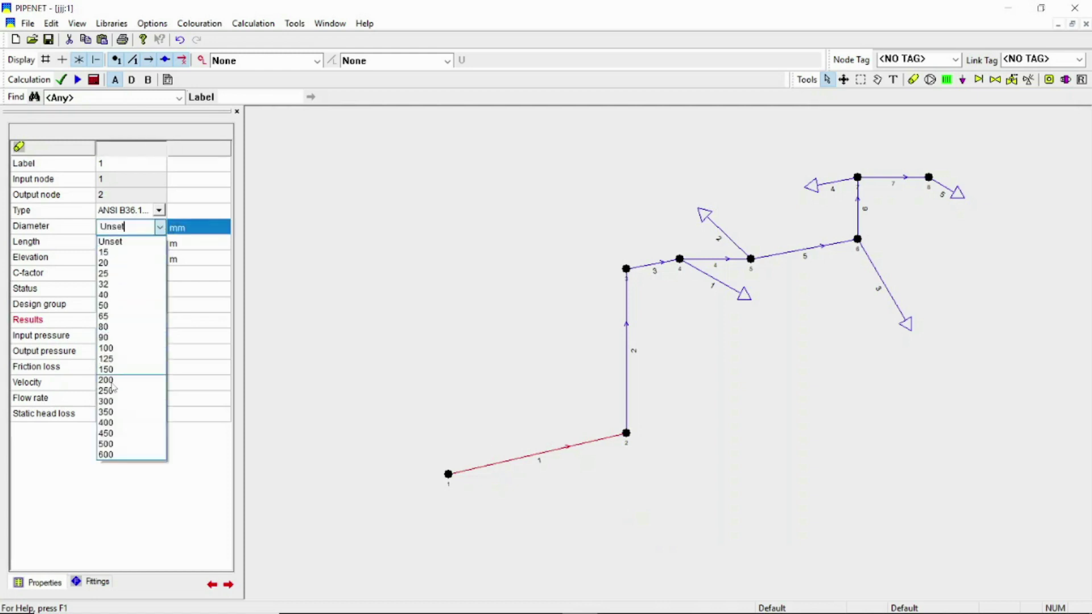
{"action": "left_click", "coordinate": [117, 349]}
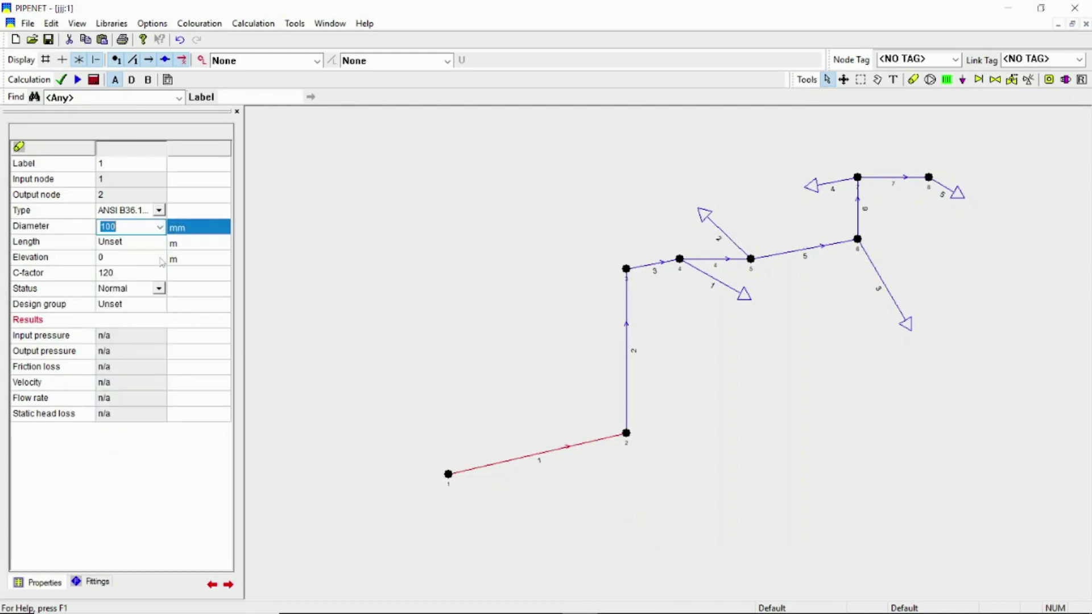
{"action": "left_click", "coordinate": [126, 244]}
{"action": "type", "text": "10"}
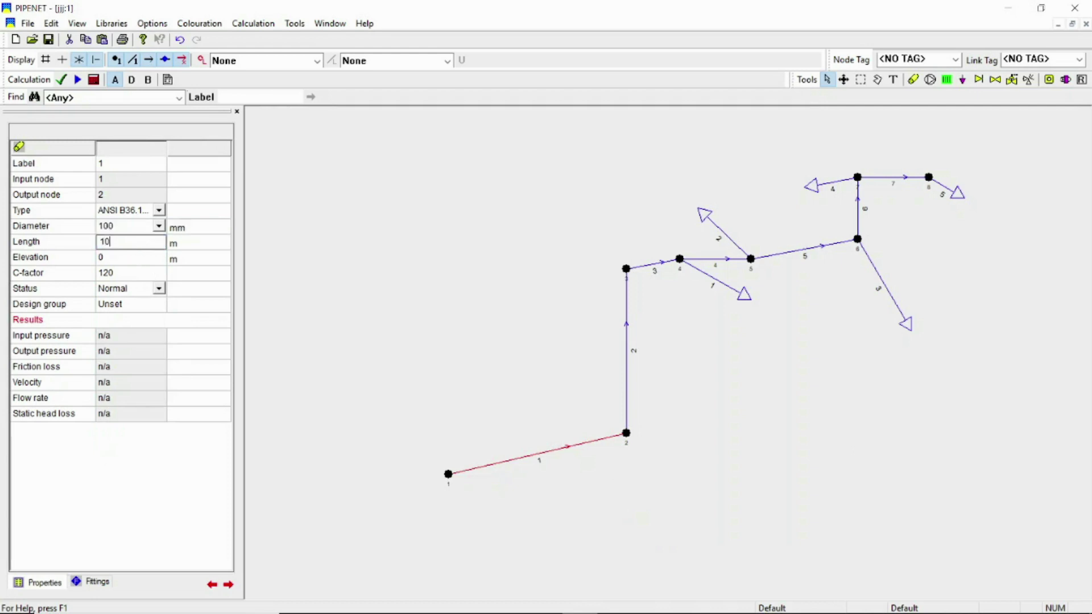
- Set pipe 2 to 100 mm diameter, 5 m length and 5 m elevation
{"action": "left_click", "coordinate": [626, 334]}
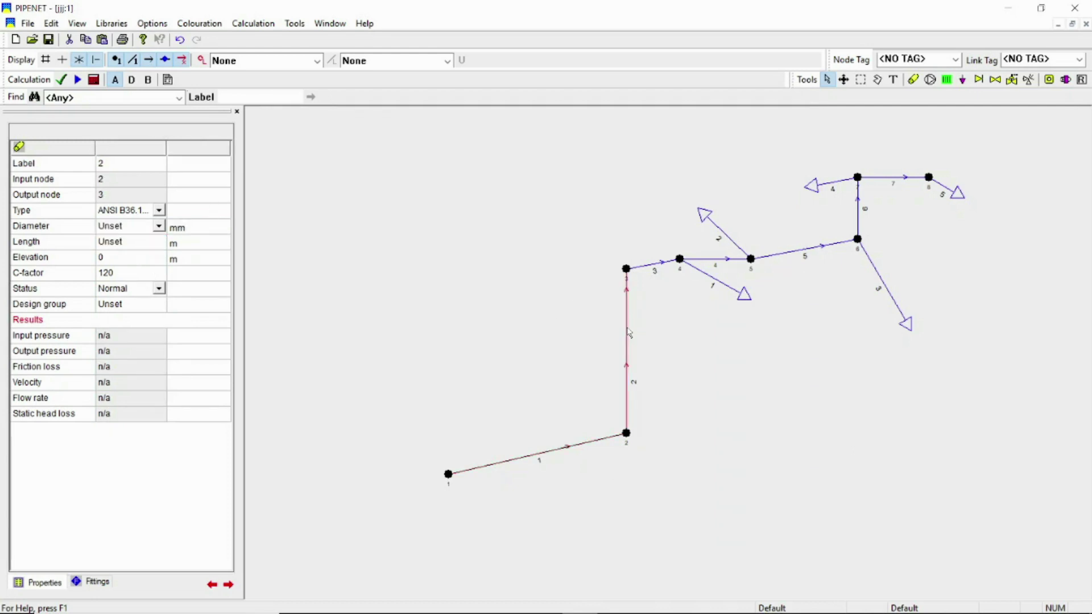
{"action": "left_click", "coordinate": [142, 227]}
{"action": "left_click", "coordinate": [160, 227]}
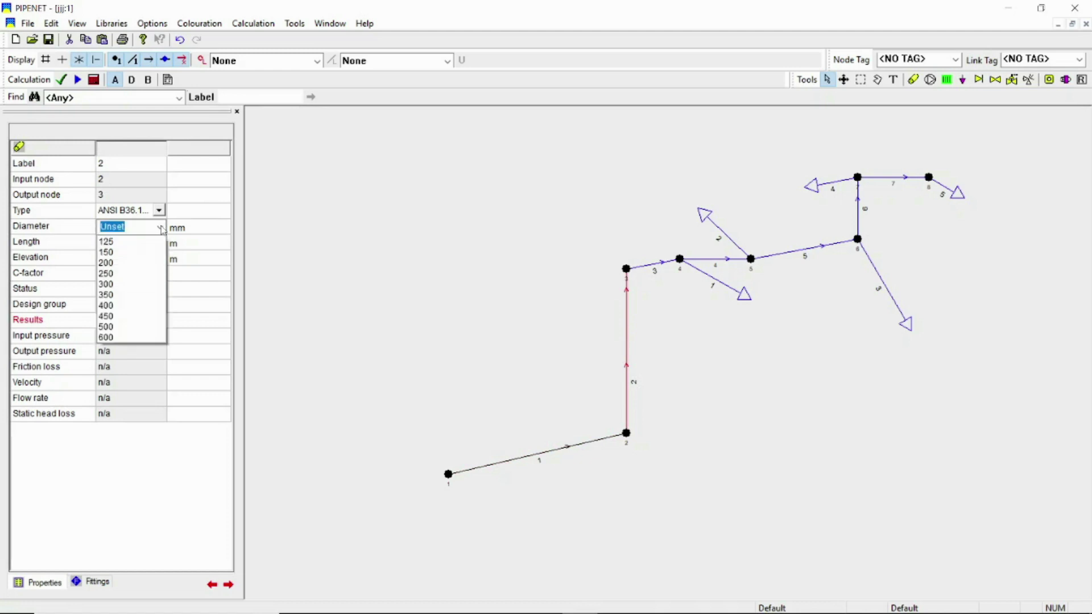
{"action": "left_click", "coordinate": [129, 349]}
{"action": "left_click", "coordinate": [140, 241]}
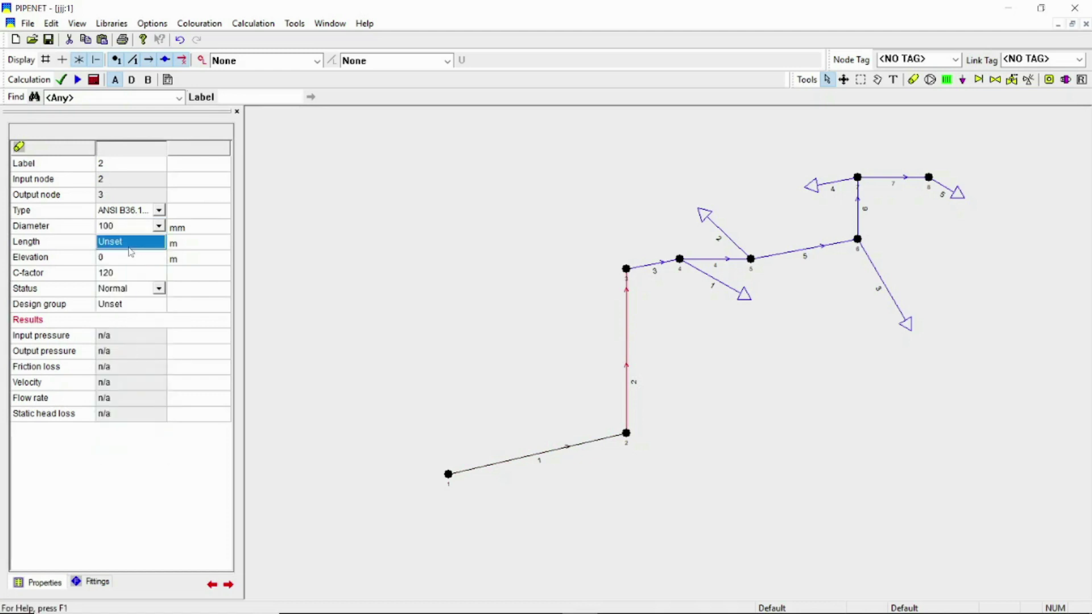
{"action": "type", "text": "5"}
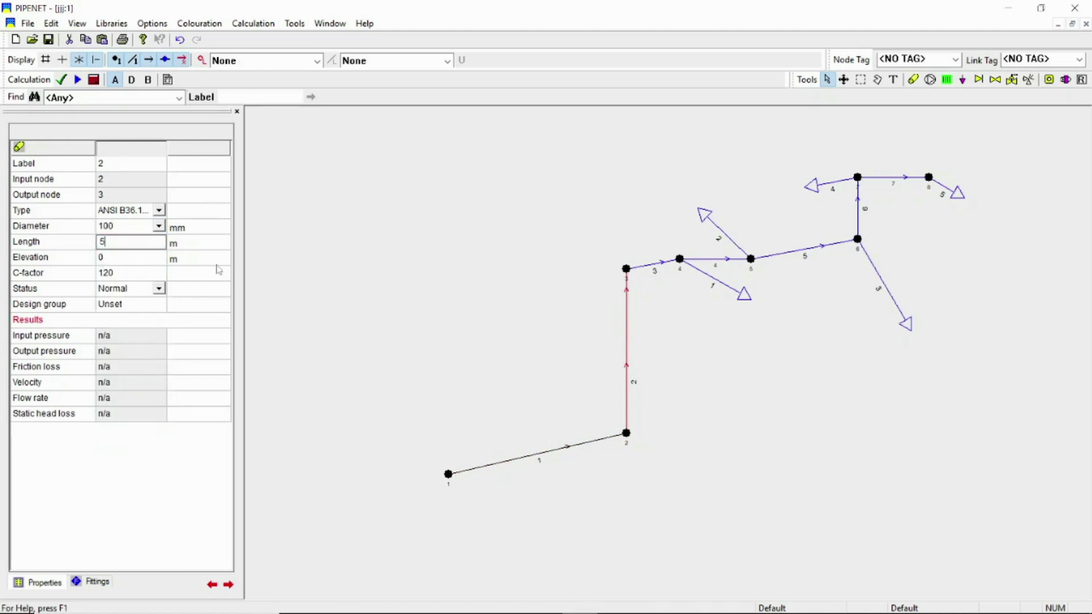
{"action": "left_click", "coordinate": [131, 260]}
{"action": "type", "text": "5"}
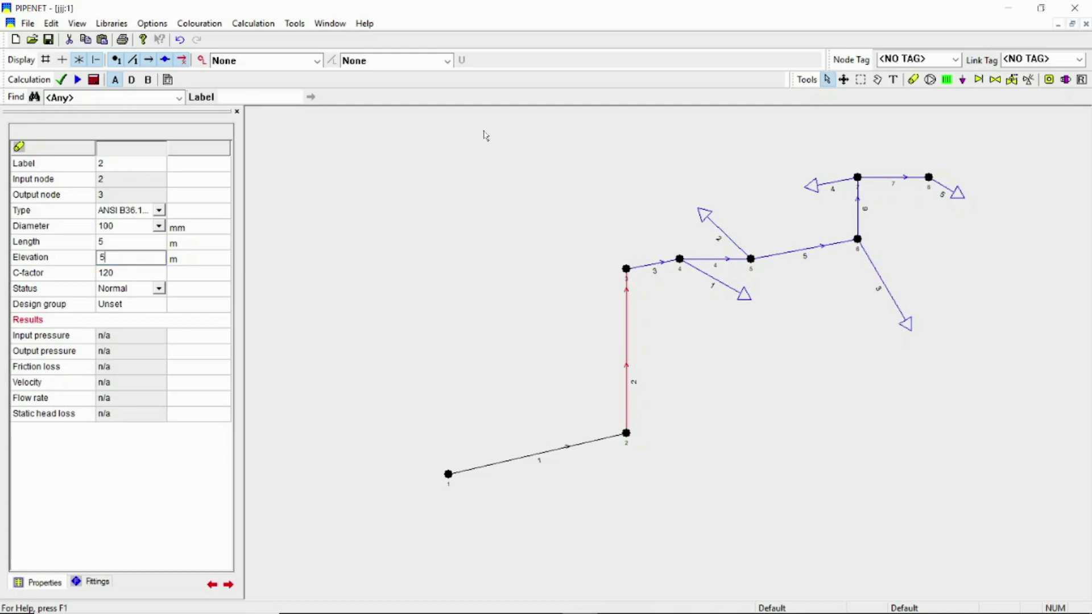
- Give pipes 3 and 4 100 mm diameters and 5 m lengths
{"action": "left_click", "coordinate": [661, 263]}
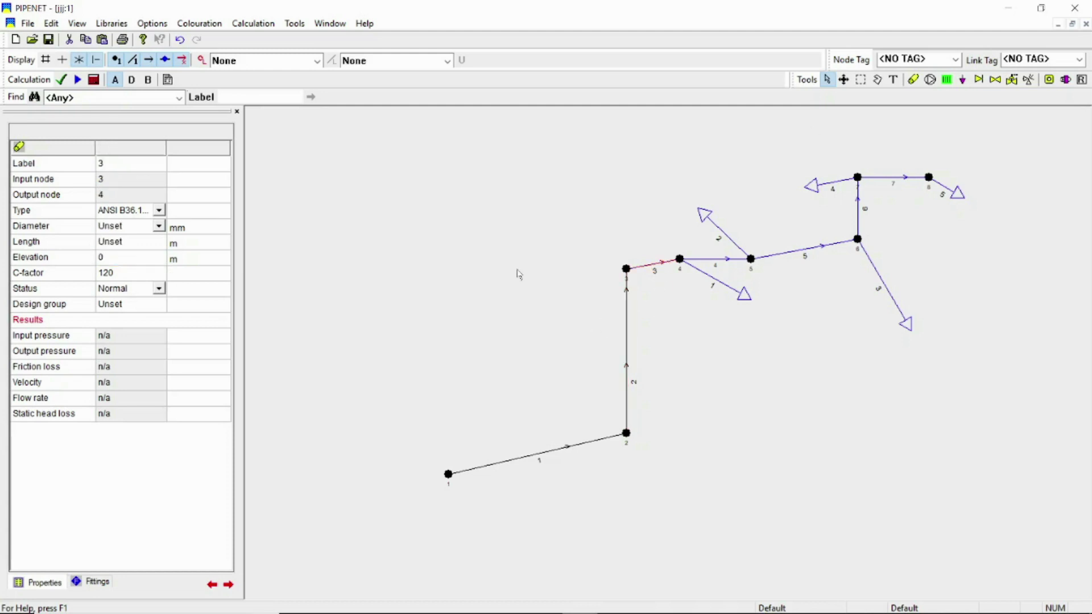
{"action": "left_click", "coordinate": [159, 227]}
{"action": "left_click", "coordinate": [160, 227]}
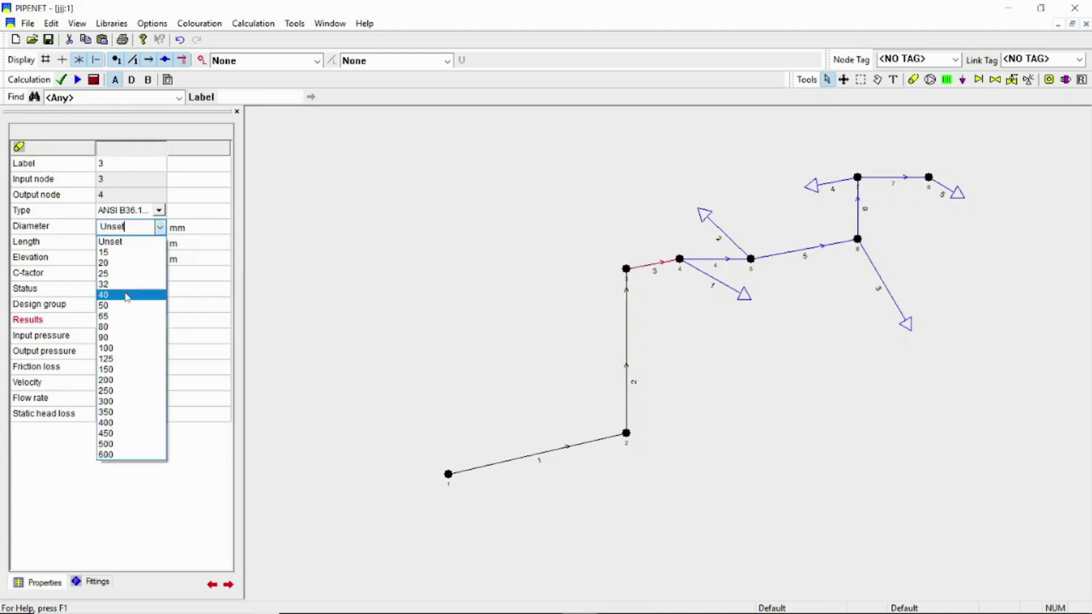
{"action": "left_click", "coordinate": [132, 348]}
{"action": "left_click", "coordinate": [123, 243]}
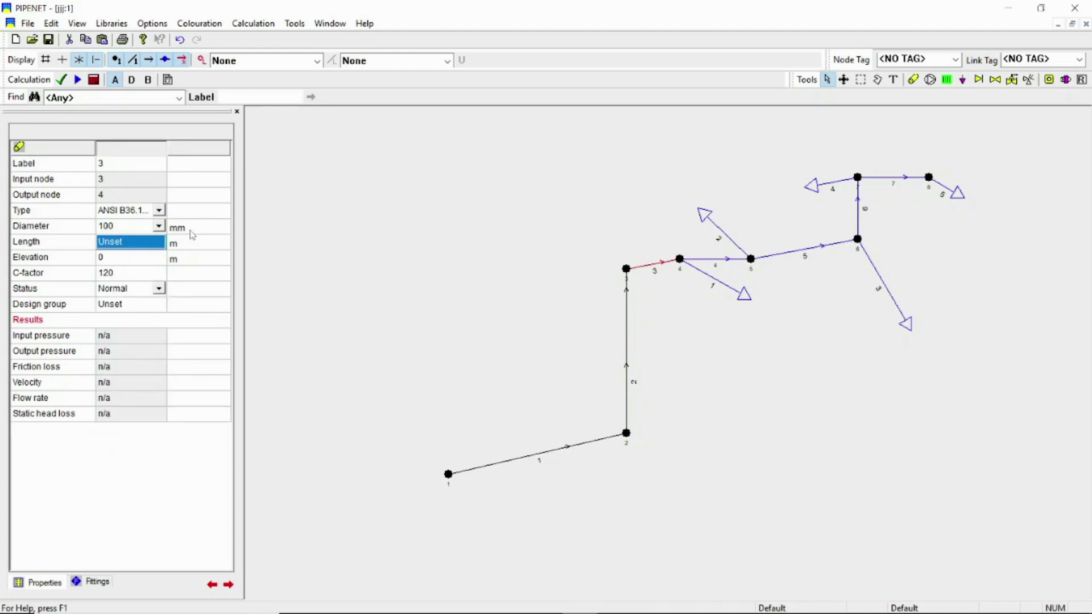
{"action": "type", "text": "5"}
{"action": "left_click", "coordinate": [720, 259]}
{"action": "left_click", "coordinate": [160, 227]}
{"action": "left_click", "coordinate": [159, 227]}
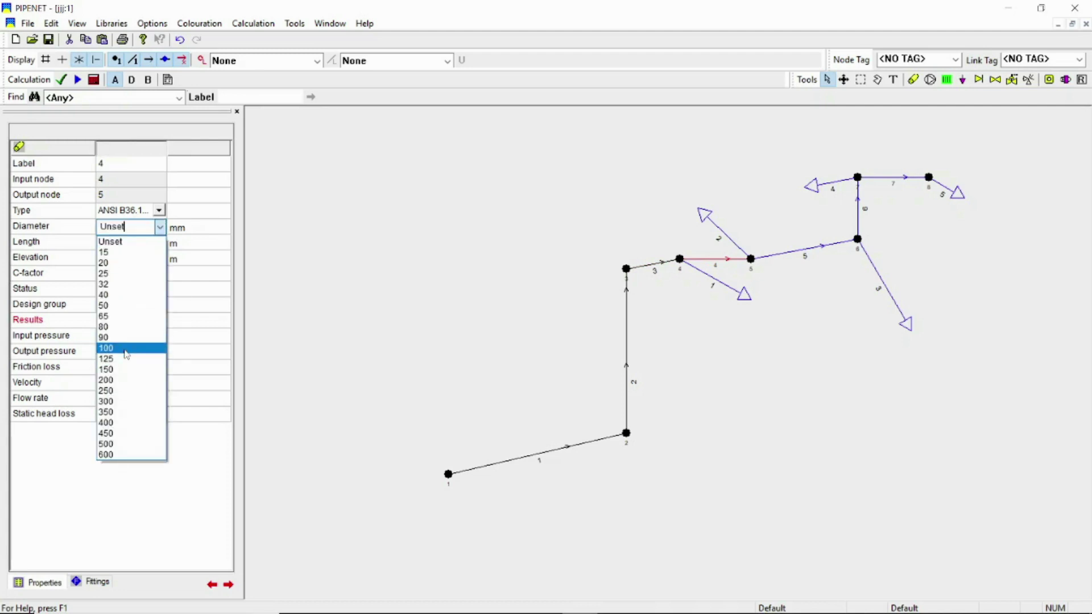
{"action": "left_click", "coordinate": [127, 350]}
{"action": "left_click", "coordinate": [146, 242]}
{"action": "type", "text": "5"}
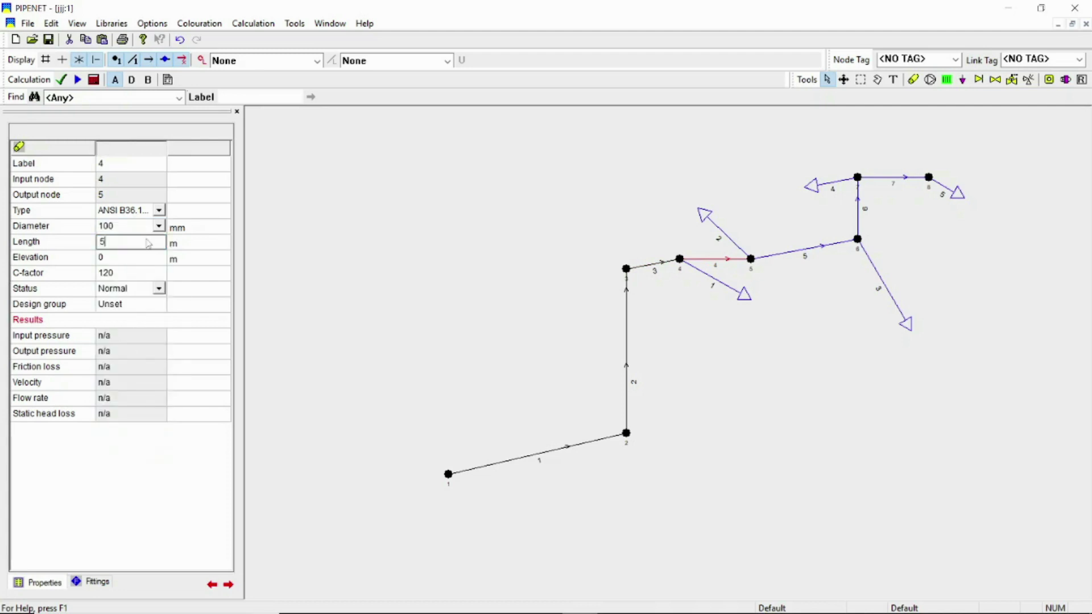
- Set pipe 5 to a 100 mm diameter and 5 m length
{"action": "left_click", "coordinate": [806, 254]}
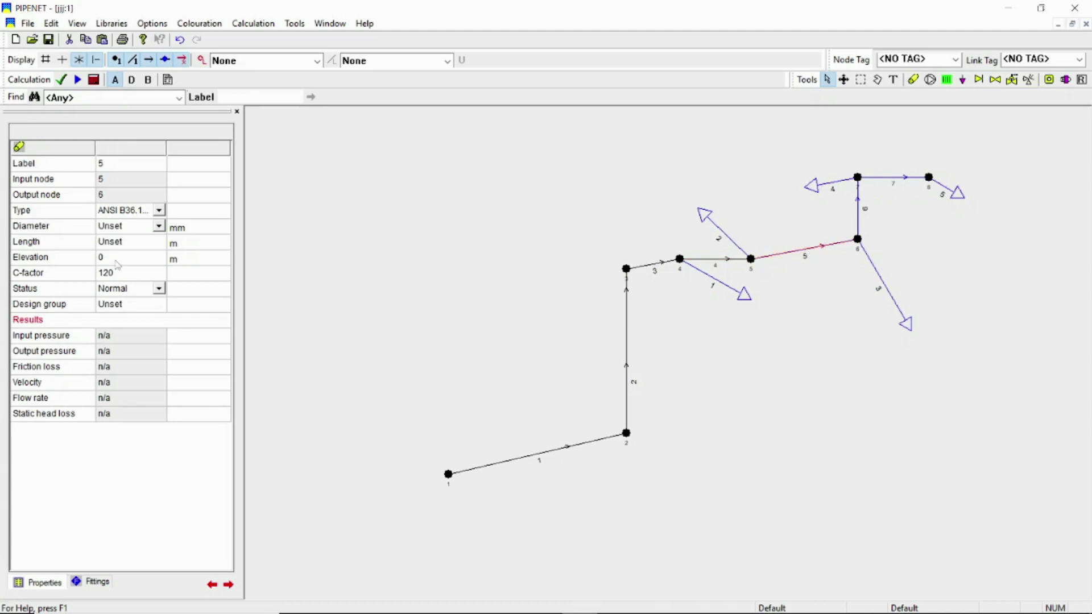
{"action": "left_click", "coordinate": [160, 230]}
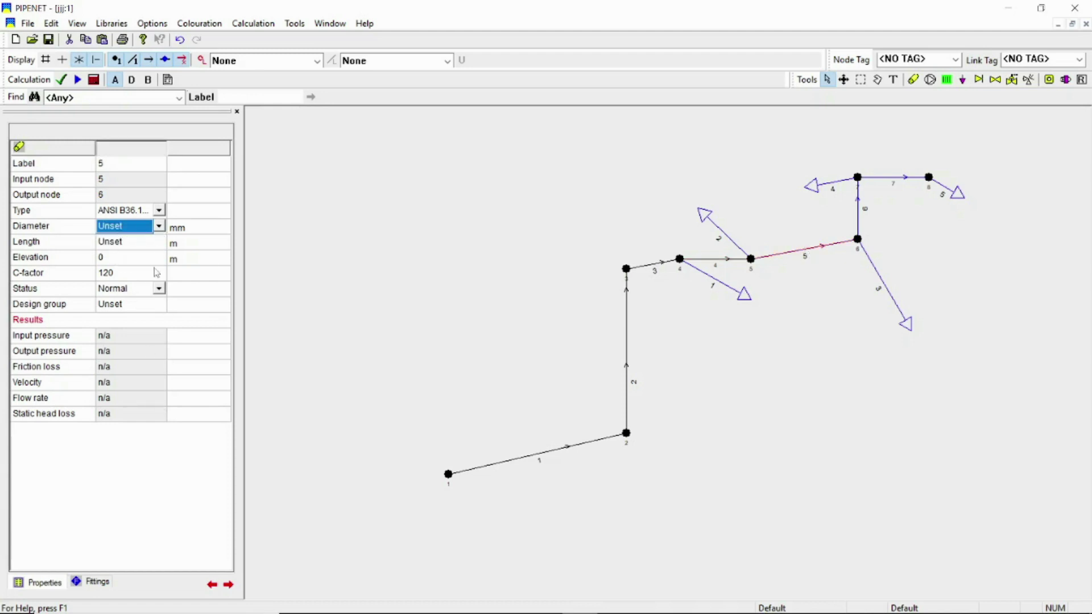
{"action": "left_click", "coordinate": [159, 227]}
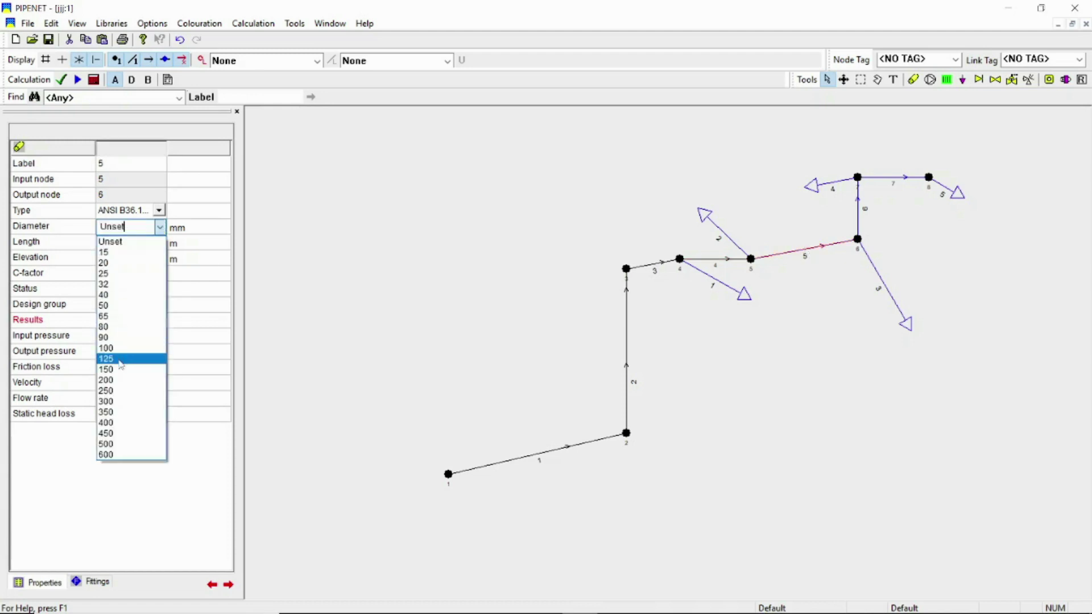
{"action": "left_click", "coordinate": [123, 349]}
{"action": "left_click", "coordinate": [146, 244]}
{"action": "type", "text": "5"}
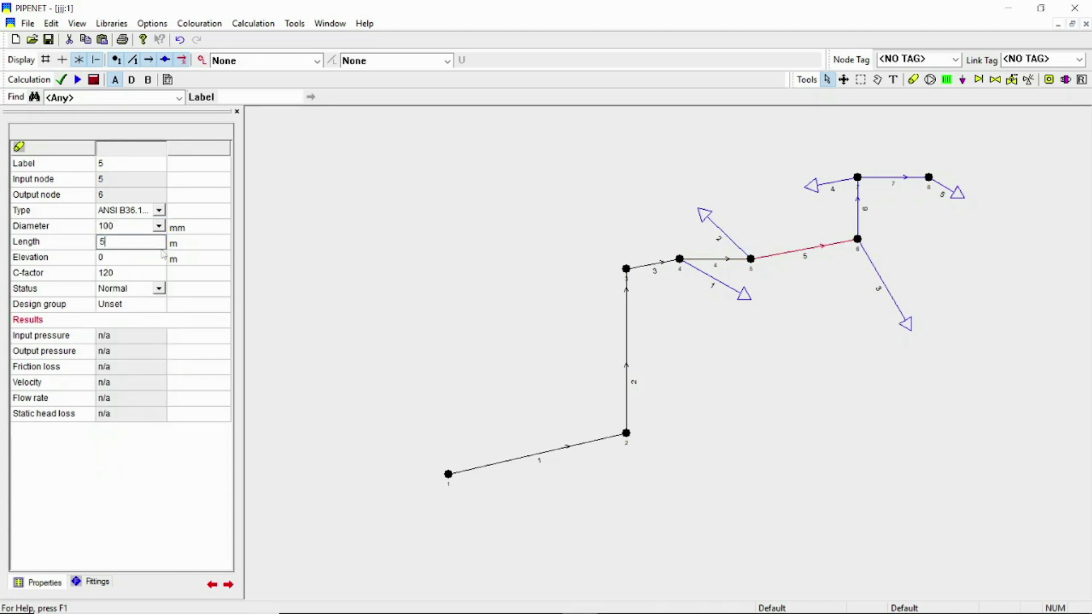
{"action": "key", "text": "Return"}
- Set pipe 6 to 100 mm diameter, 3 m length and 3 m elevation
{"action": "left_click", "coordinate": [859, 213]}
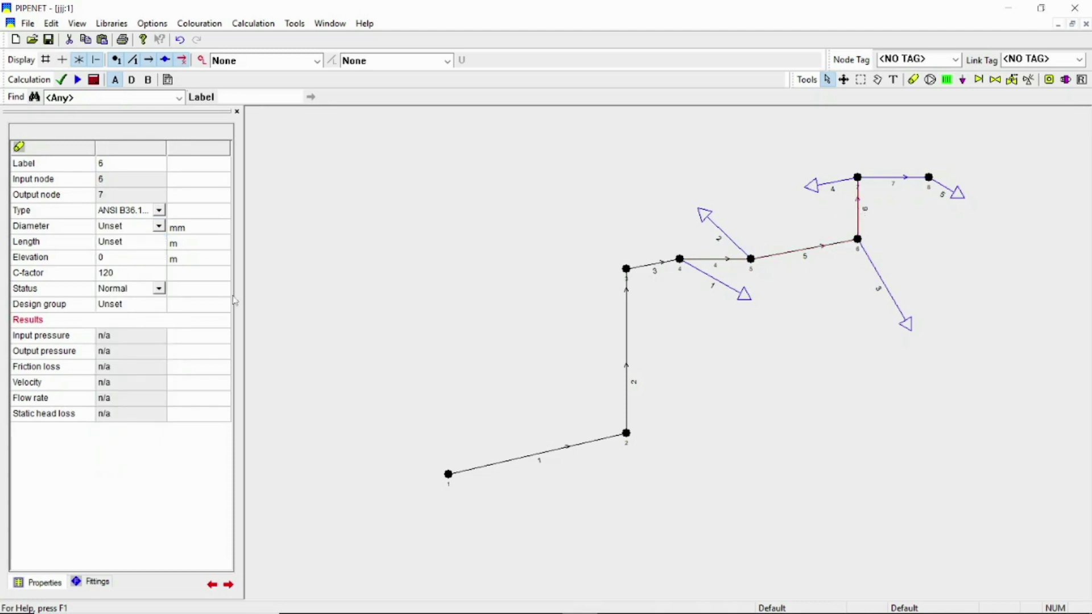
{"action": "left_click", "coordinate": [159, 230]}
{"action": "left_click", "coordinate": [159, 229]}
{"action": "left_click", "coordinate": [123, 343]}
{"action": "left_click", "coordinate": [148, 245]}
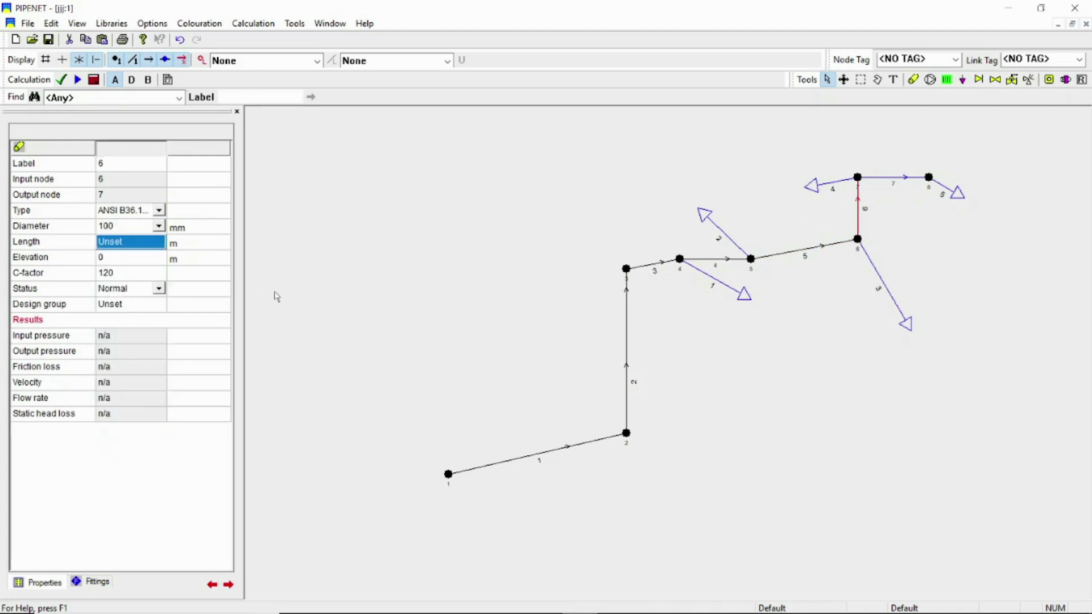
{"action": "type", "text": "5"}
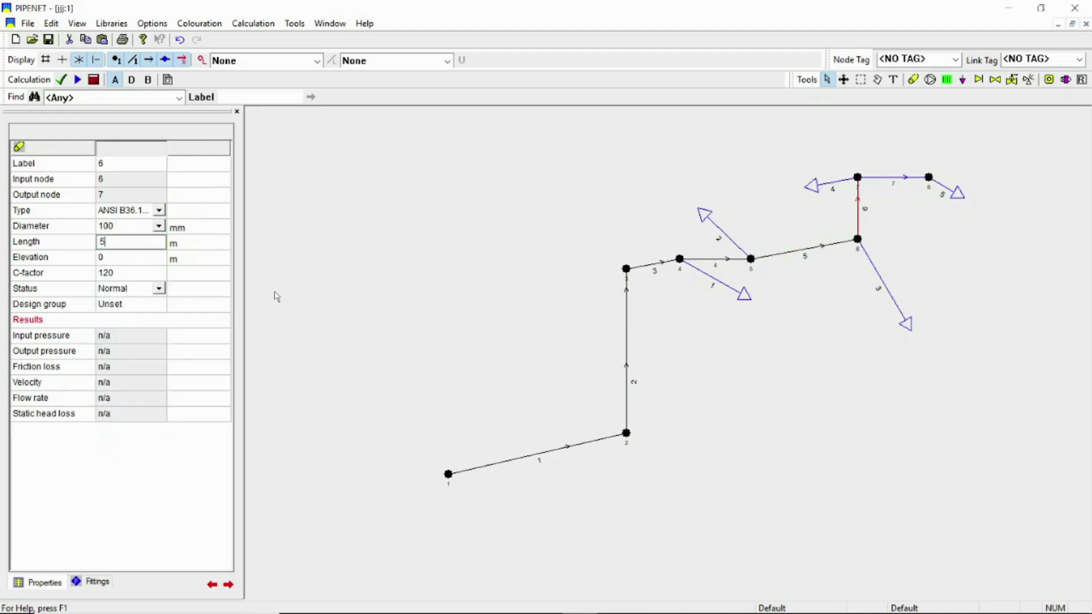
{"action": "left_click", "coordinate": [129, 262]}
{"action": "type", "text": "3"}
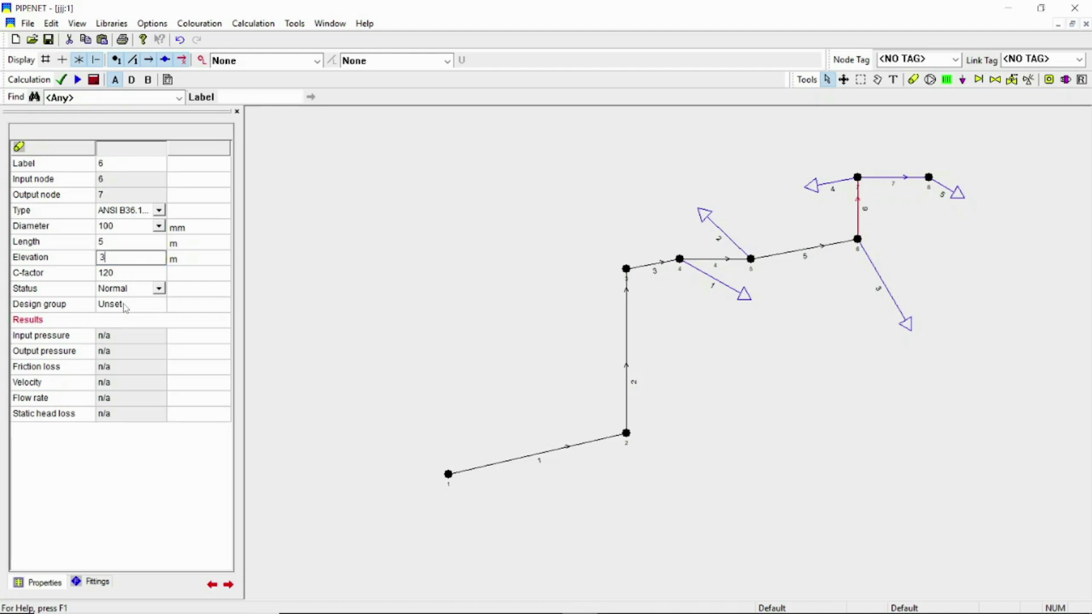
{"action": "left_click", "coordinate": [134, 243]}
{"action": "type", "text": "3"}
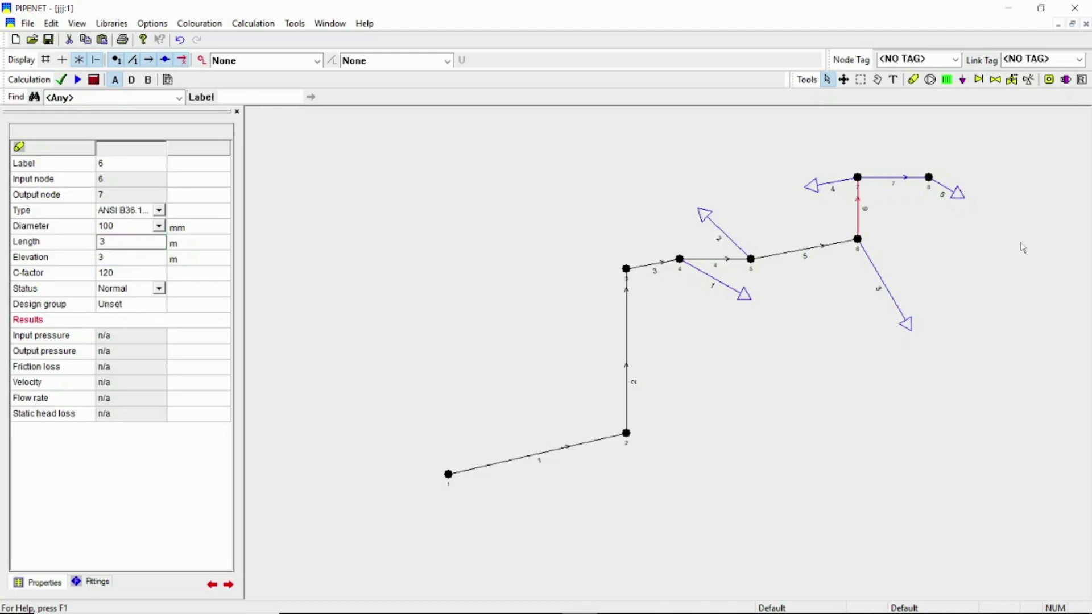
{"action": "key", "text": "Return"}
- Give pipe 7 a 100 mm diameter and 5 m length
{"action": "left_click", "coordinate": [892, 180]}
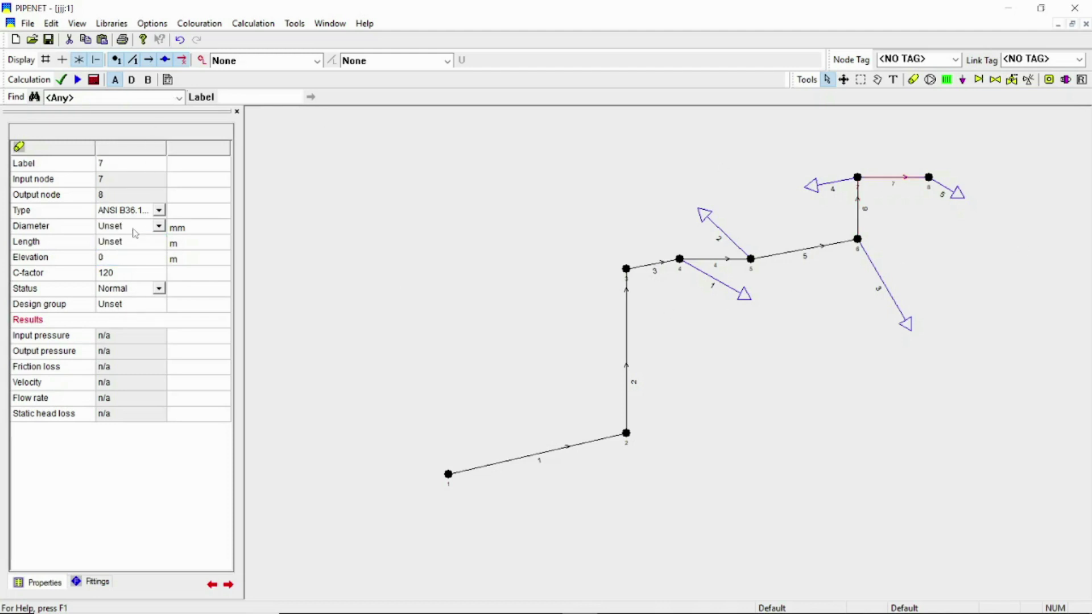
{"action": "left_click", "coordinate": [159, 225]}
{"action": "left_click", "coordinate": [161, 226]}
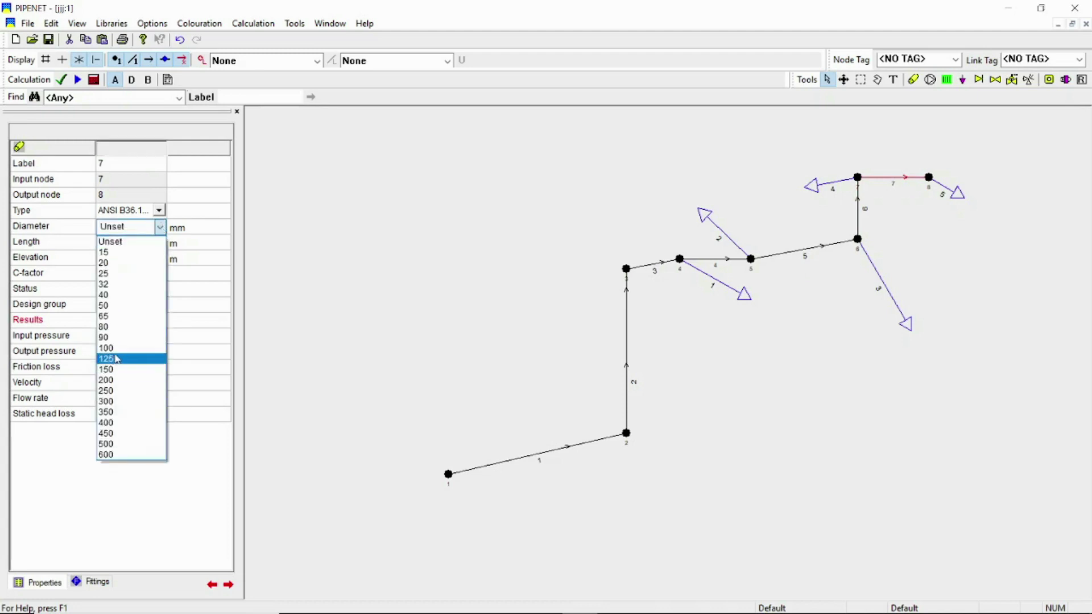
{"action": "left_click", "coordinate": [131, 355]}
{"action": "left_click", "coordinate": [133, 245]}
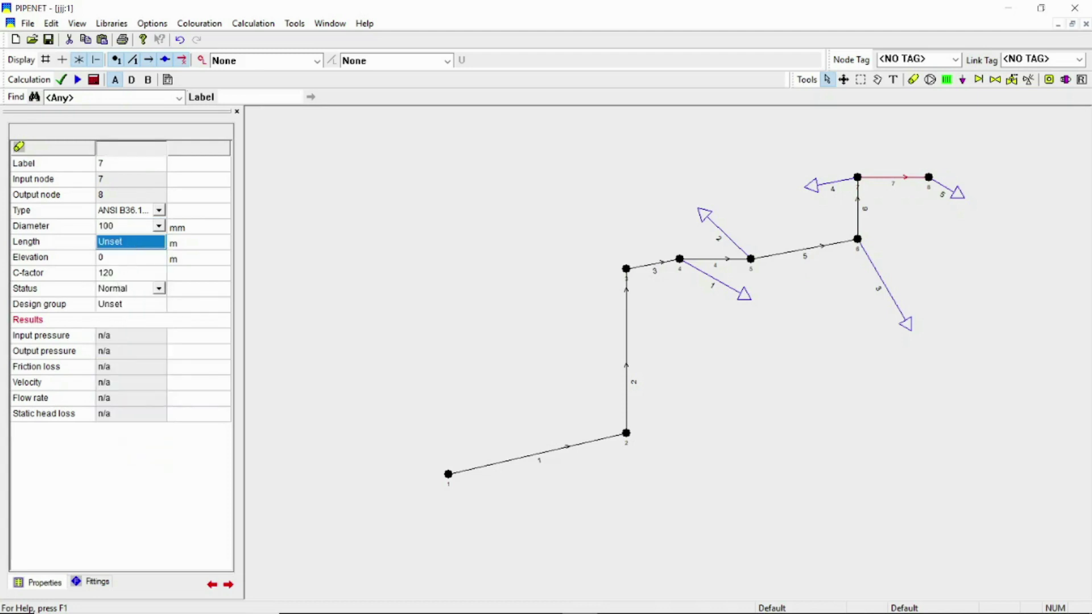
{"action": "type", "text": "5"}
{"action": "left_click", "coordinate": [745, 295]}
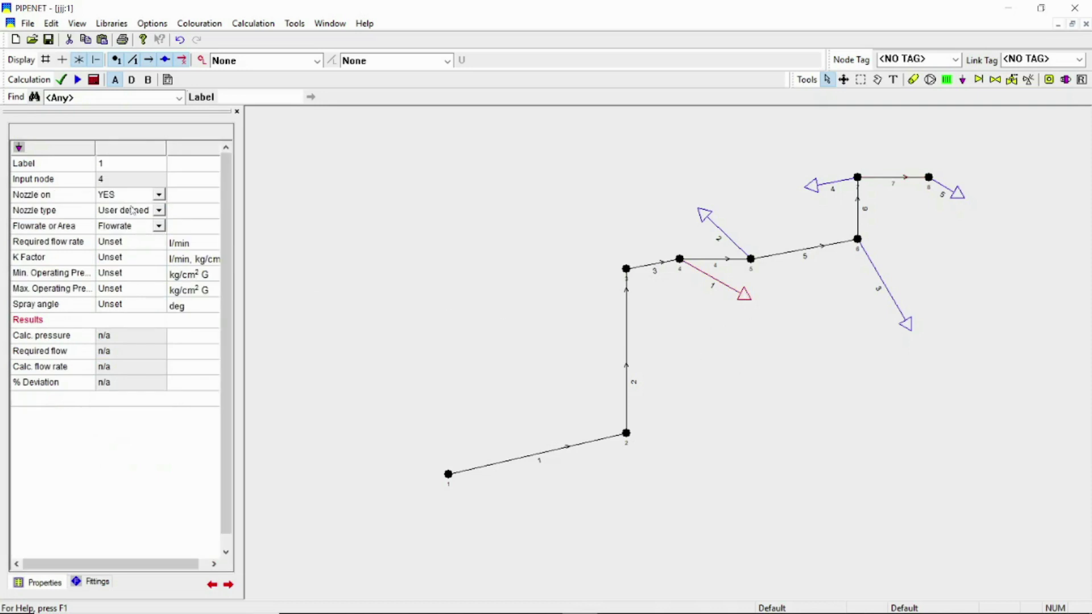
- Set nozzle 1 to type nozzle1, specified by Flowrate, requiring 120 l/min
{"action": "left_click", "coordinate": [162, 211]}
{"action": "left_click", "coordinate": [162, 211]}
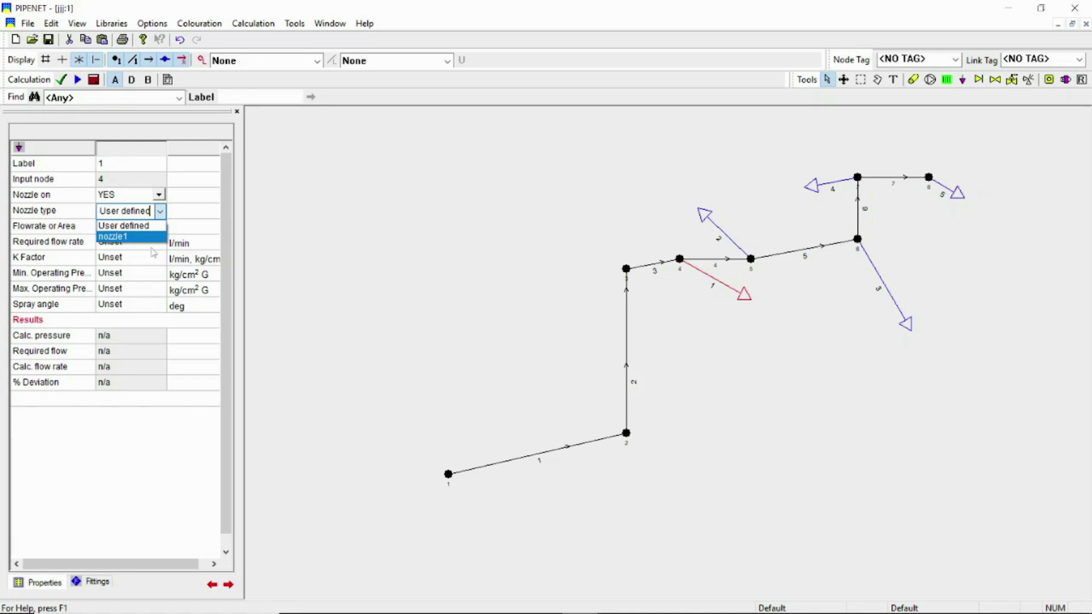
{"action": "left_click", "coordinate": [137, 238]}
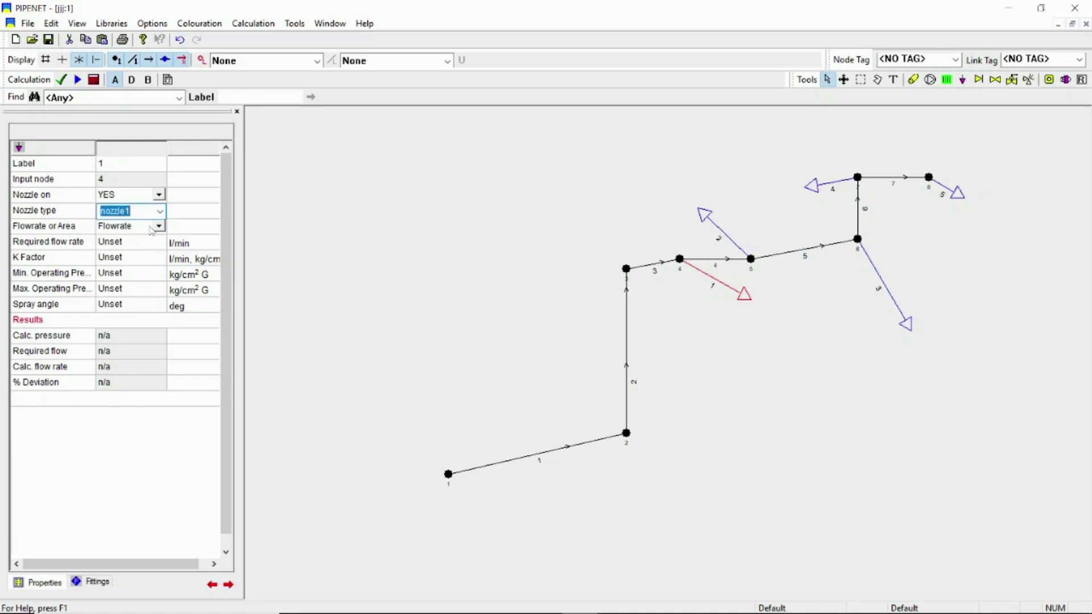
{"action": "left_click", "coordinate": [142, 229]}
{"action": "left_click", "coordinate": [160, 226]}
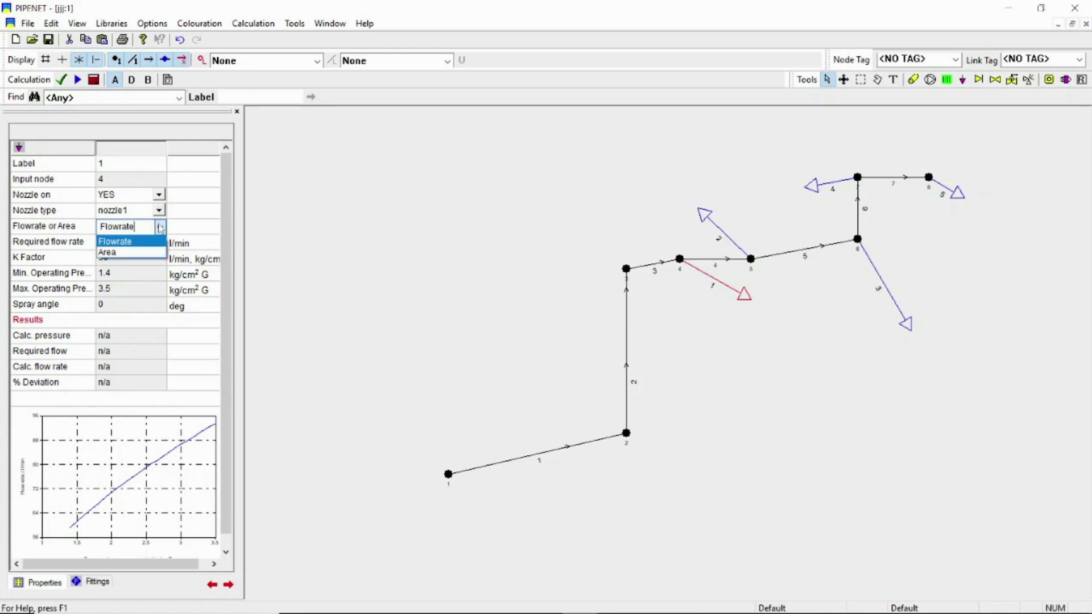
{"action": "left_click", "coordinate": [140, 242]}
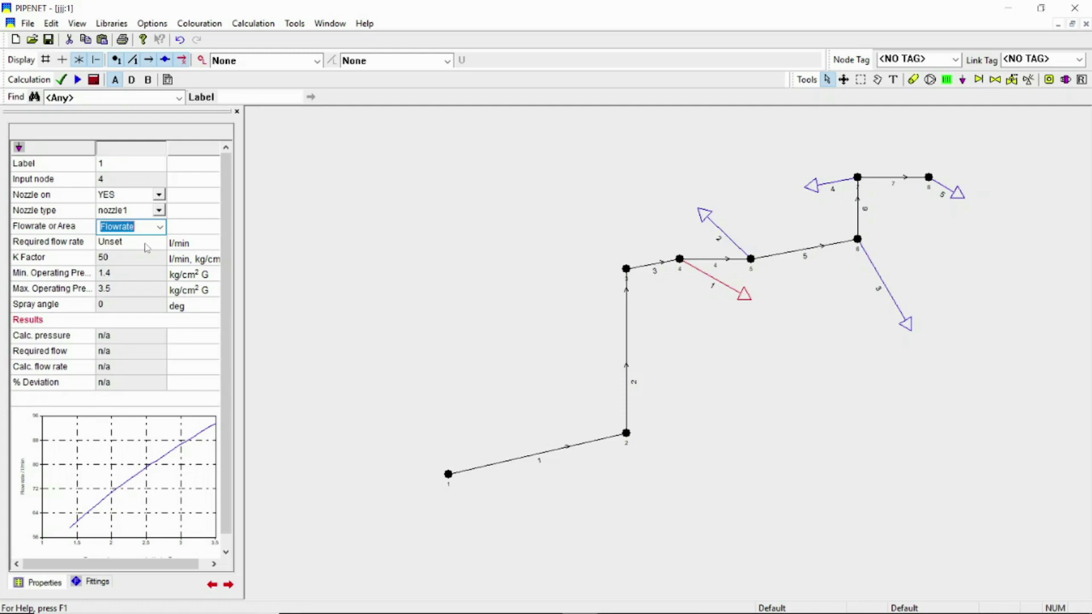
{"action": "left_click", "coordinate": [147, 247]}
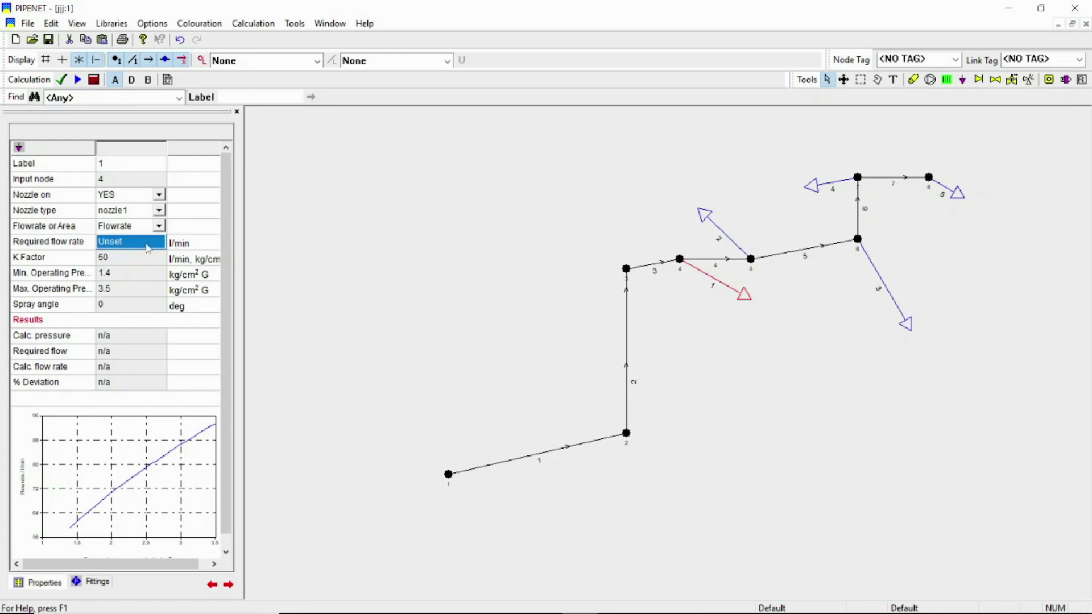
{"action": "type", "text": "120"}
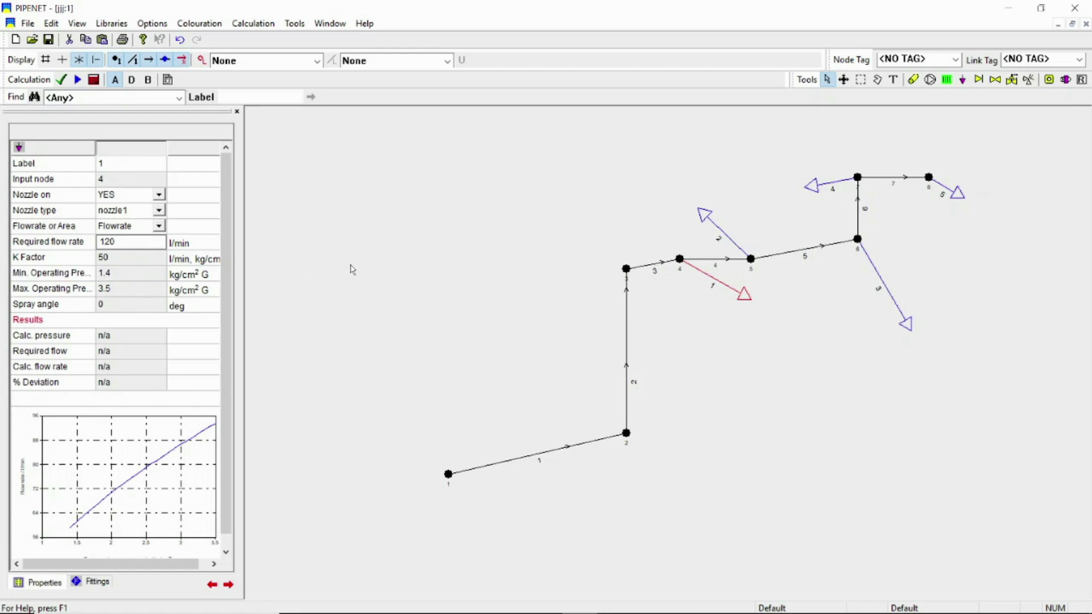
{"action": "left_click", "coordinate": [379, 299]}
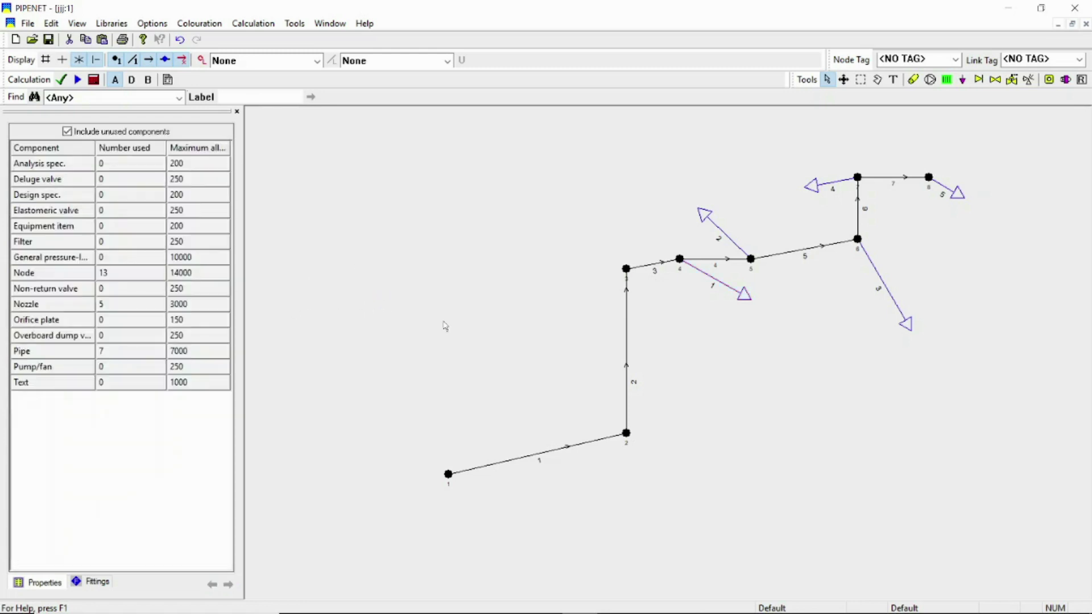
- Reselect nozzle 1 and check that it is switched on
{"action": "left_click", "coordinate": [738, 294]}
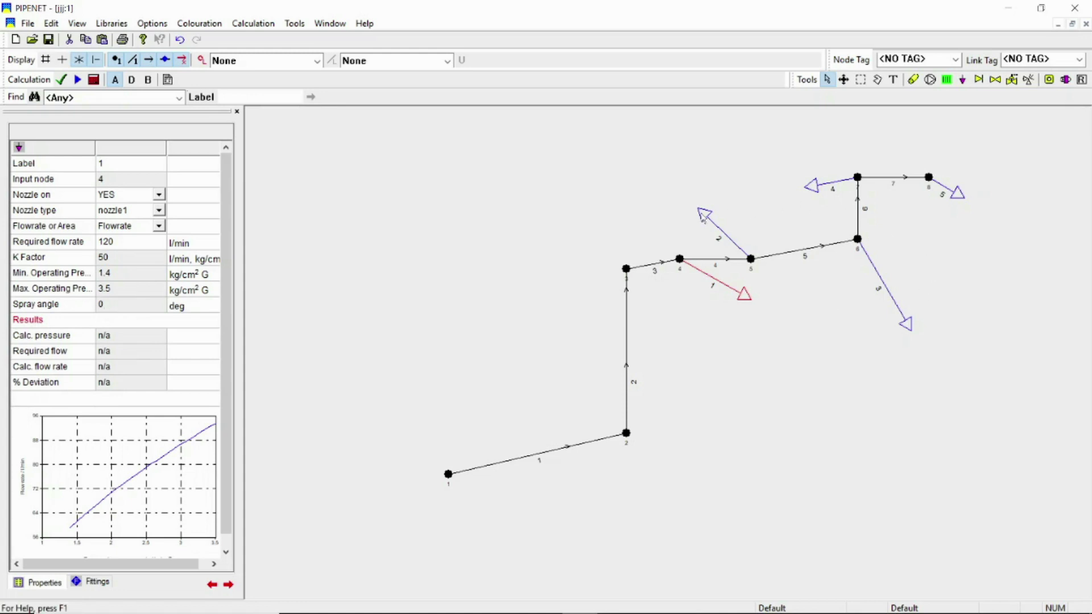
{"action": "left_click", "coordinate": [139, 196]}
{"action": "left_click", "coordinate": [161, 195]}
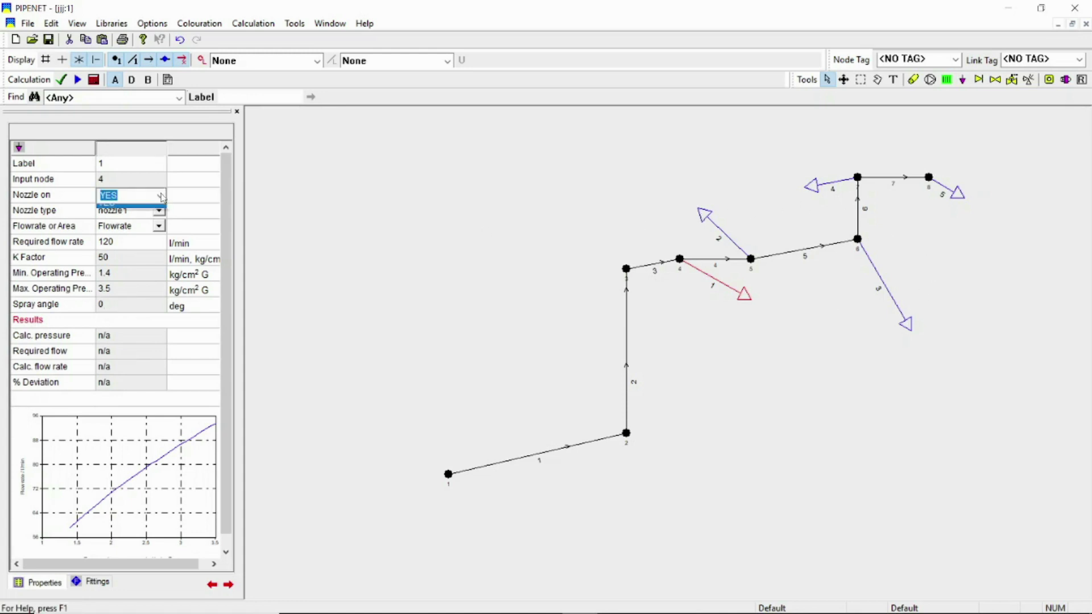
{"action": "left_click", "coordinate": [161, 195]}
{"action": "left_click", "coordinate": [162, 197]}
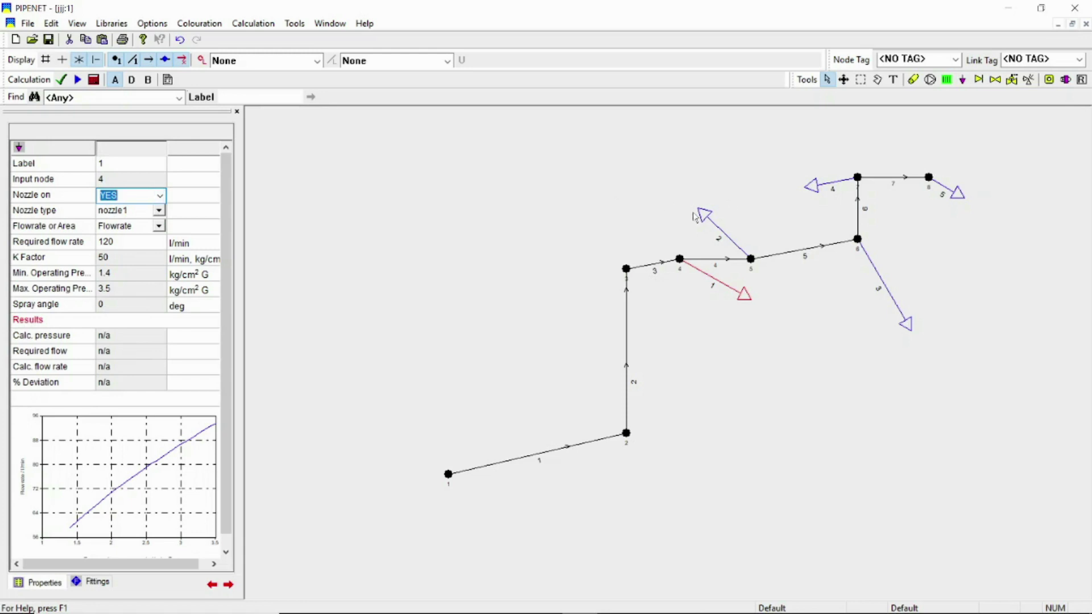
- Give nozzle 2 the nozzle1 type and a 120 l/min required flow rate
{"action": "left_click", "coordinate": [702, 216]}
{"action": "left_click", "coordinate": [157, 211]}
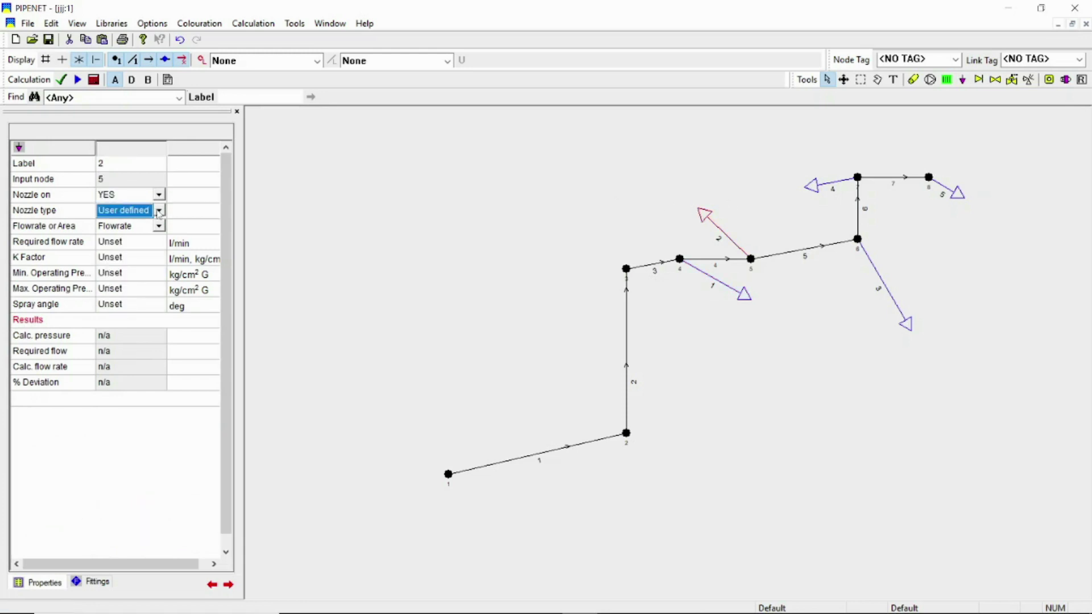
{"action": "left_click", "coordinate": [162, 211]}
{"action": "left_click", "coordinate": [112, 224]}
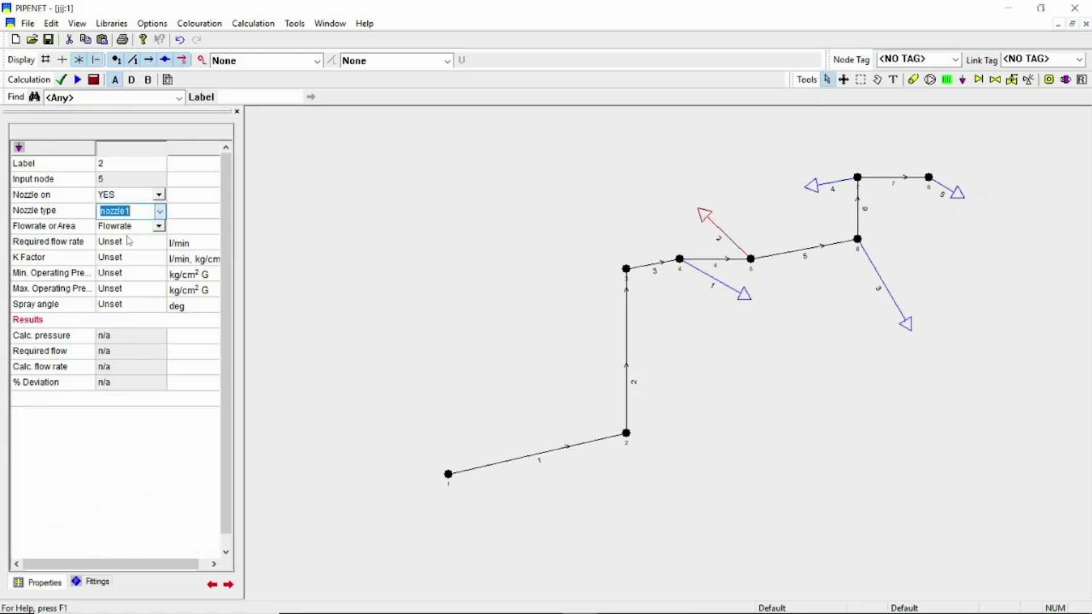
{"action": "left_click", "coordinate": [145, 227]}
{"action": "left_click", "coordinate": [128, 245]}
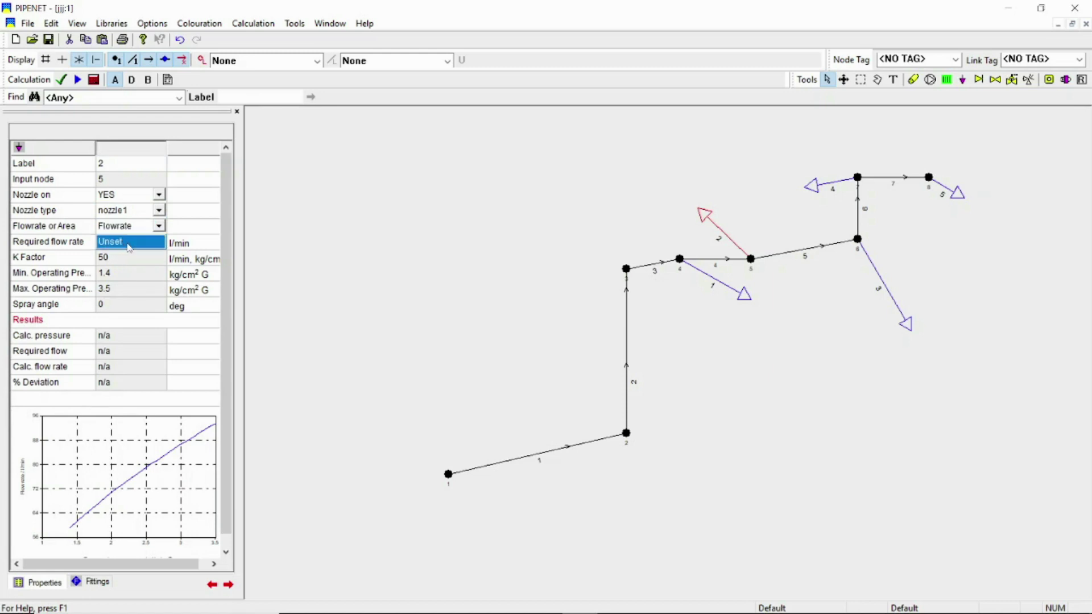
{"action": "type", "text": "120"}
{"action": "left_click", "coordinate": [566, 341]}
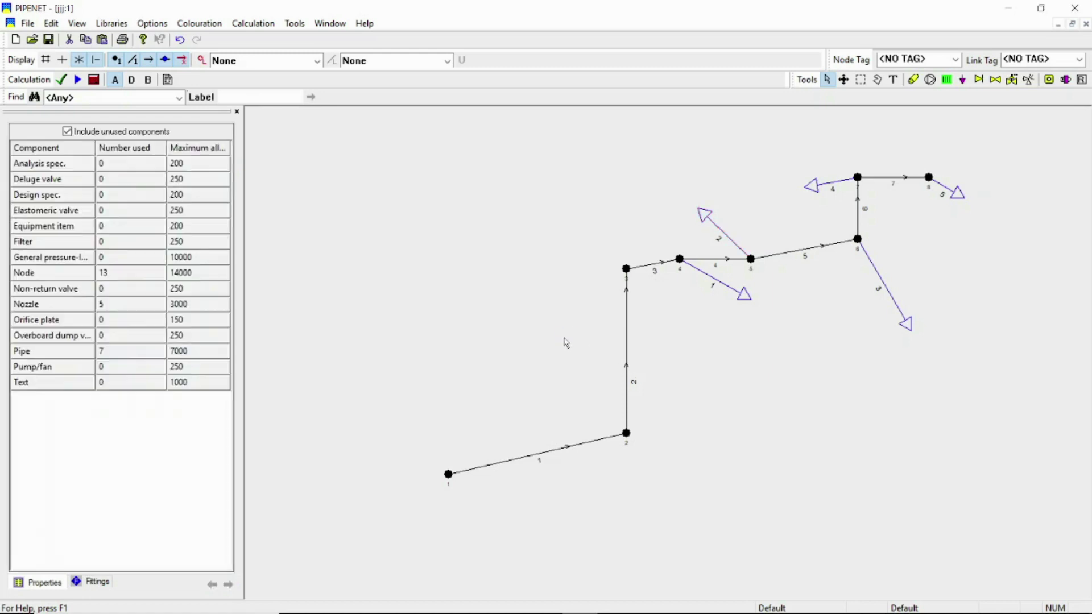
- Give nozzle 3 the nozzle1 type and a 120 l/min required flow rate
{"action": "left_click", "coordinate": [907, 322]}
{"action": "left_click", "coordinate": [161, 210]}
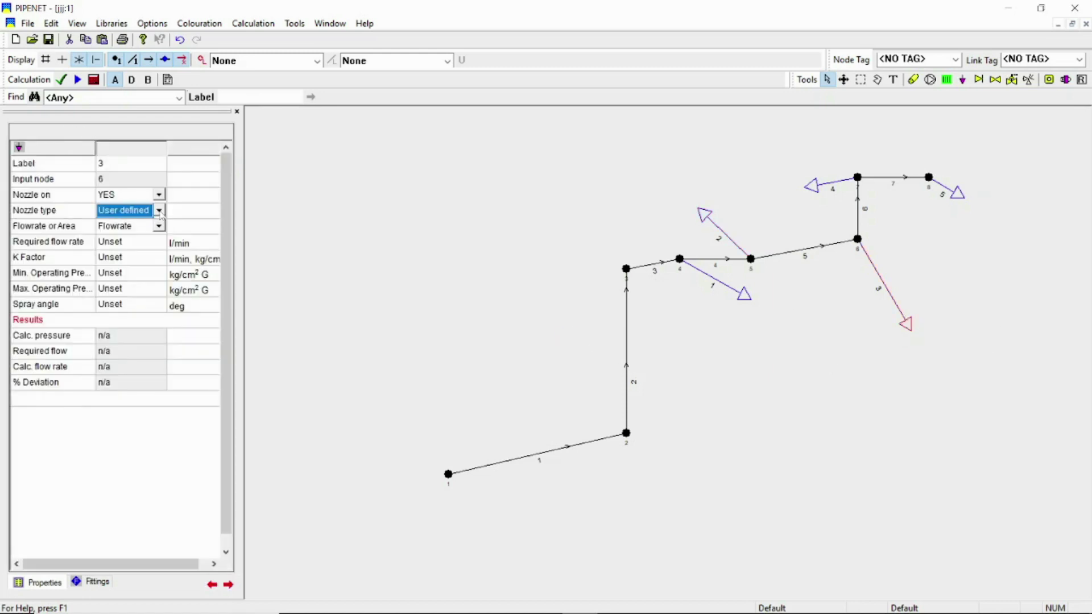
{"action": "left_click", "coordinate": [161, 210]}
{"action": "left_click", "coordinate": [132, 225]}
{"action": "left_click", "coordinate": [132, 228]}
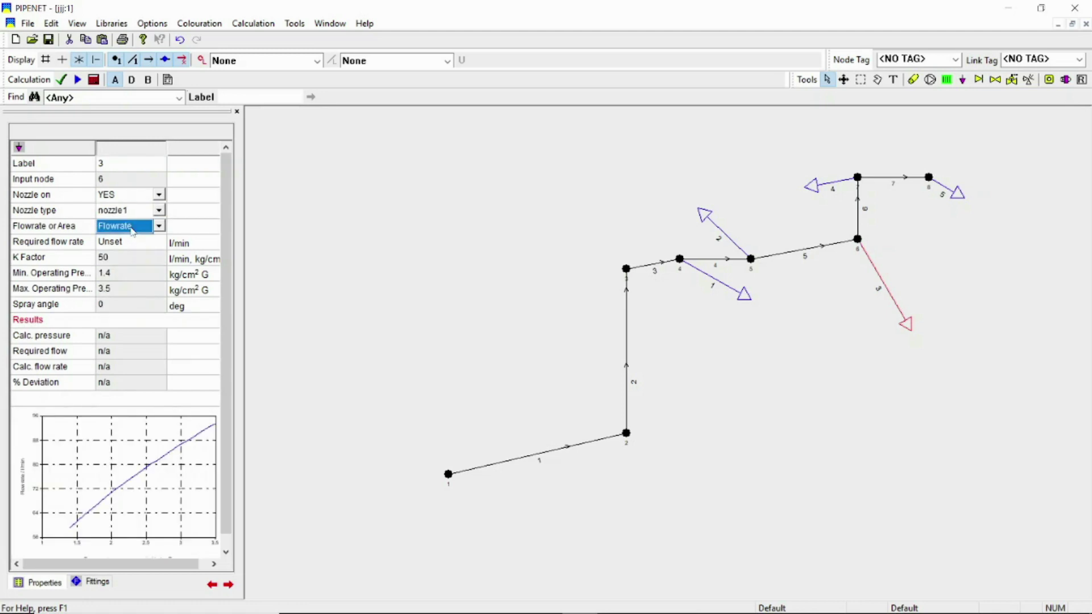
{"action": "left_click", "coordinate": [137, 245]}
{"action": "type", "text": "12"}
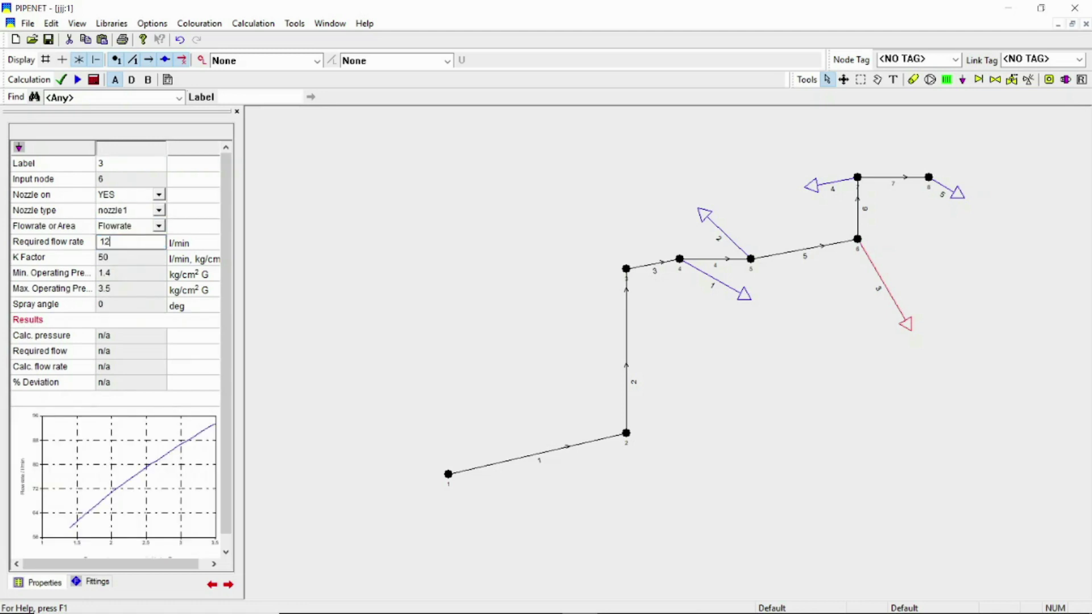
{"action": "left_click", "coordinate": [886, 447]}
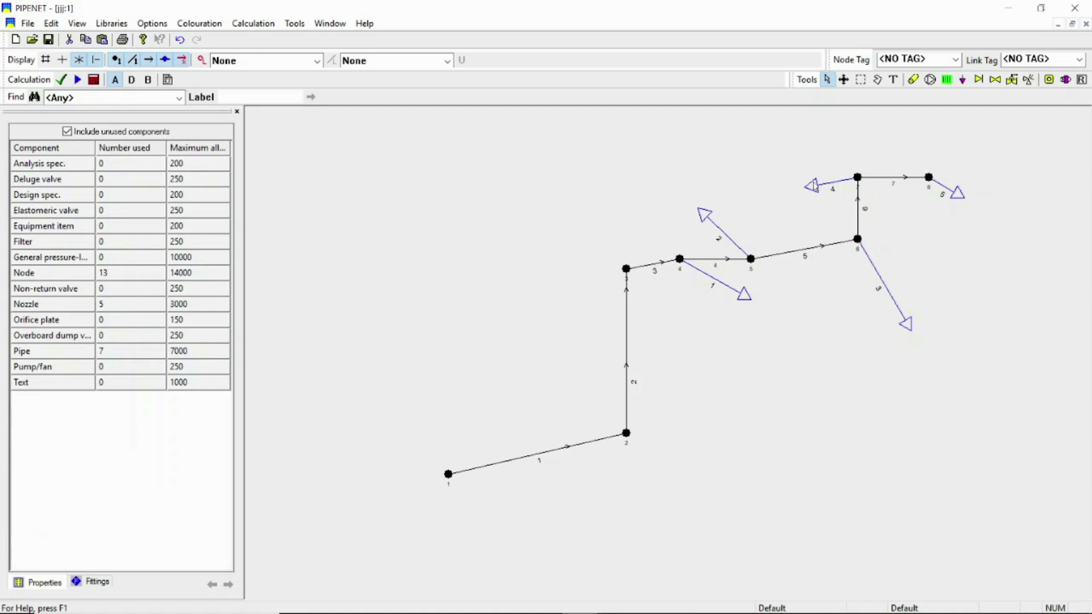
- Give nozzle 4 the nozzle1 type and a 120 l/min required flow rate
{"action": "left_click", "coordinate": [815, 186]}
{"action": "left_click", "coordinate": [157, 210]}
{"action": "left_click", "coordinate": [158, 211]}
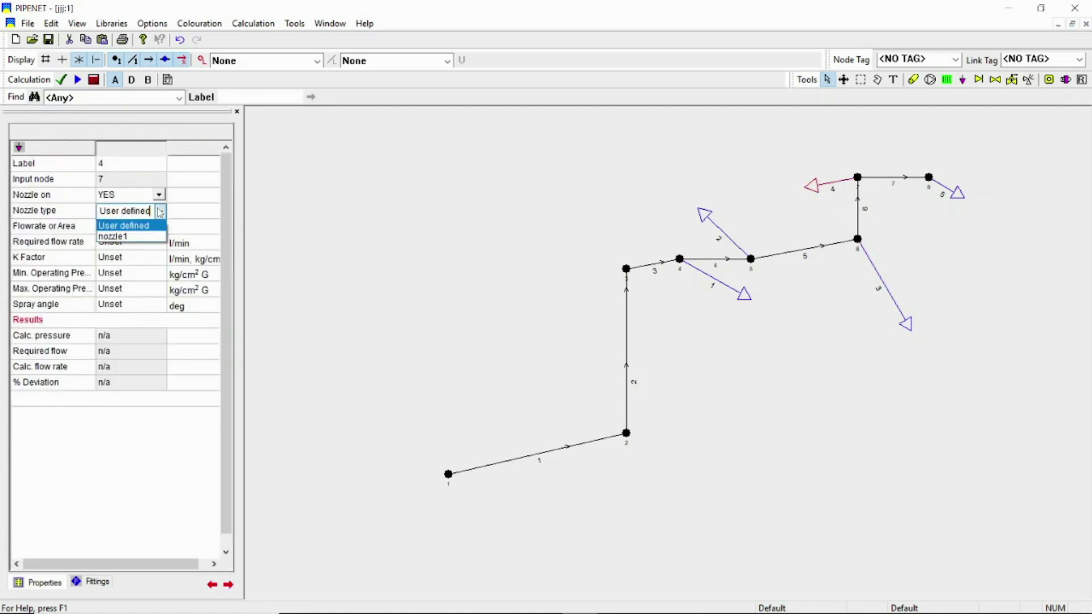
{"action": "left_click", "coordinate": [119, 240]}
{"action": "left_click", "coordinate": [137, 229]}
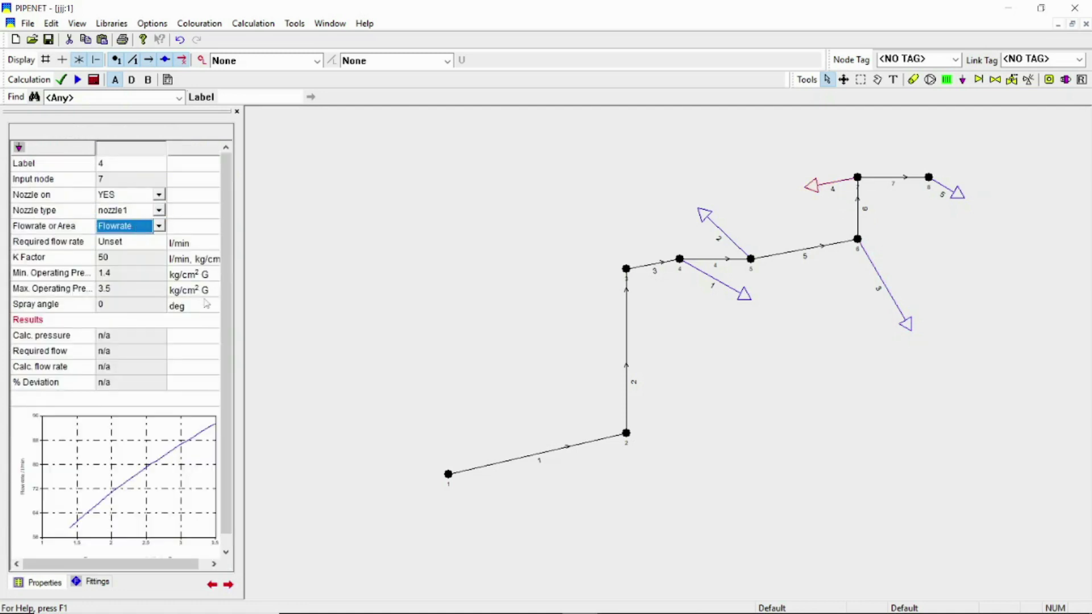
{"action": "left_click", "coordinate": [126, 245]}
{"action": "type", "text": "120"}
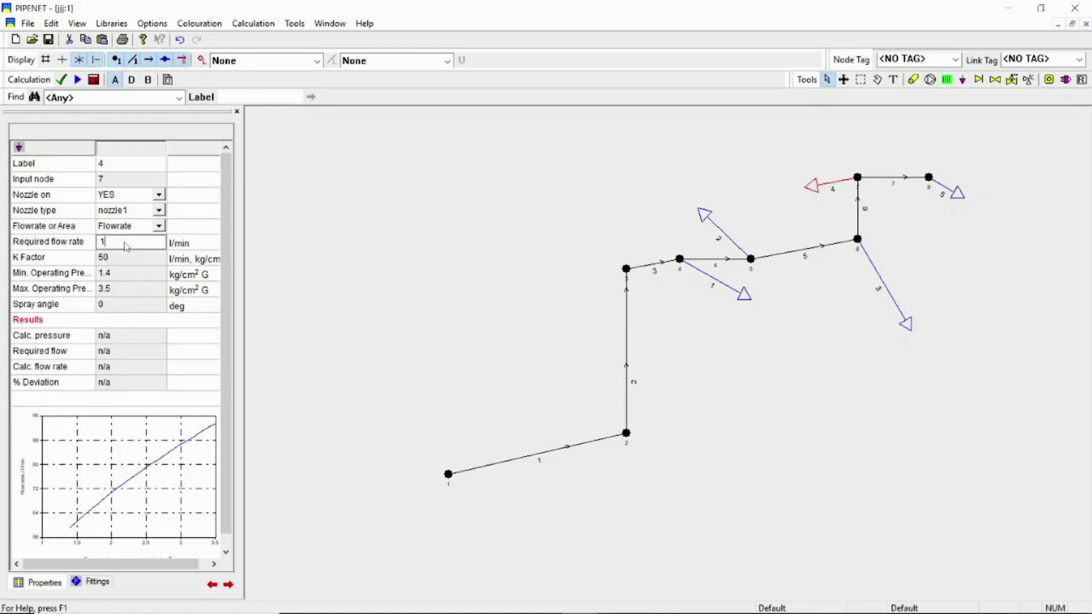
- Give nozzle 5 the nozzle1 type and a 120 l/min required flow rate
{"action": "left_click", "coordinate": [958, 195]}
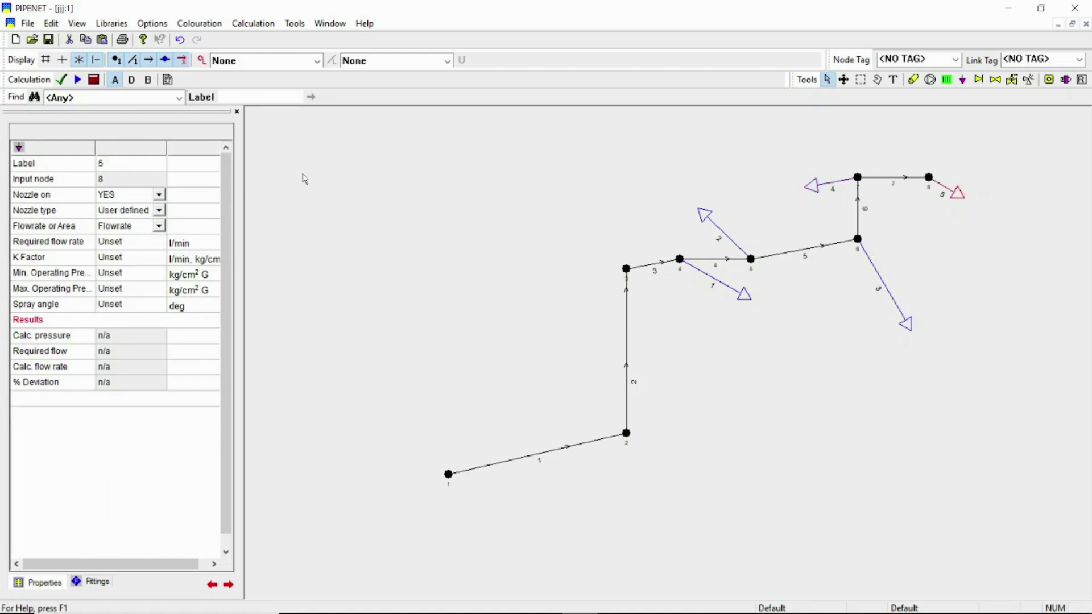
{"action": "left_click", "coordinate": [160, 211]}
{"action": "left_click", "coordinate": [160, 211]}
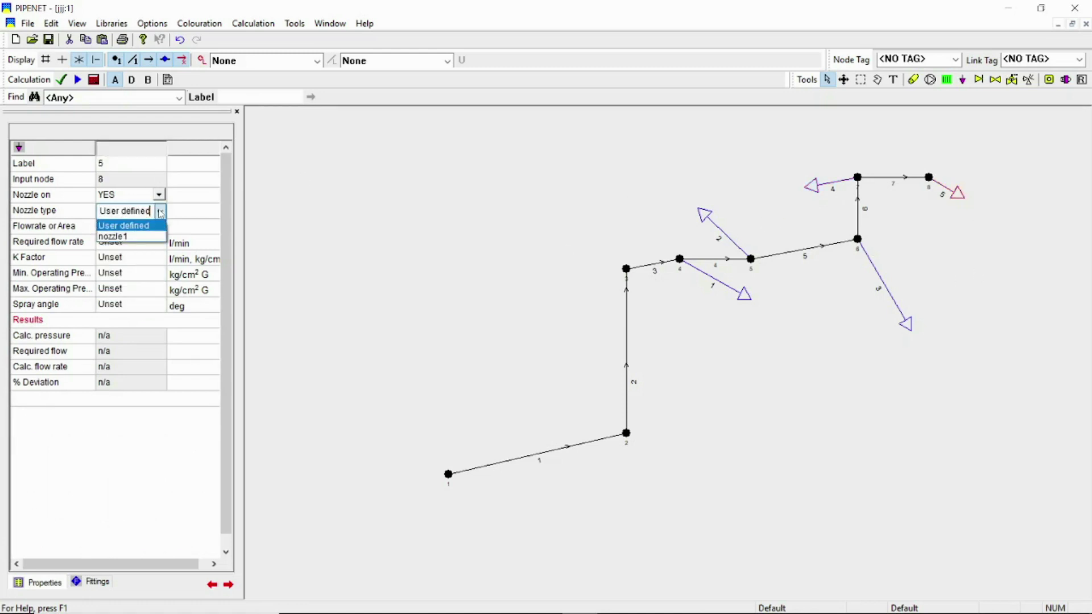
{"action": "left_click", "coordinate": [124, 236]}
{"action": "left_click", "coordinate": [140, 227]}
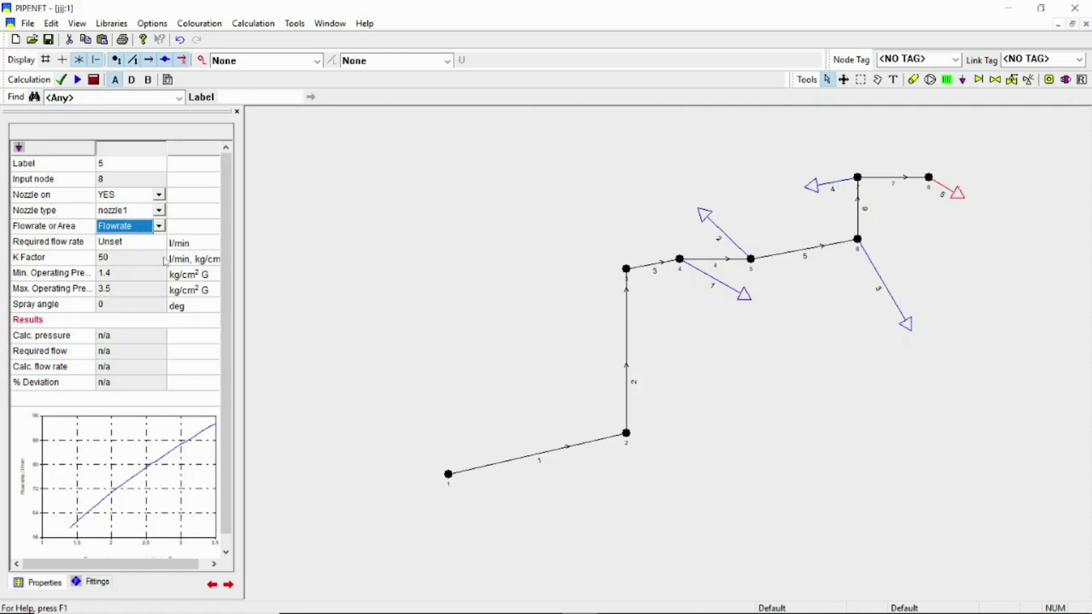
{"action": "left_click", "coordinate": [132, 247]}
{"action": "type", "text": "12"}
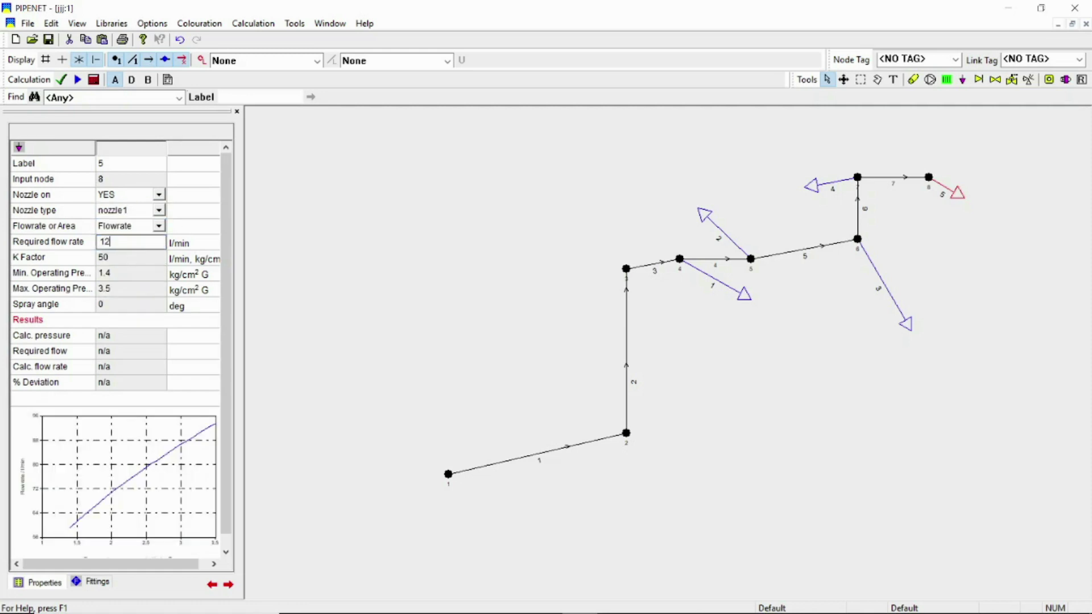
{"action": "type", "text": "0"}
{"action": "left_click", "coordinate": [548, 359]}
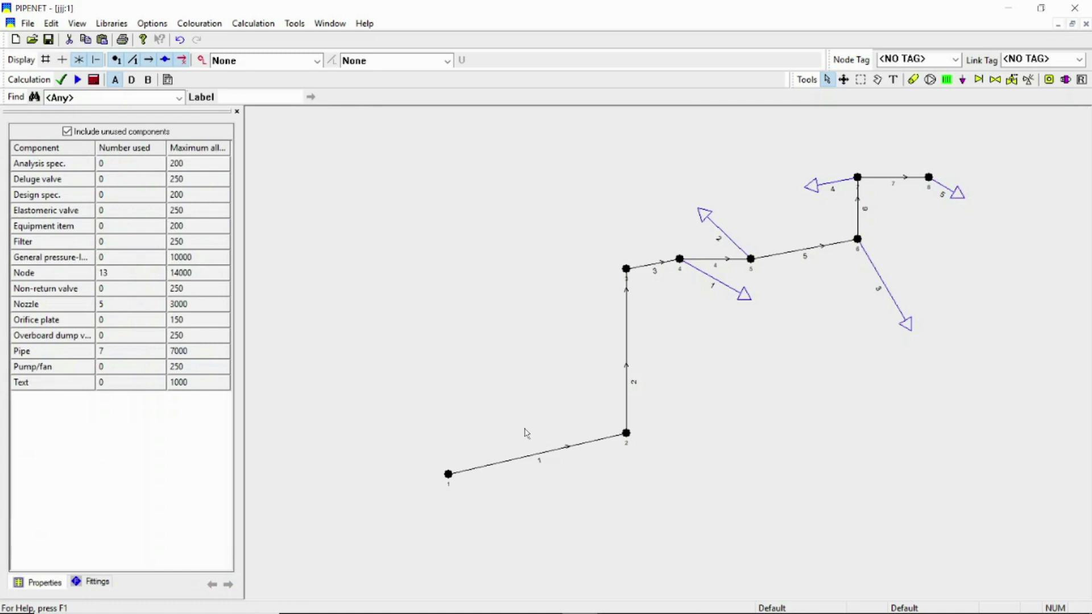
{"action": "left_click", "coordinate": [450, 476]}
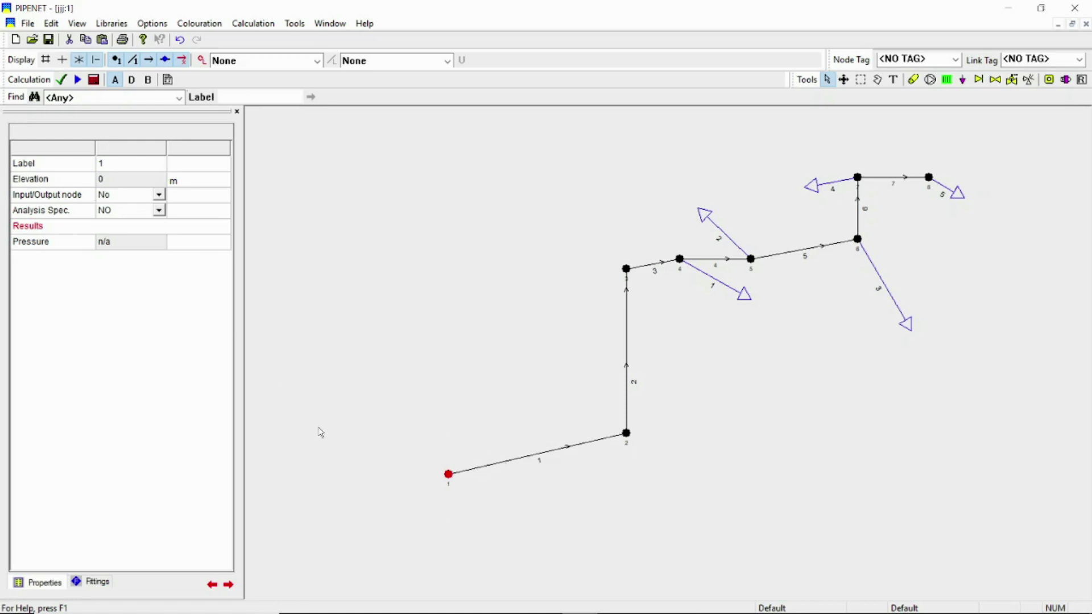
- Make node 1 the network's Input node
{"action": "left_click", "coordinate": [164, 196]}
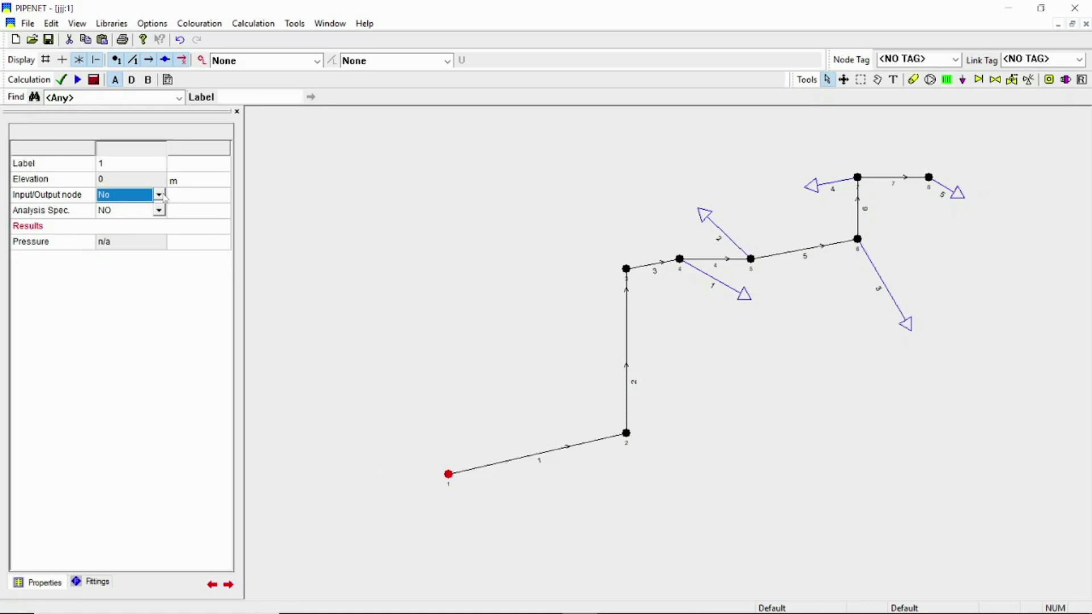
{"action": "left_click", "coordinate": [160, 195]}
{"action": "left_click", "coordinate": [149, 230]}
{"action": "left_click", "coordinate": [285, 271]}
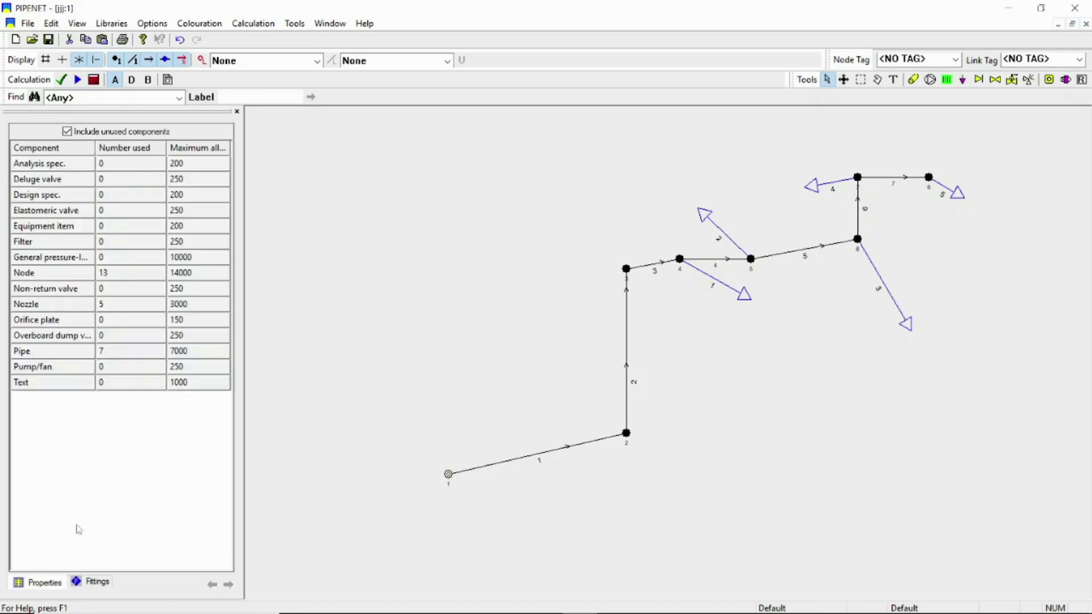
- Give node 1 an analysis specification with a 600 l/min input flow
{"action": "left_click", "coordinate": [448, 475]}
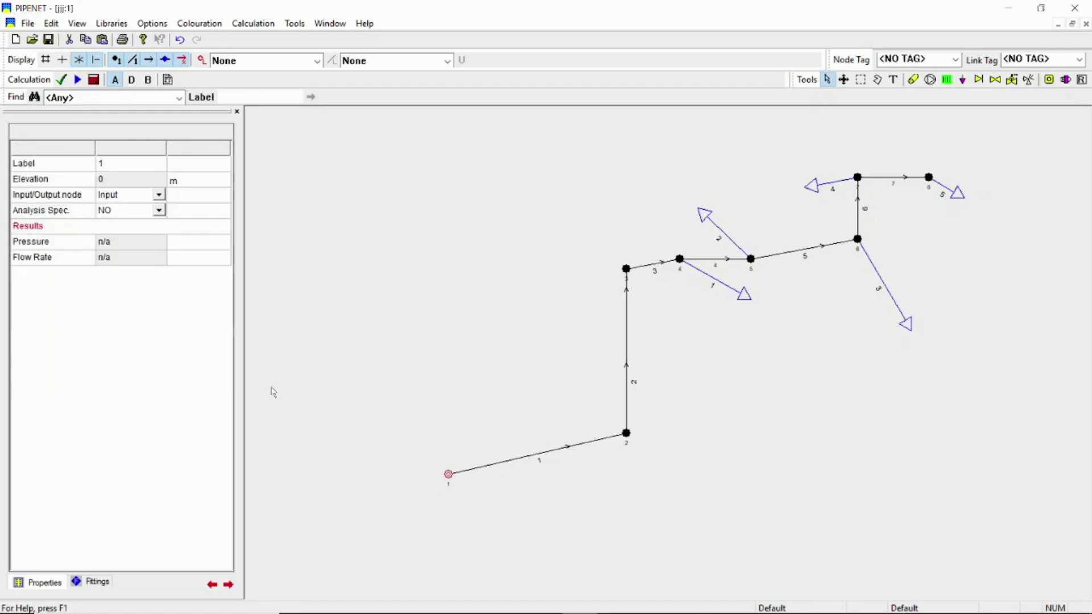
{"action": "left_click", "coordinate": [159, 211]}
{"action": "left_click", "coordinate": [155, 215]}
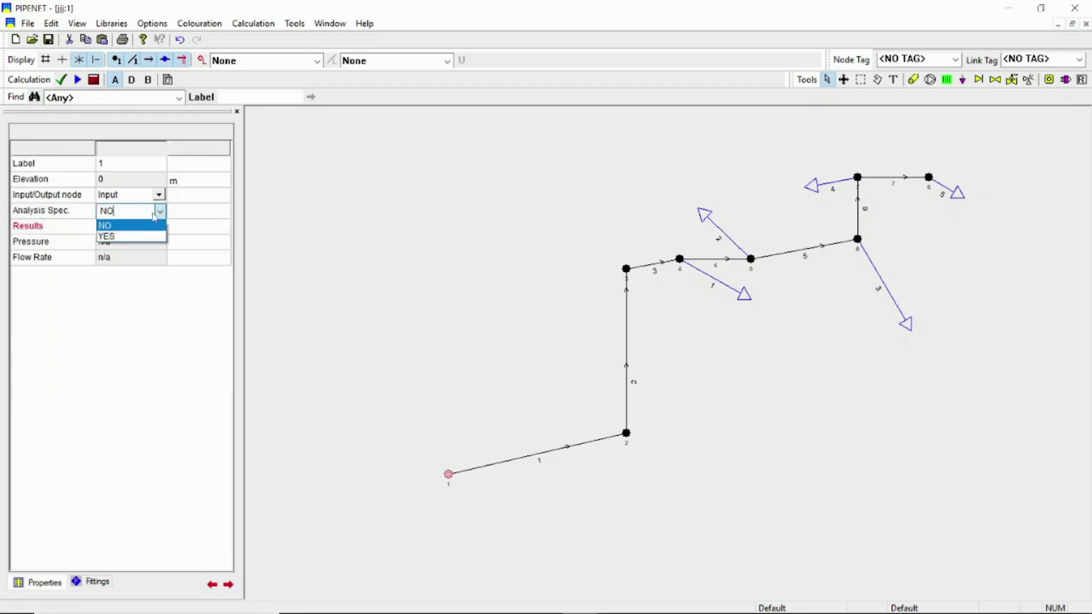
{"action": "left_click", "coordinate": [113, 237]}
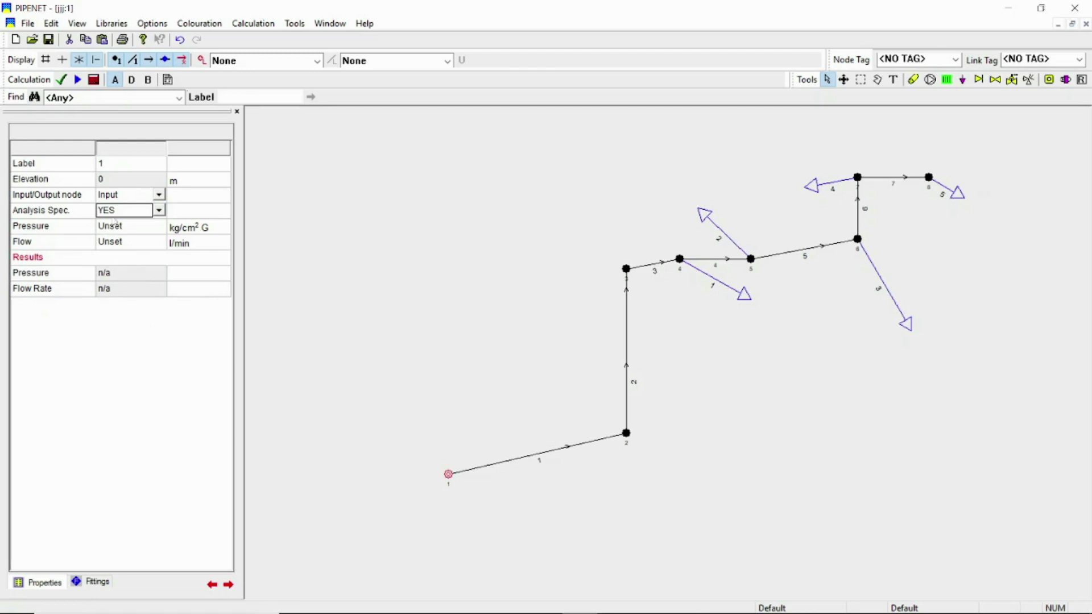
{"action": "left_click", "coordinate": [129, 246]}
{"action": "type", "text": "600"}
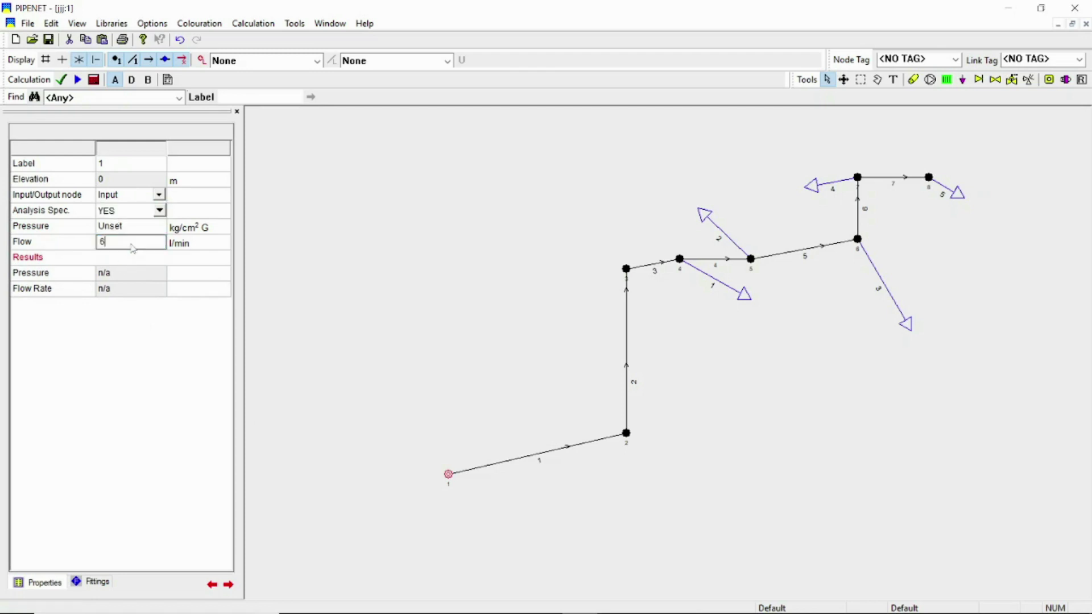
{"action": "left_click", "coordinate": [280, 255]}
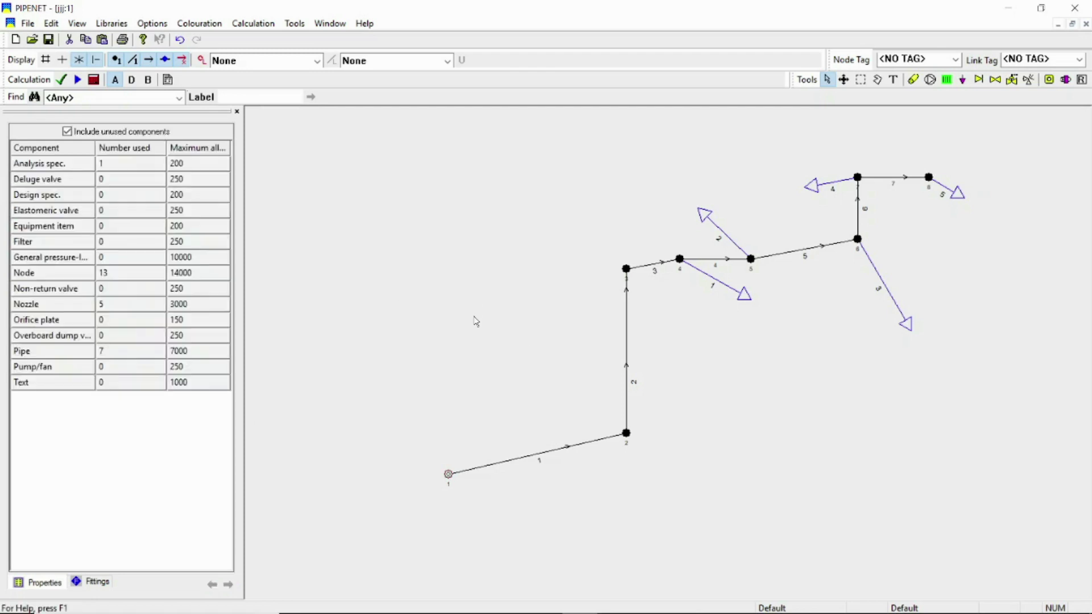
- Calculate the network, label pipes with 'Pipe vol. flow', and view nozzle 1's 121.3 l/min result
{"action": "left_click", "coordinate": [78, 79]}
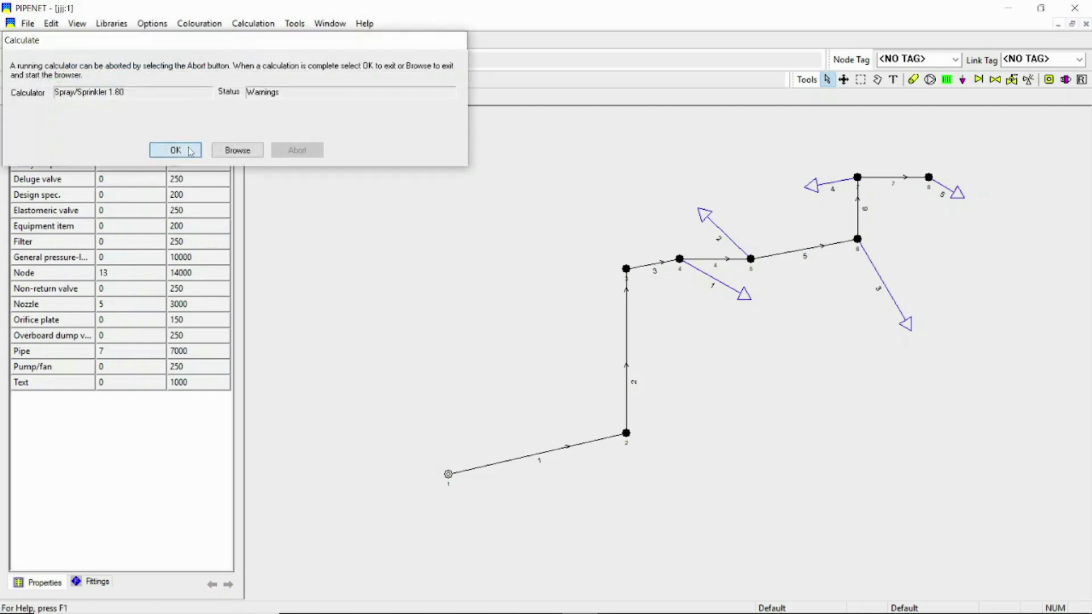
{"action": "left_click", "coordinate": [175, 150]}
{"action": "left_click", "coordinate": [447, 60]}
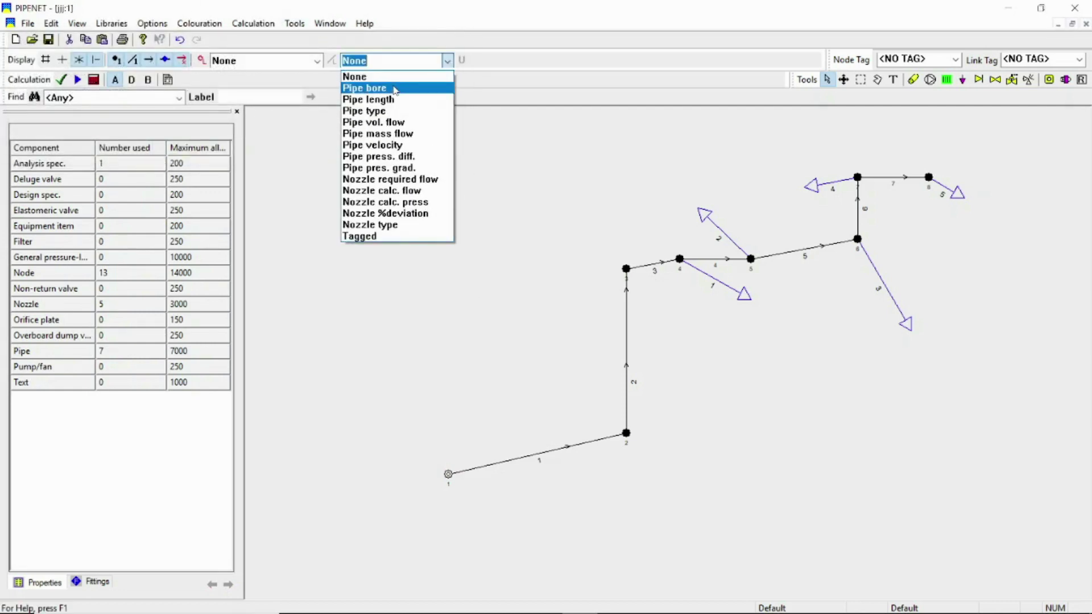
{"action": "left_click", "coordinate": [393, 122]}
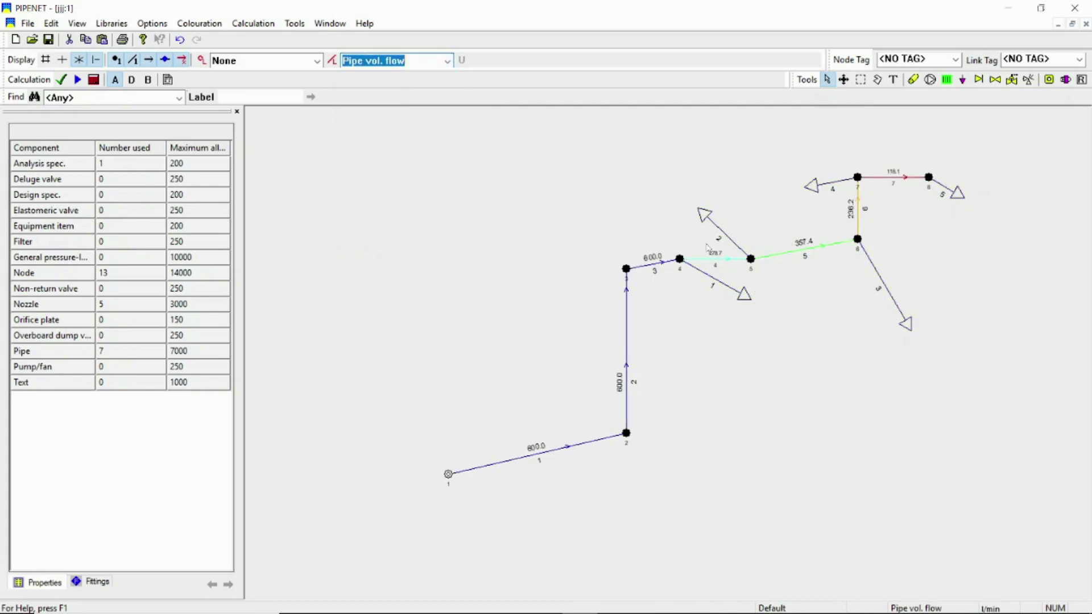
{"action": "left_click", "coordinate": [750, 302]}
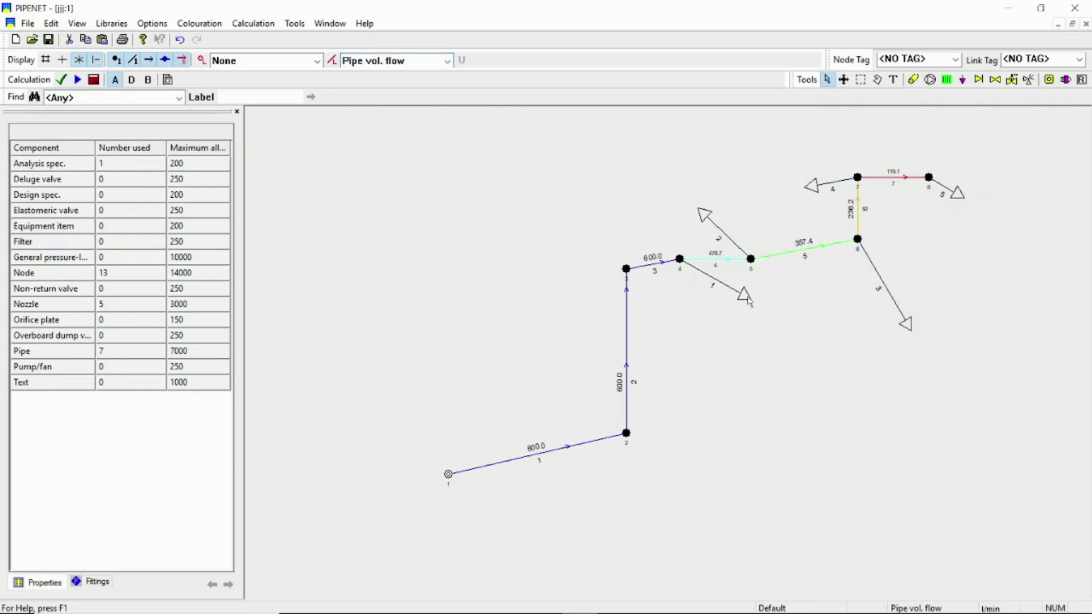
{"action": "left_click", "coordinate": [751, 301]}
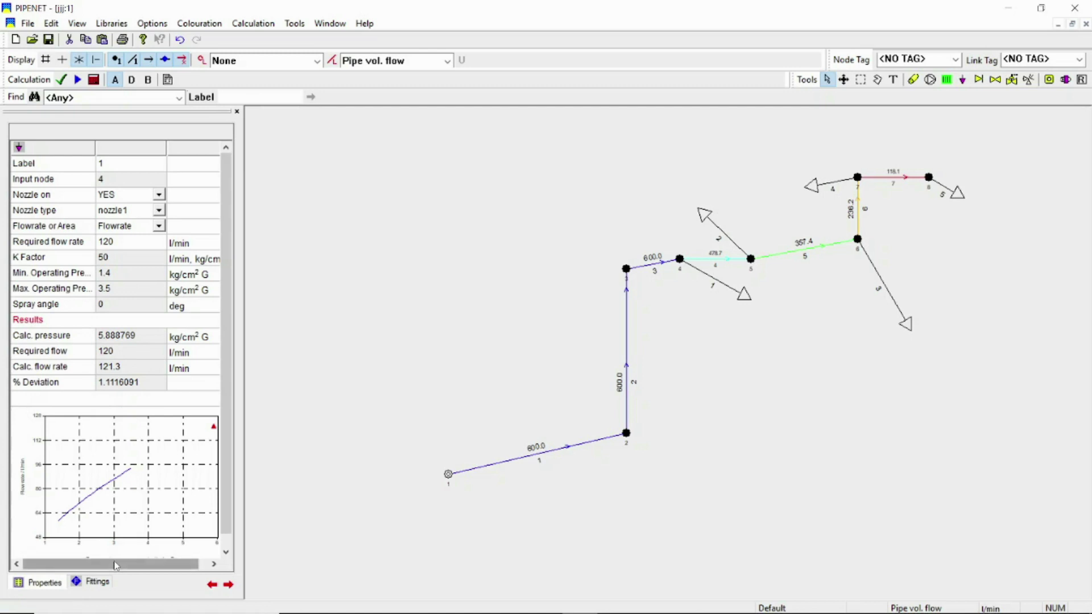
{"action": "mouse_move", "coordinate": [77, 562]}
{"action": "left_mouse_down"}
{"action": "mouse_move", "coordinate": [86, 562]}
{"action": "mouse_move", "coordinate": [77, 562]}
{"action": "left_mouse_up"}
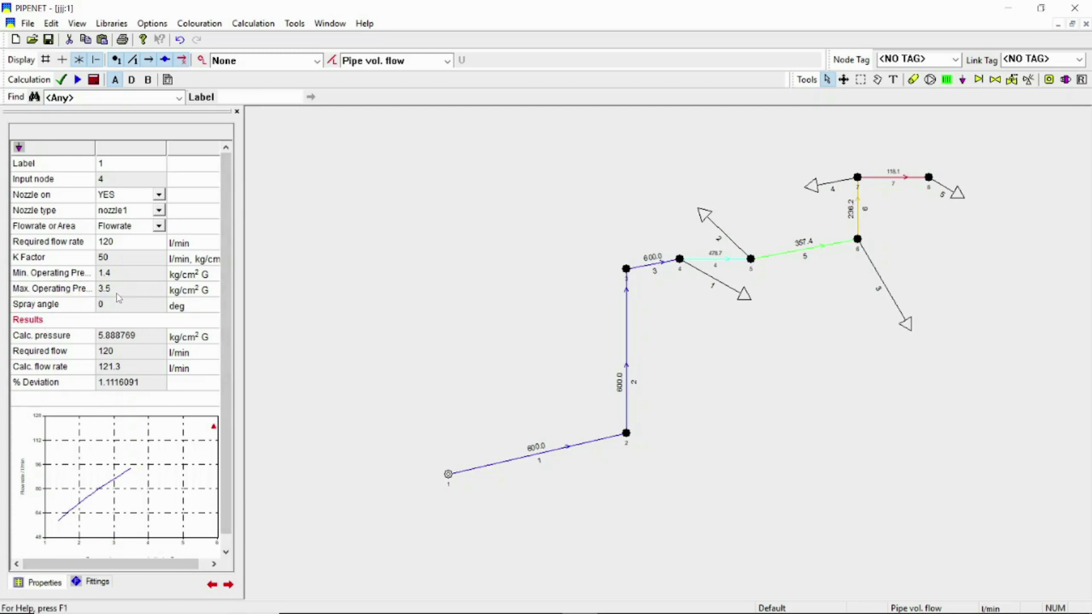
{"action": "mouse_move", "coordinate": [111, 564]}
{"action": "left_mouse_down"}
{"action": "mouse_move", "coordinate": [128, 564]}
{"action": "mouse_move", "coordinate": [111, 564]}
{"action": "left_mouse_up"}
{"action": "left_click_drag", "start_coordinate": [141, 568], "coordinate": [146, 567]}
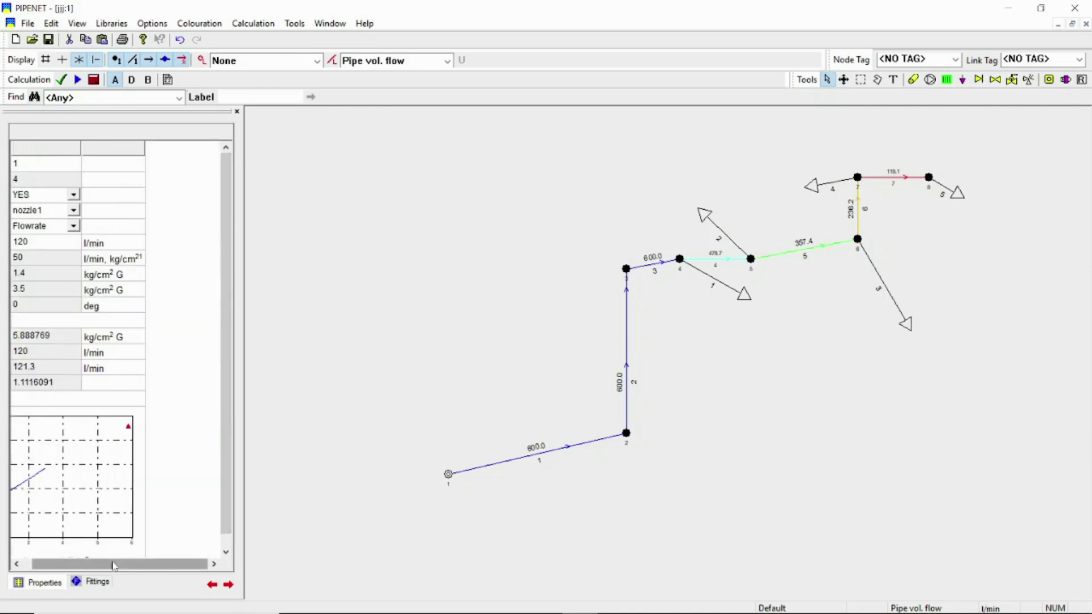
{"action": "left_click_drag", "start_coordinate": [143, 564], "coordinate": [138, 564]}
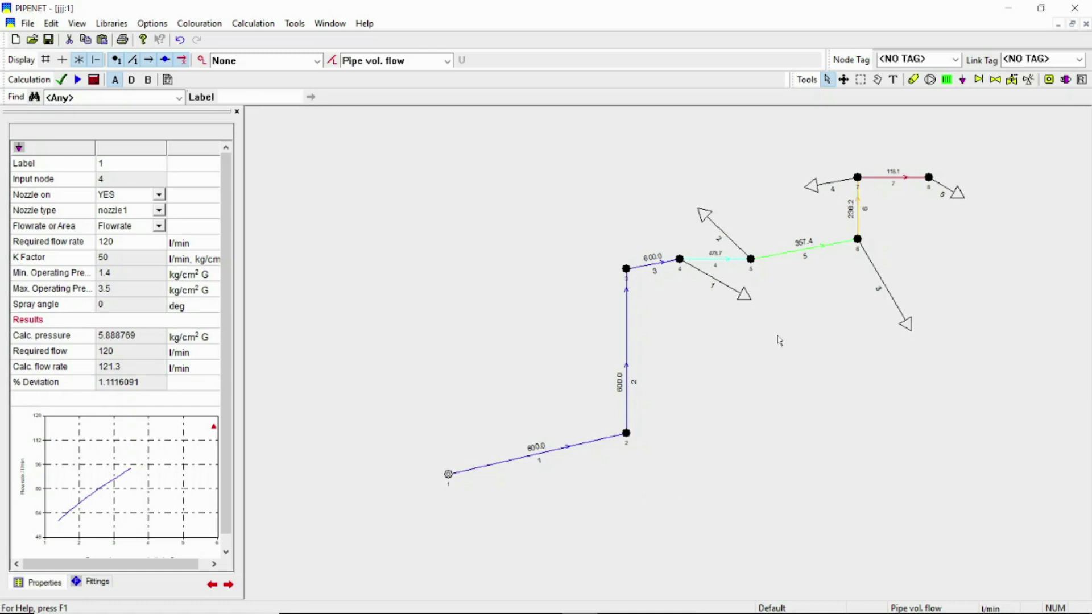
- Compare results for nozzle 2, nozzle 5 and input node 1, ending on nozzle 5 (118.1 l/min)
{"action": "left_click", "coordinate": [703, 216]}
{"action": "left_click", "coordinate": [959, 196]}
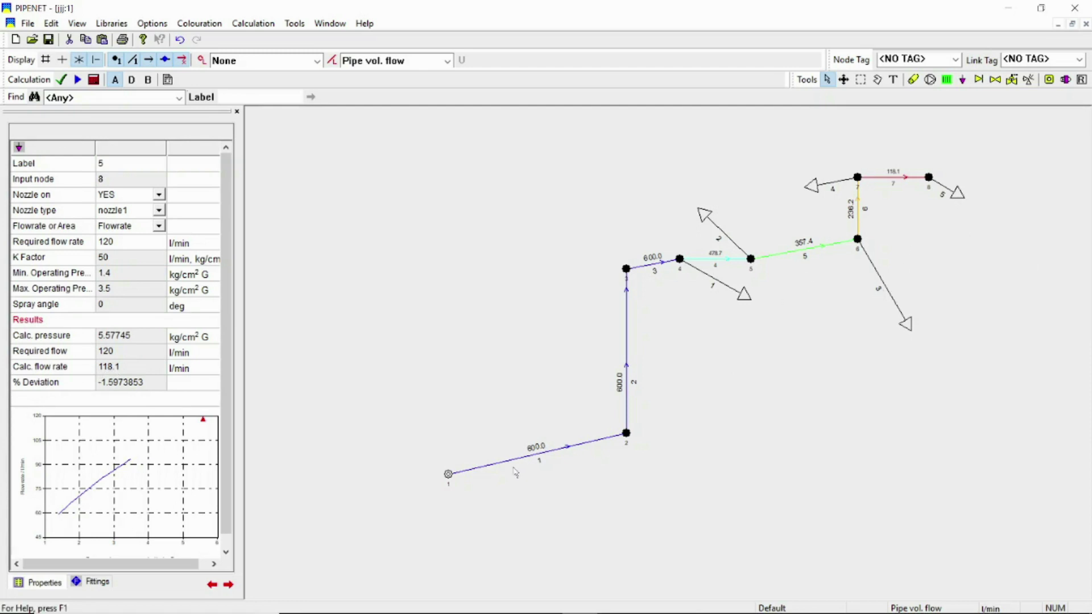
{"action": "left_click", "coordinate": [449, 475]}
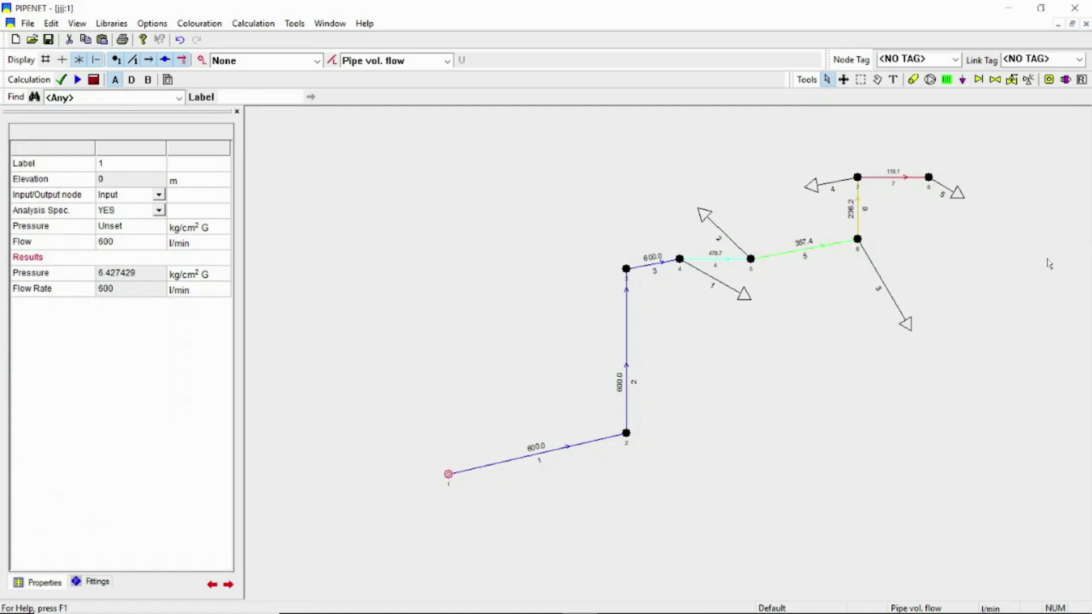
{"action": "left_click", "coordinate": [954, 198]}
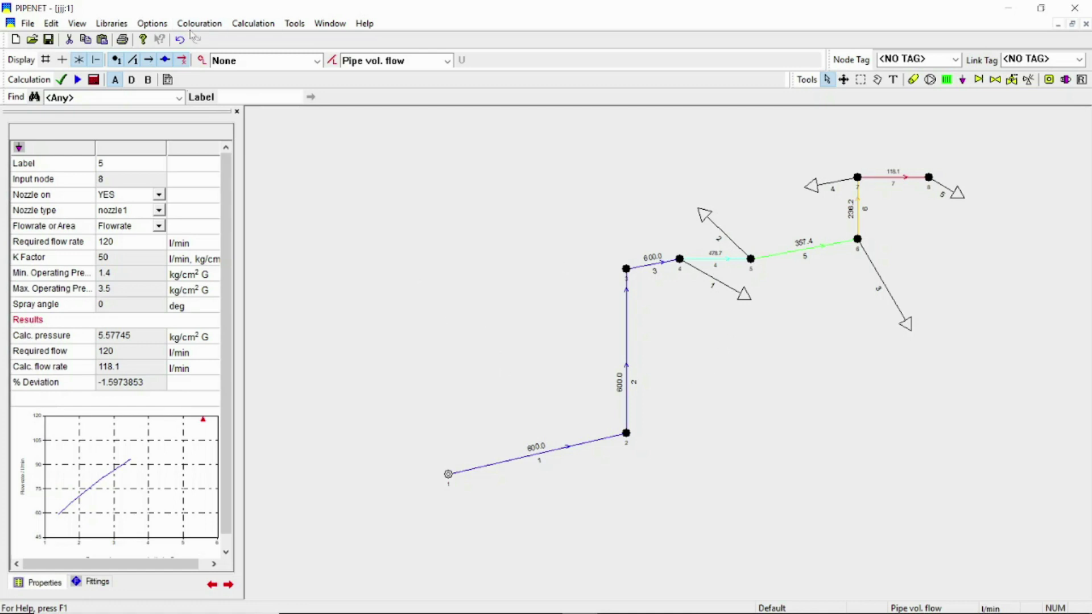
- Set the calculation type to Most Remote Nozzle in Module options, then check the network for warnings
{"action": "left_click", "coordinate": [253, 23]}
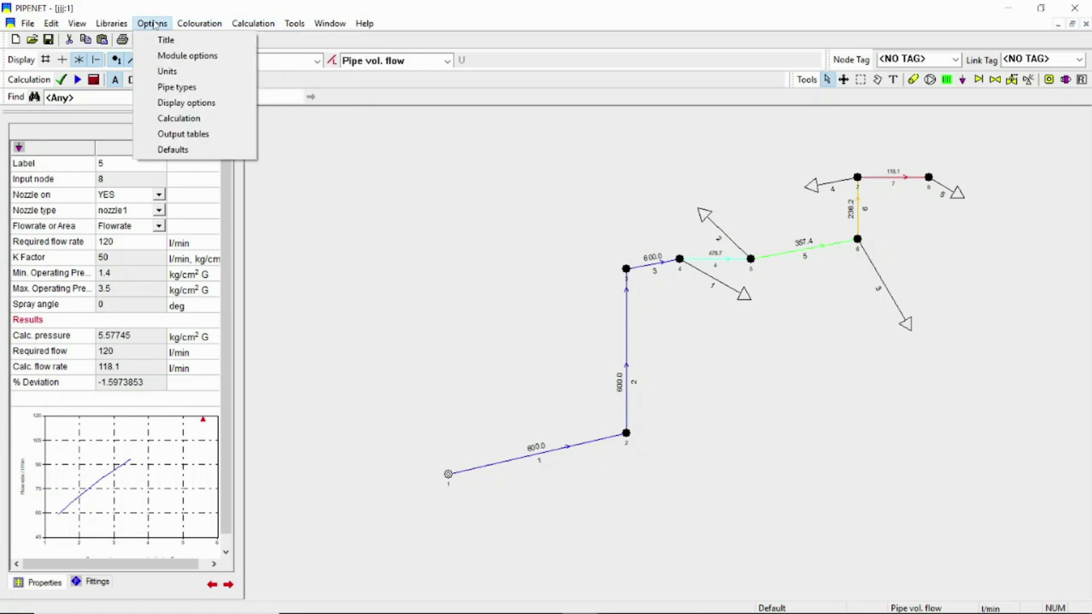
{"action": "left_click", "coordinate": [174, 56]}
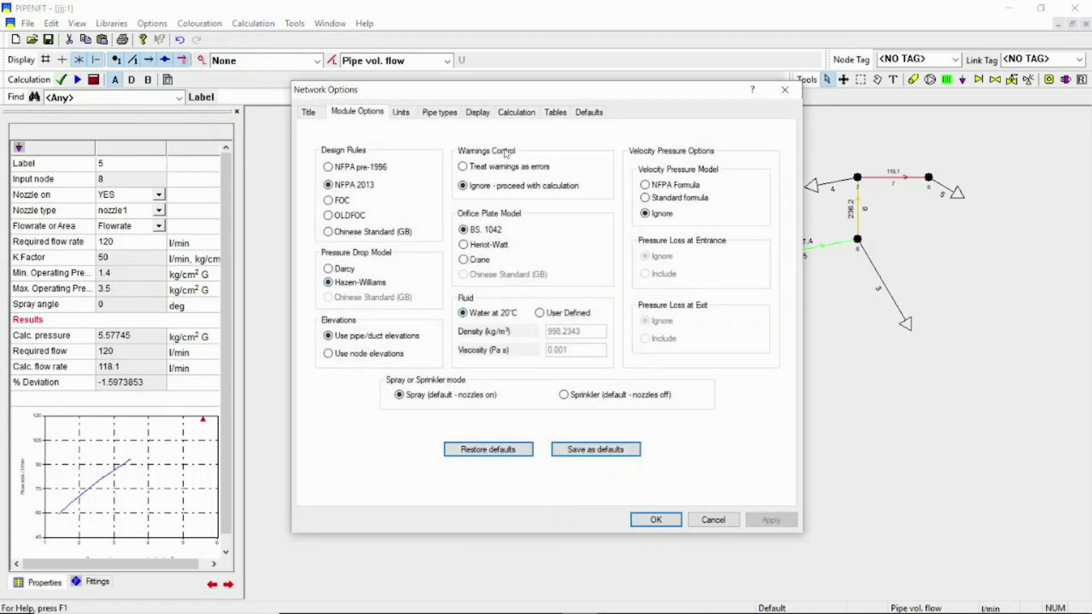
{"action": "left_click", "coordinate": [516, 112]}
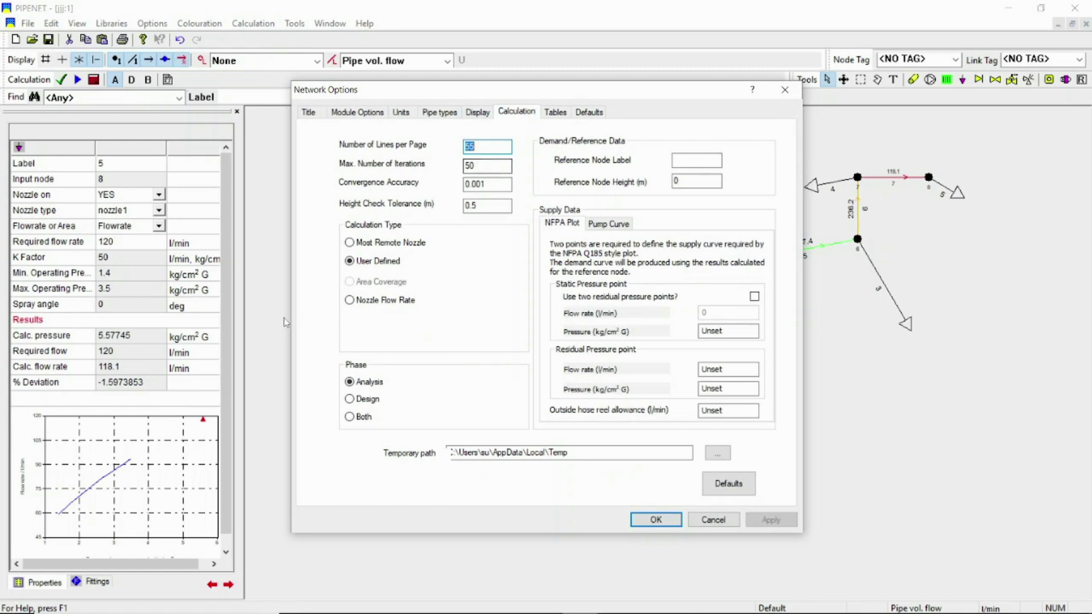
{"action": "left_click", "coordinate": [351, 243]}
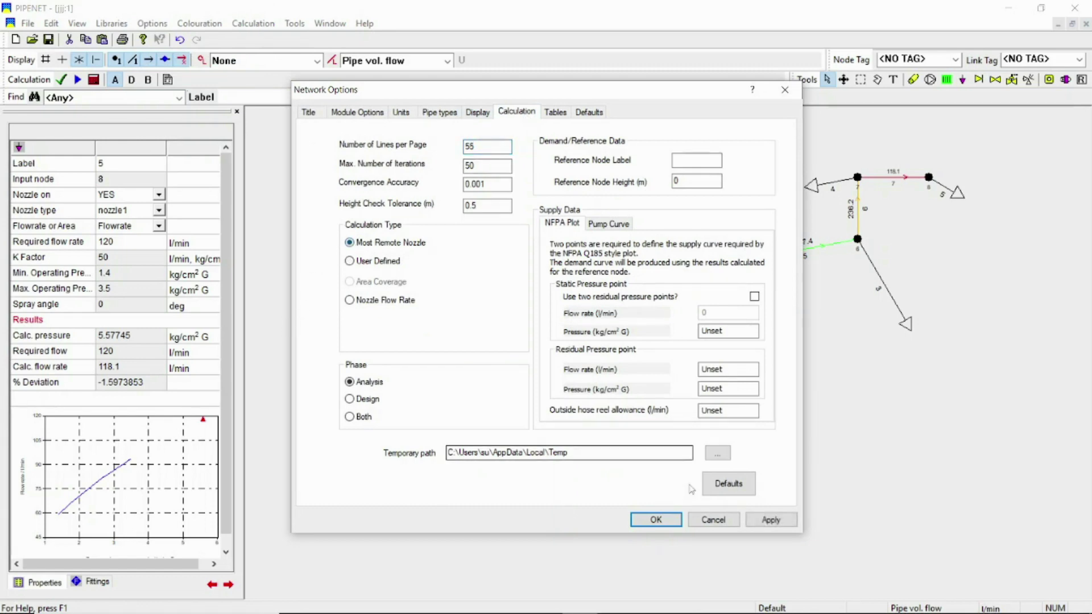
{"action": "left_click", "coordinate": [771, 520]}
{"action": "left_click", "coordinate": [656, 519]}
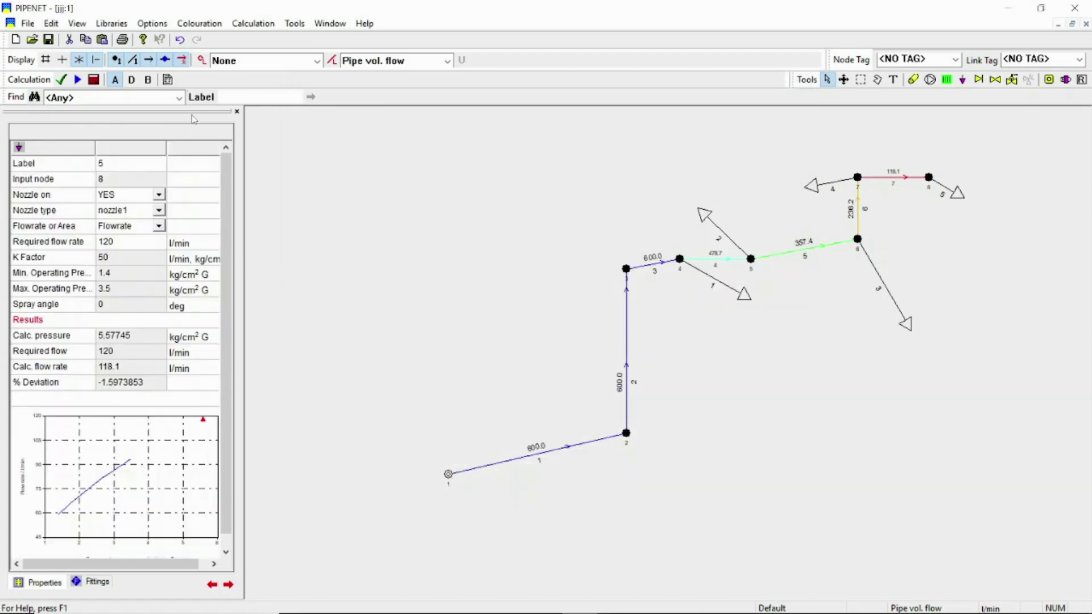
{"action": "left_click", "coordinate": [61, 80]}
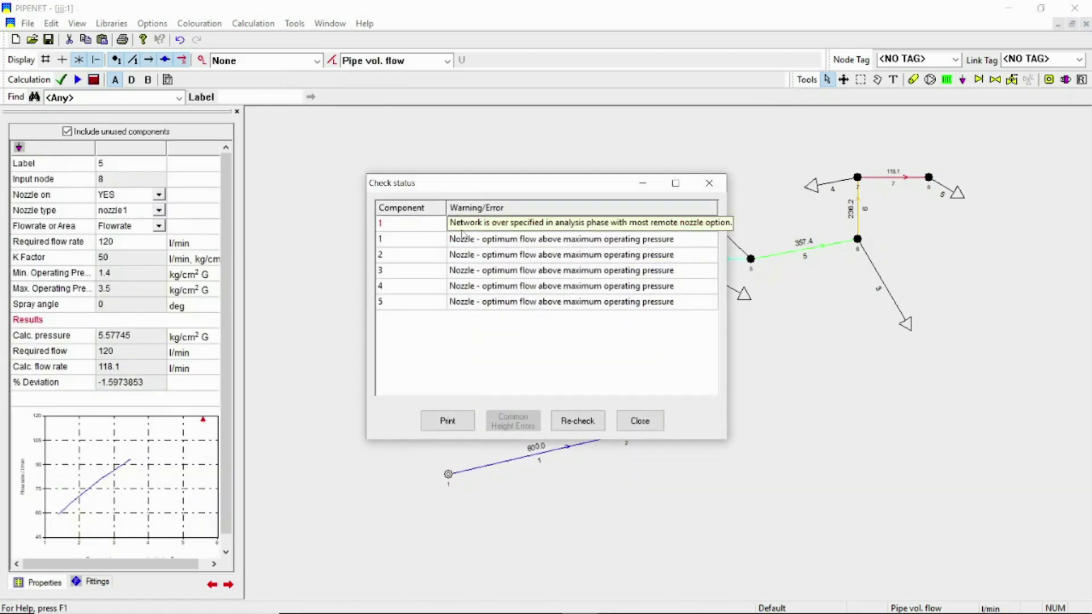
{"action": "left_click", "coordinate": [641, 424]}
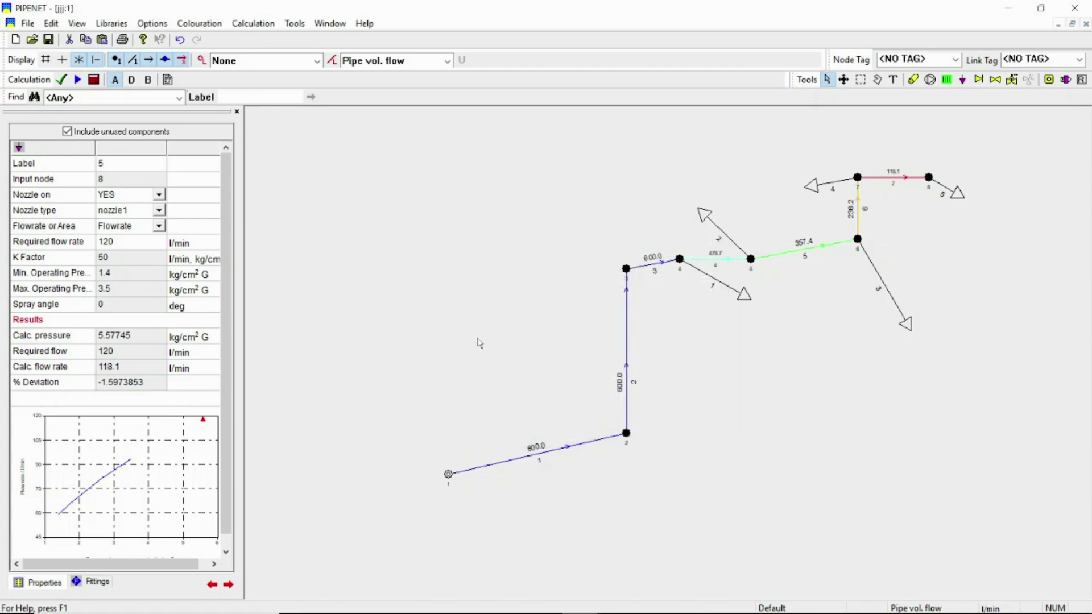
- Clear input node 1's Flow value so it becomes Unset
{"action": "left_click", "coordinate": [449, 474]}
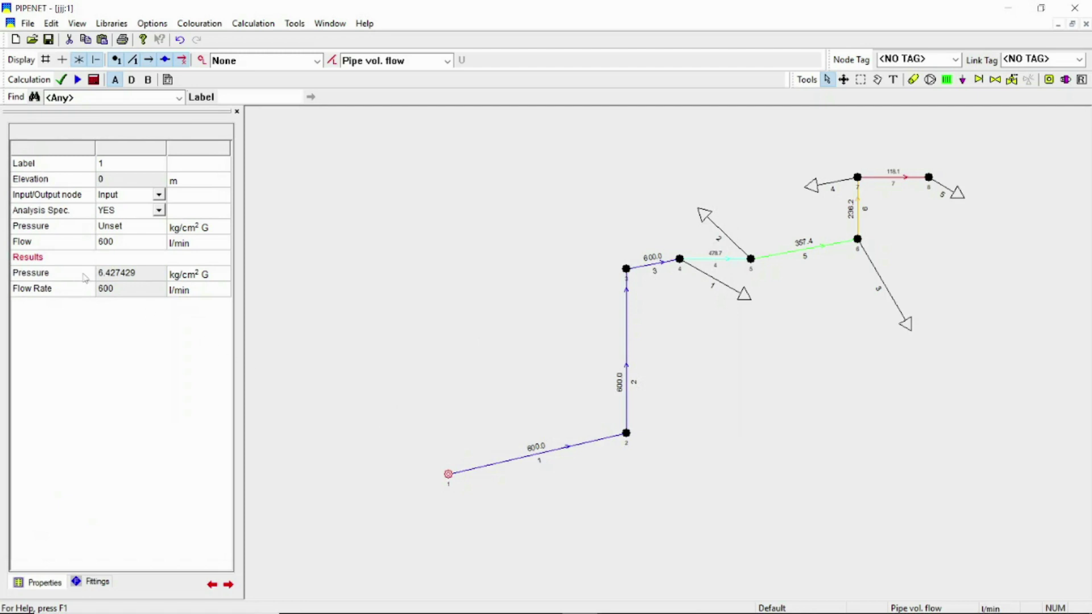
{"action": "left_click", "coordinate": [132, 249]}
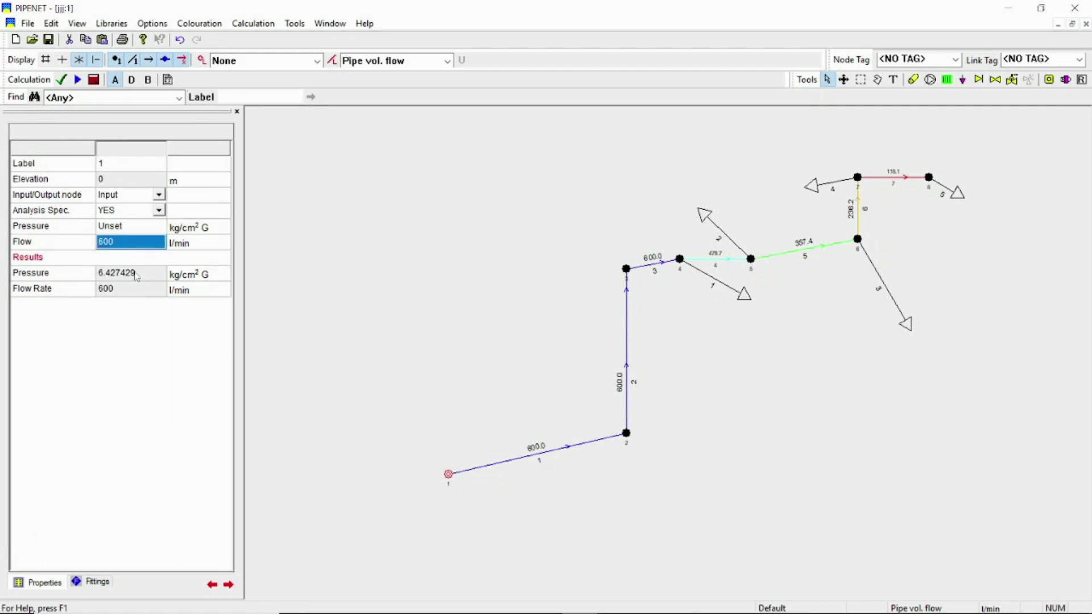
{"action": "type", "text": "60"}
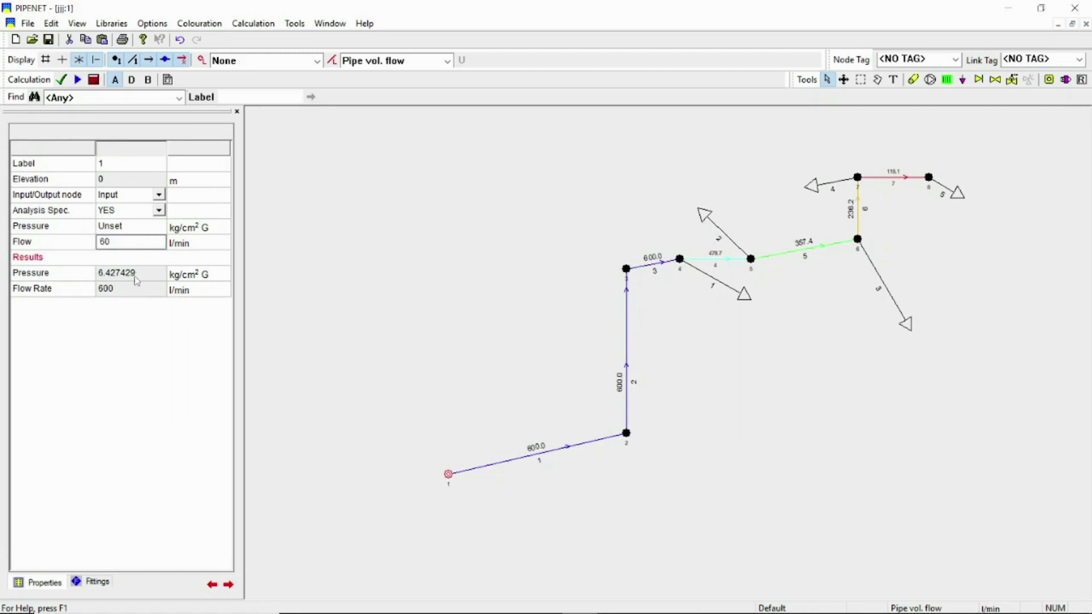
{"action": "key", "text": "Return"}
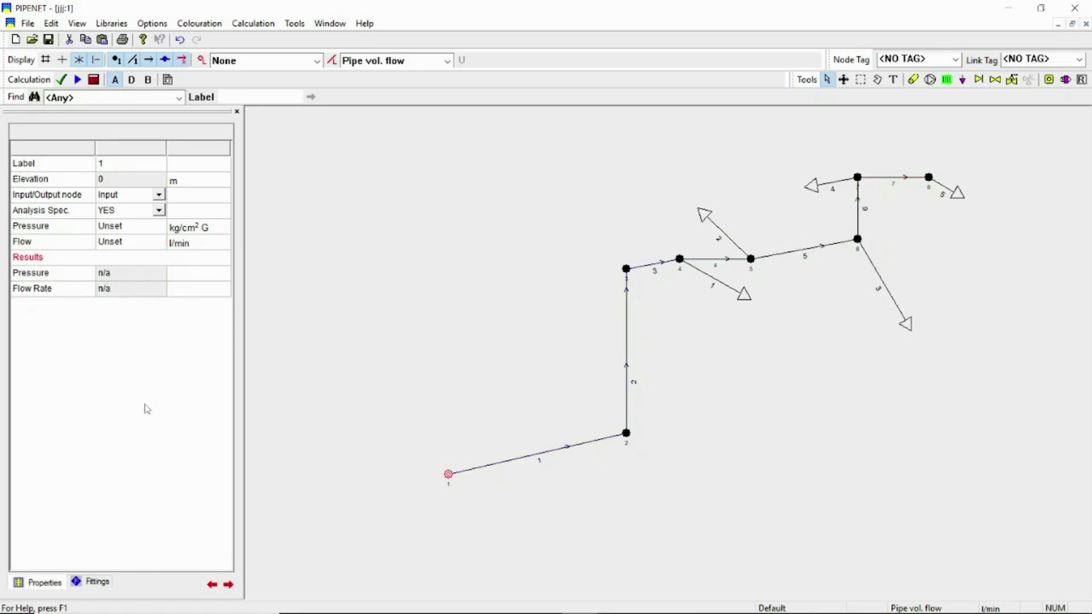
- Run the calculation twice, getting 609.4 l/min in pipe 1 and 123.2 l/min at nozzle 1
{"action": "left_click", "coordinate": [78, 80]}
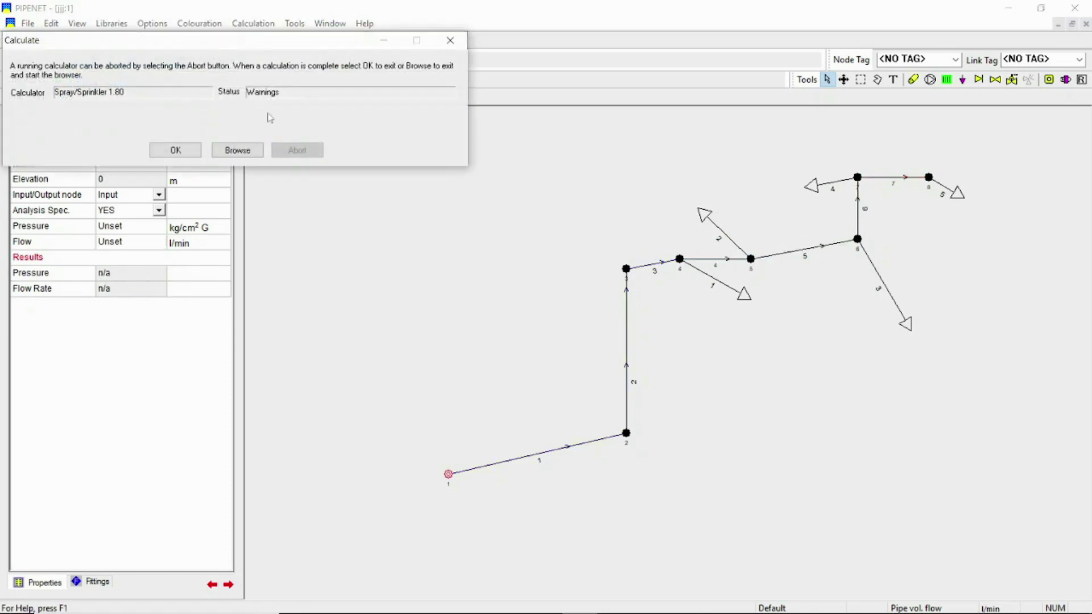
{"action": "left_click", "coordinate": [176, 150]}
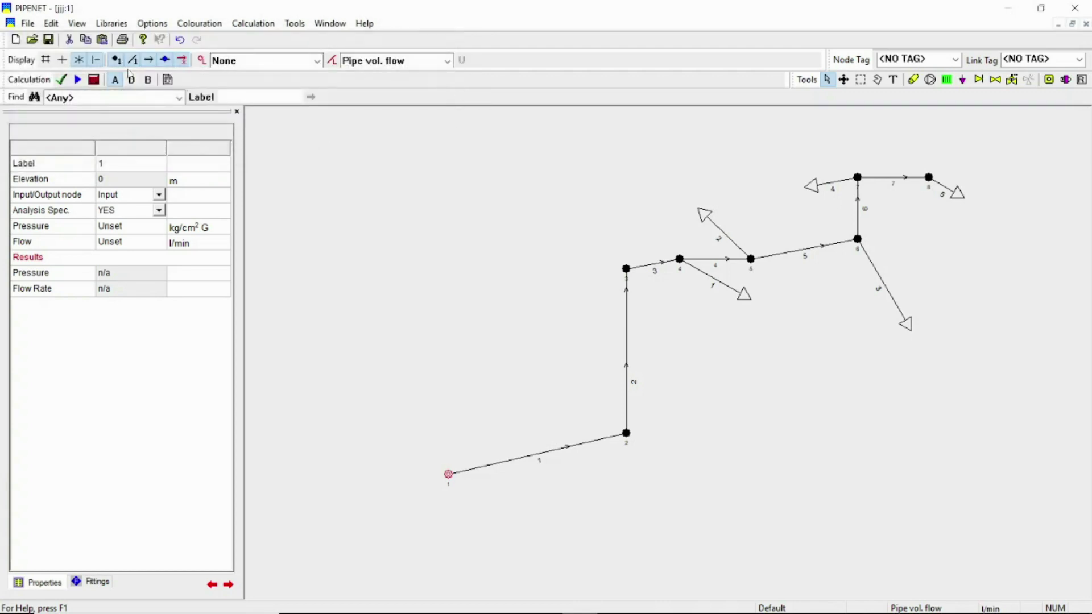
{"action": "left_click", "coordinate": [78, 80]}
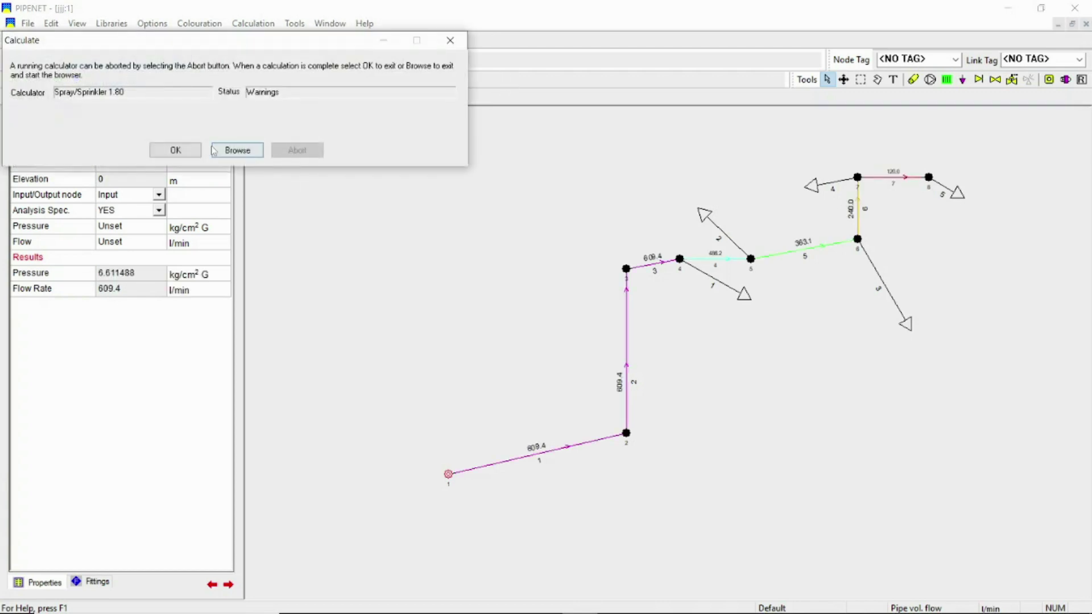
{"action": "left_click", "coordinate": [180, 151]}
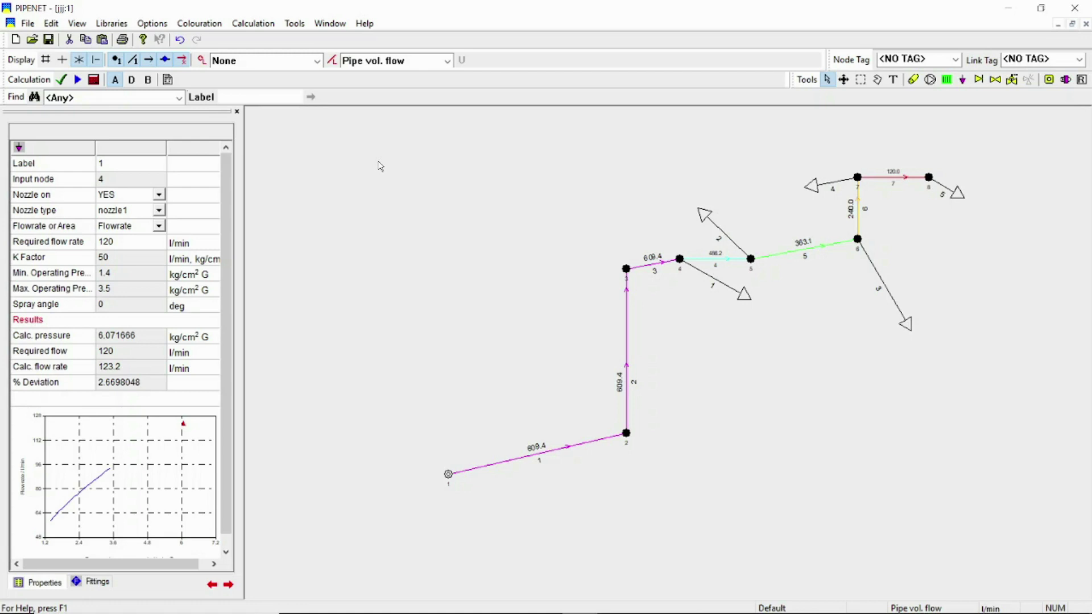
- Deselect the nozzle and open the Tools menu with the multiple pipes and nozzles options
{"action": "left_click", "coordinate": [513, 452]}
{"action": "left_click", "coordinate": [295, 23]}
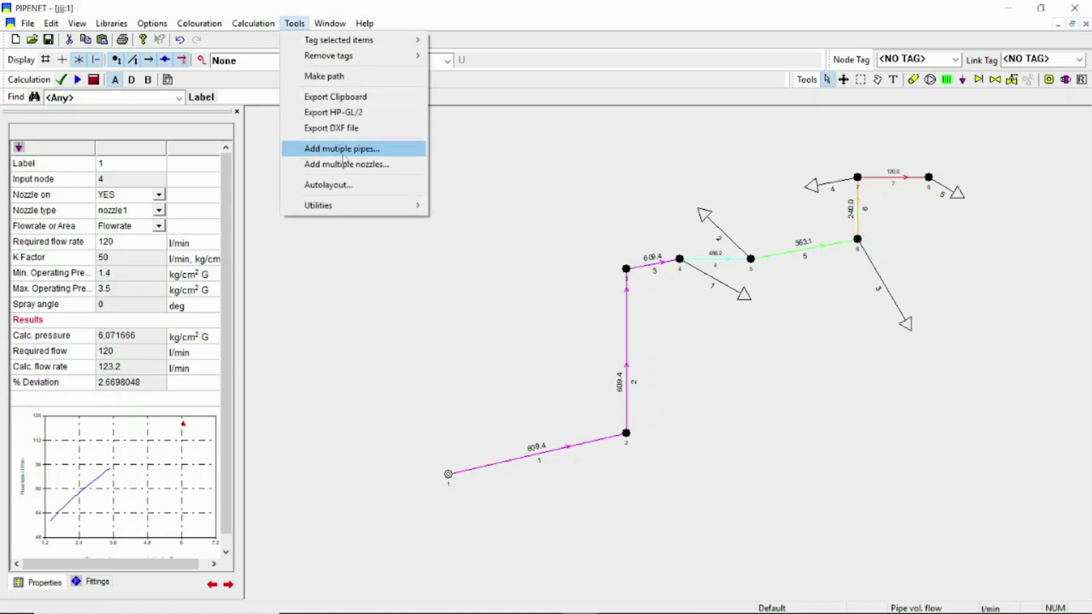